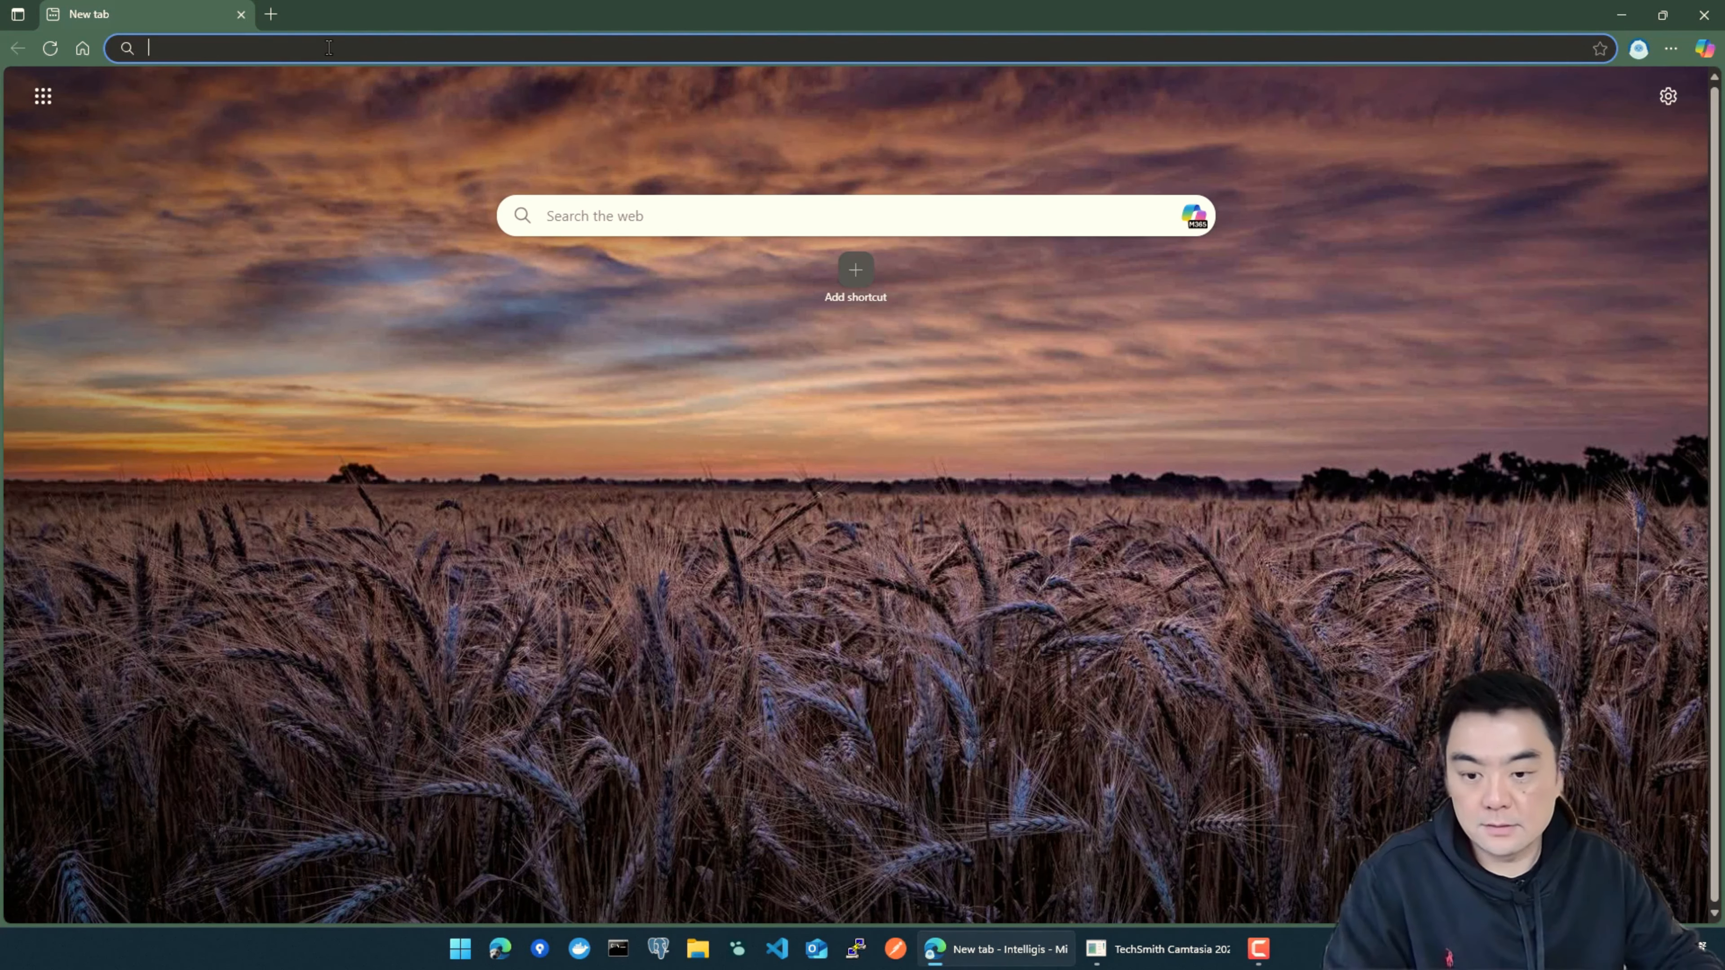
# Open portal.azure.com and sign in with the first listed account
pyautogui.write('portal')
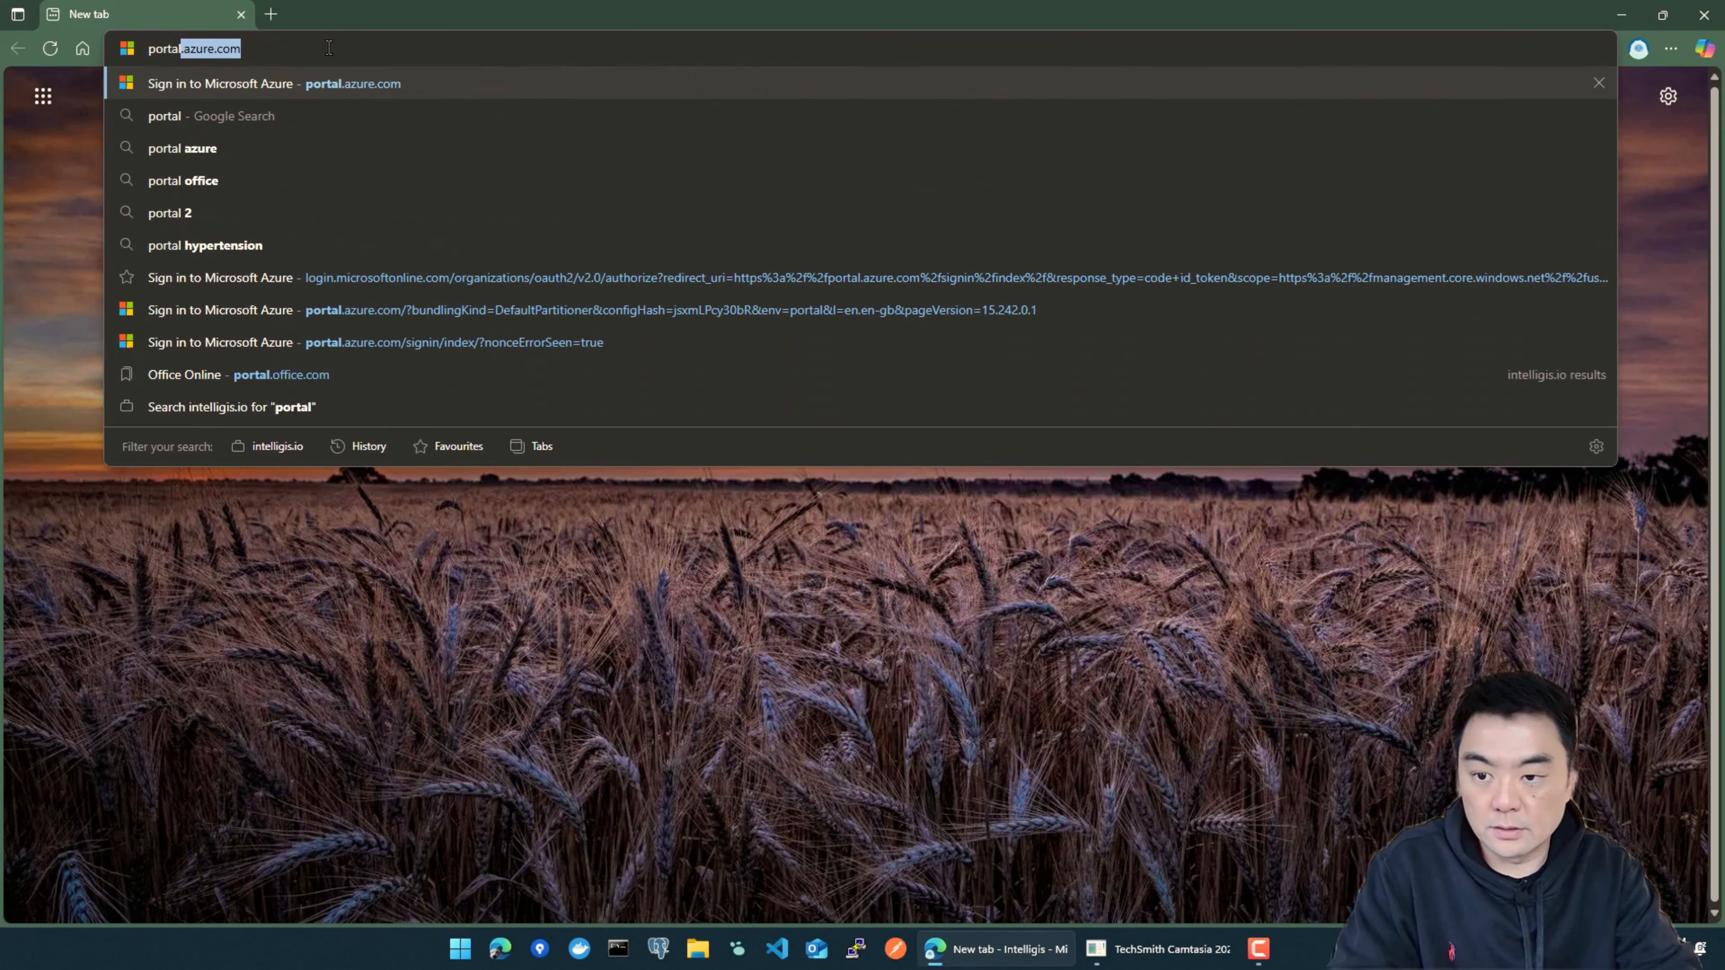
pyautogui.write('.azure.com')
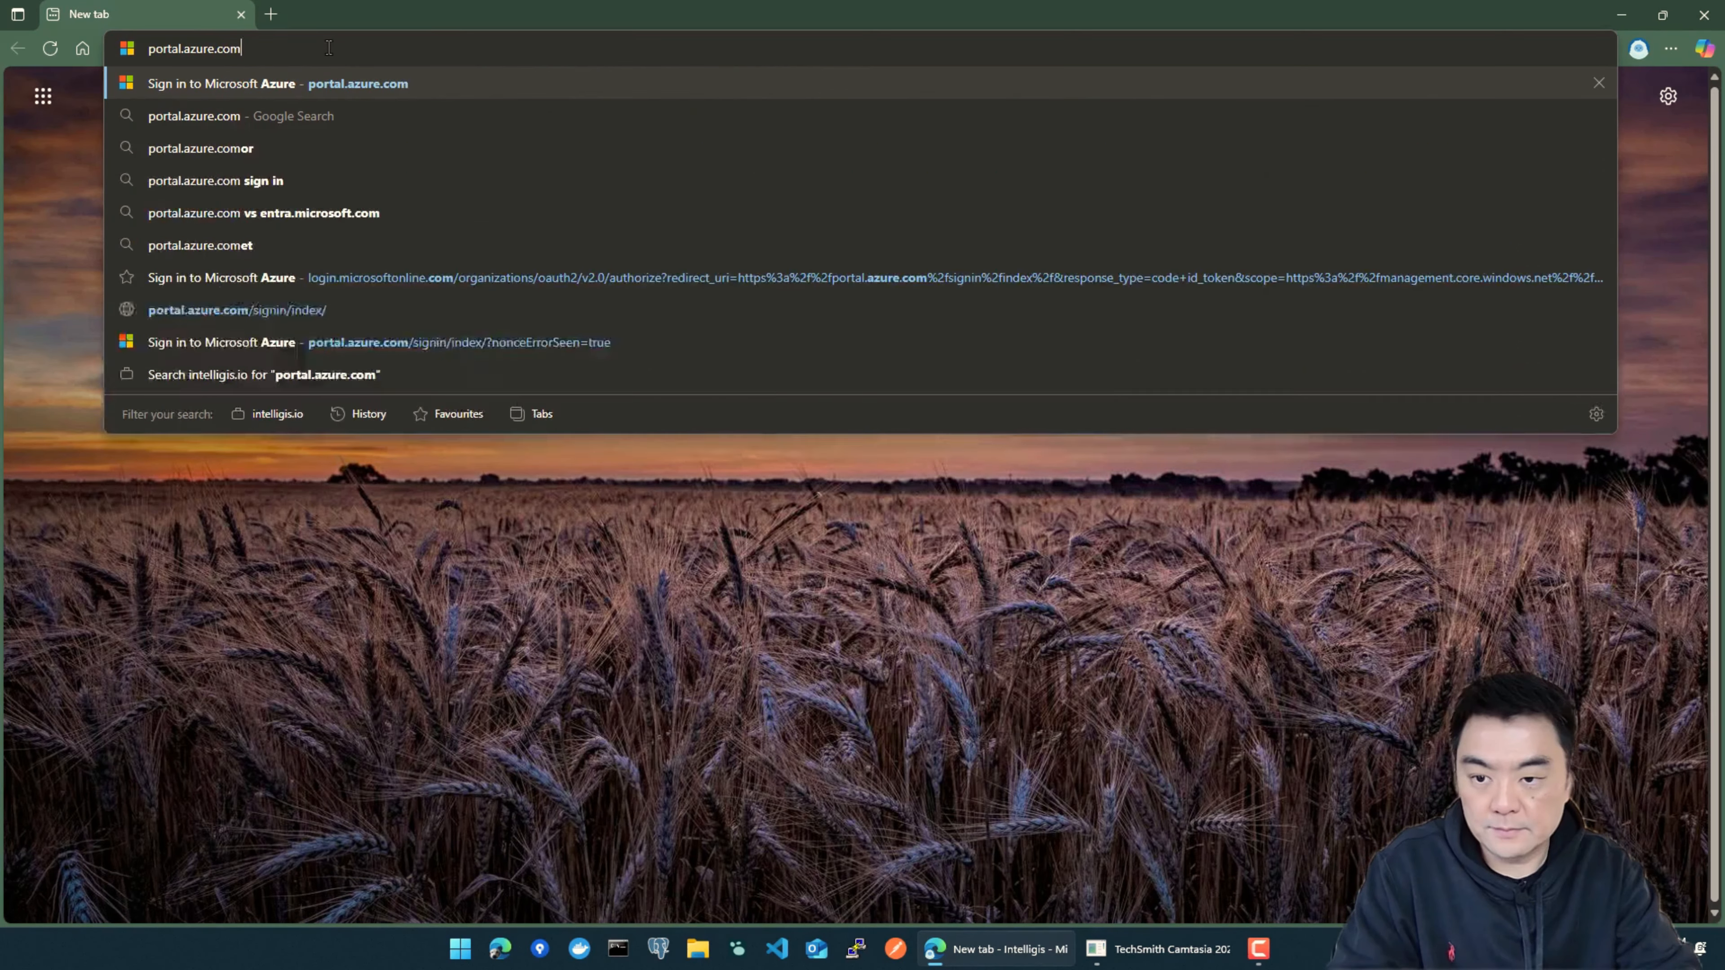
pyautogui.press('Return')
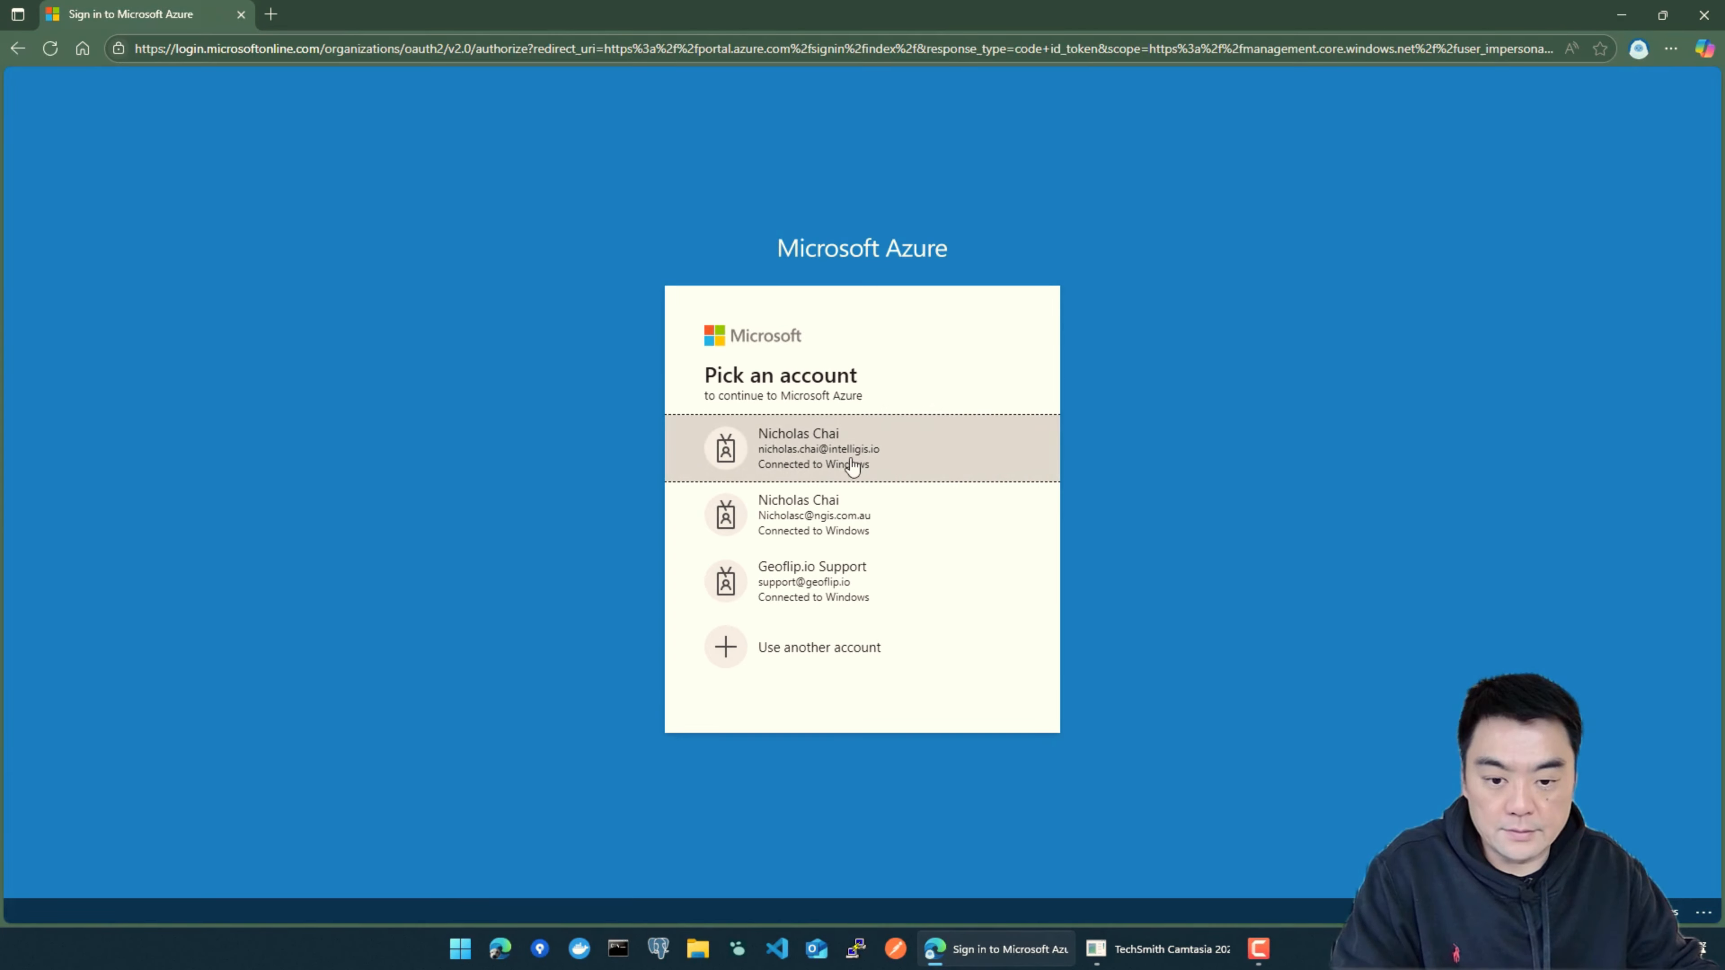
pyautogui.click(853, 467)
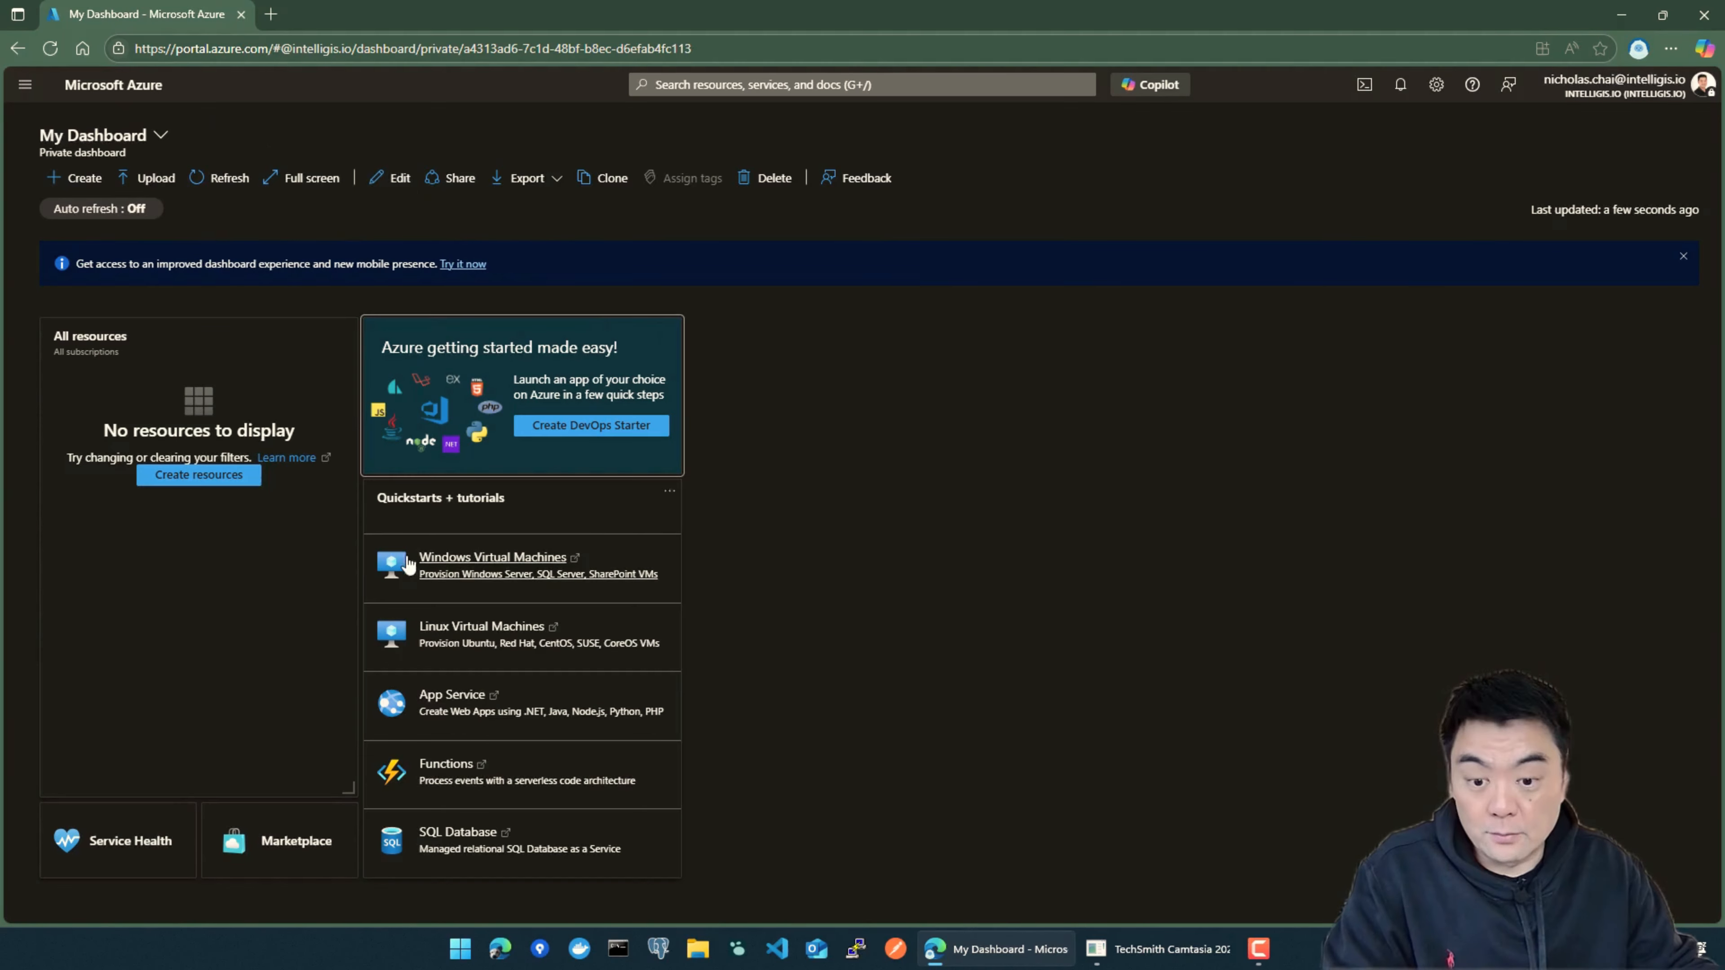
# Search the portal for "virtu", open the Virtual machines service and start creating a new virtual machine
pyautogui.click(691, 83)
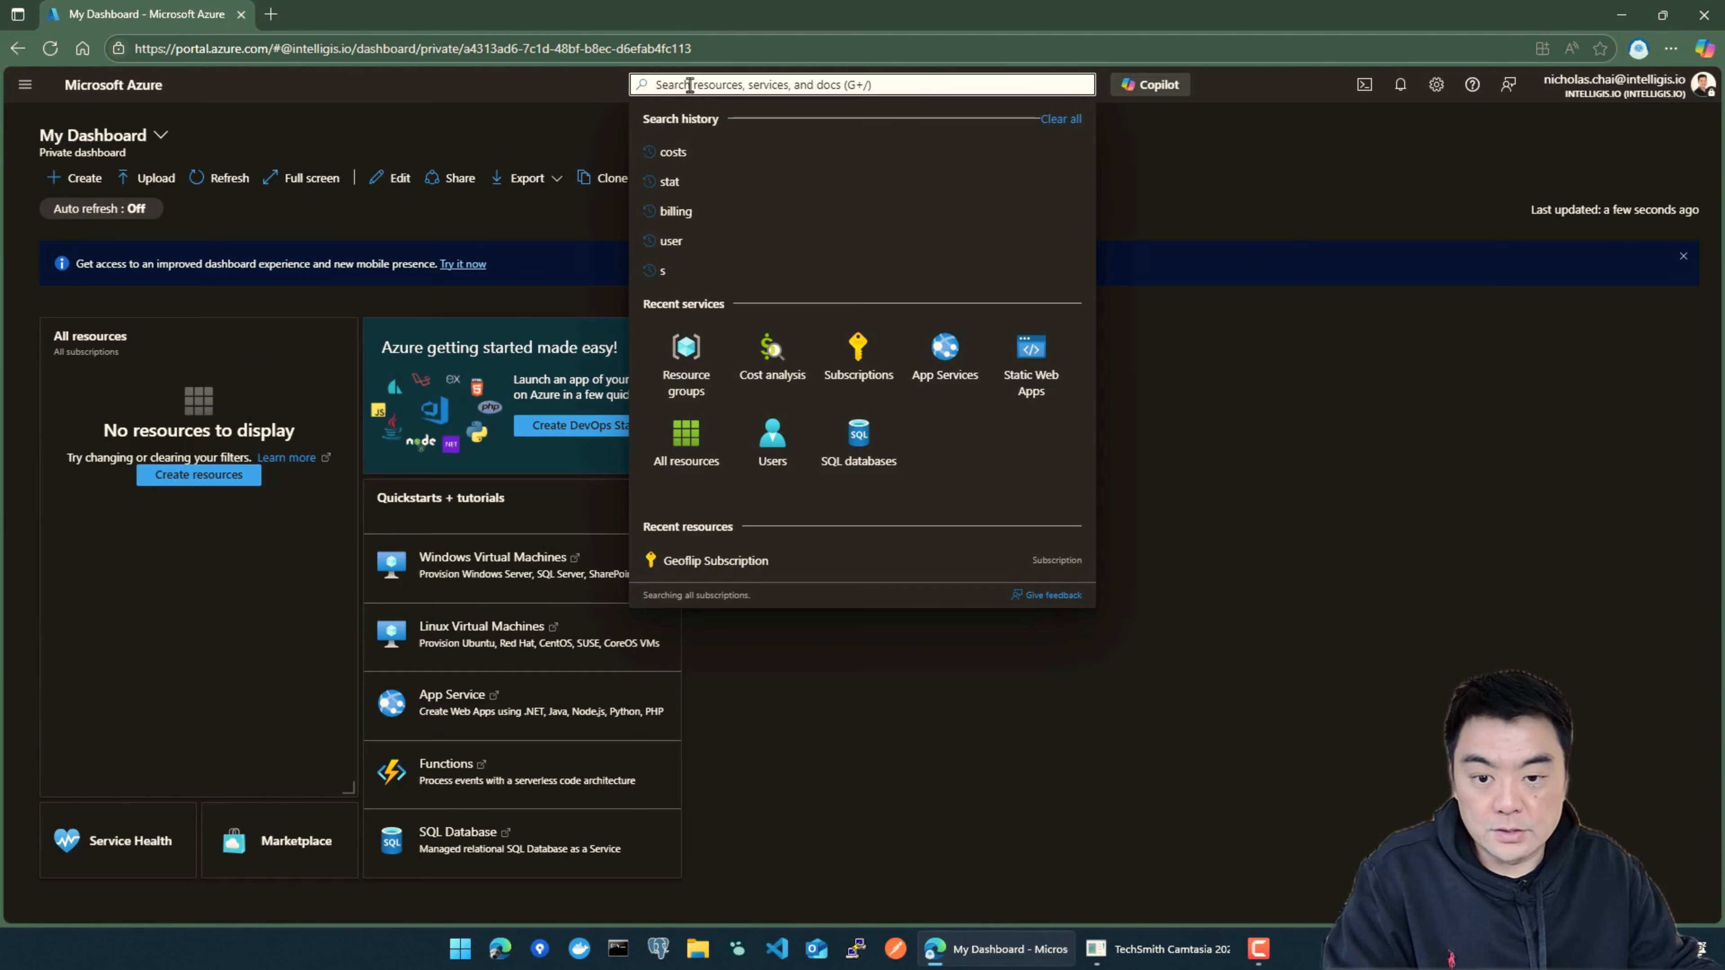
pyautogui.write('virtu')
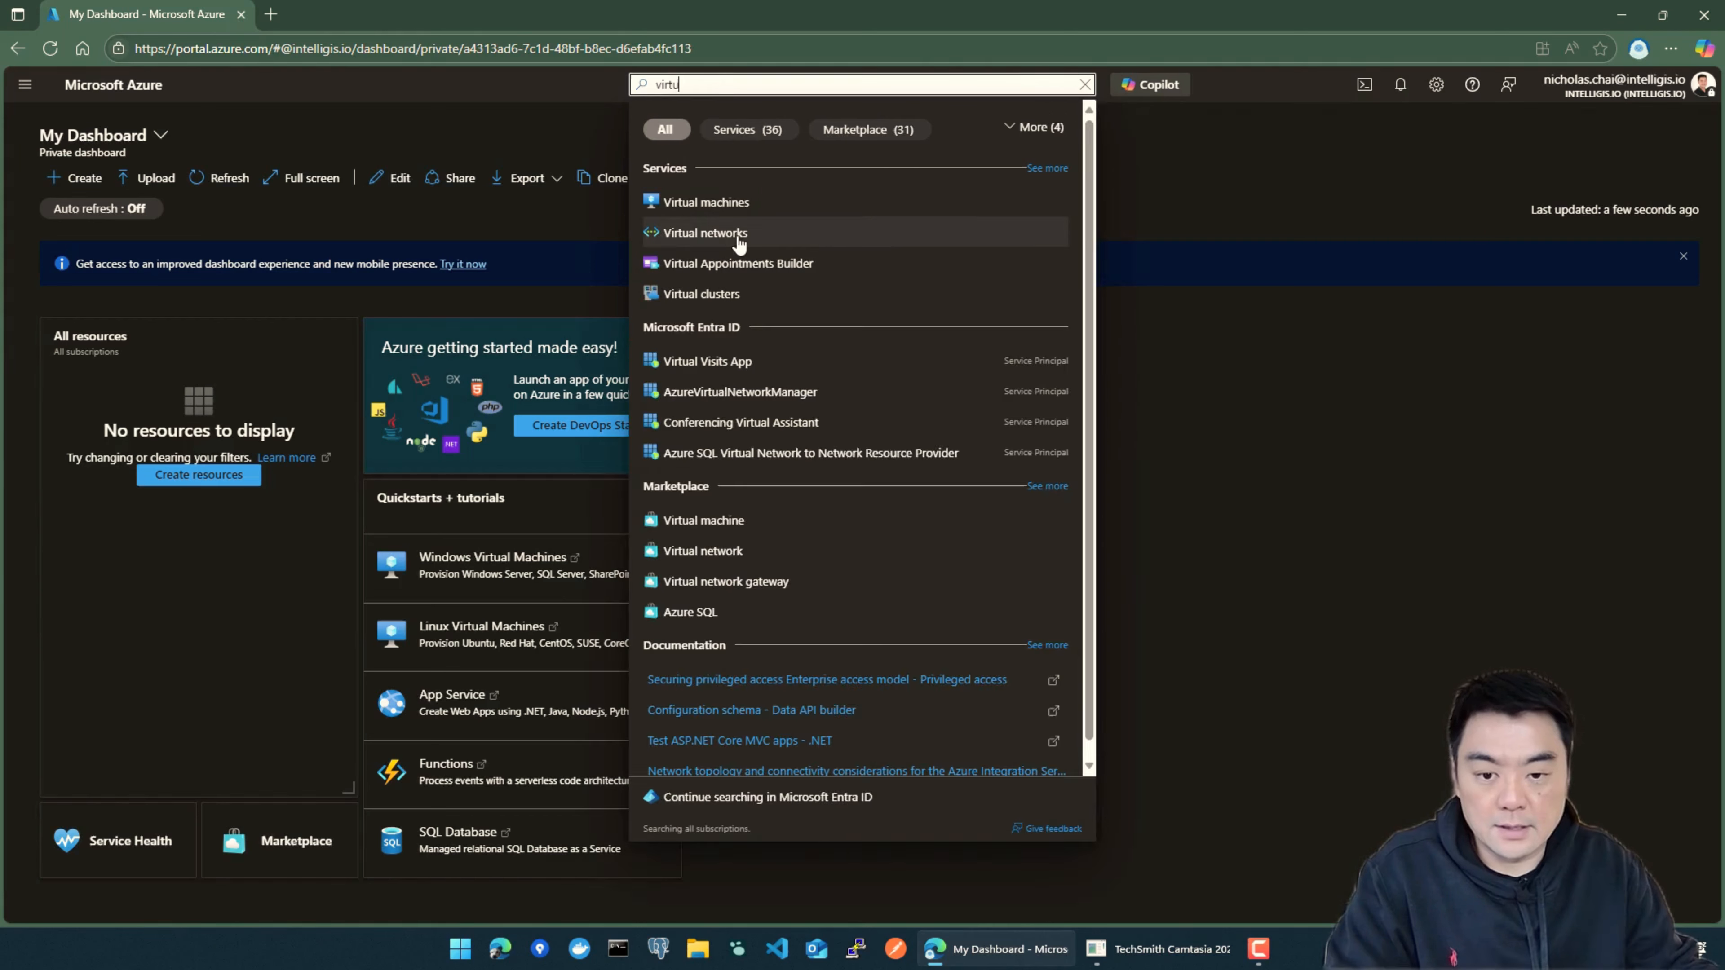
pyautogui.click(710, 204)
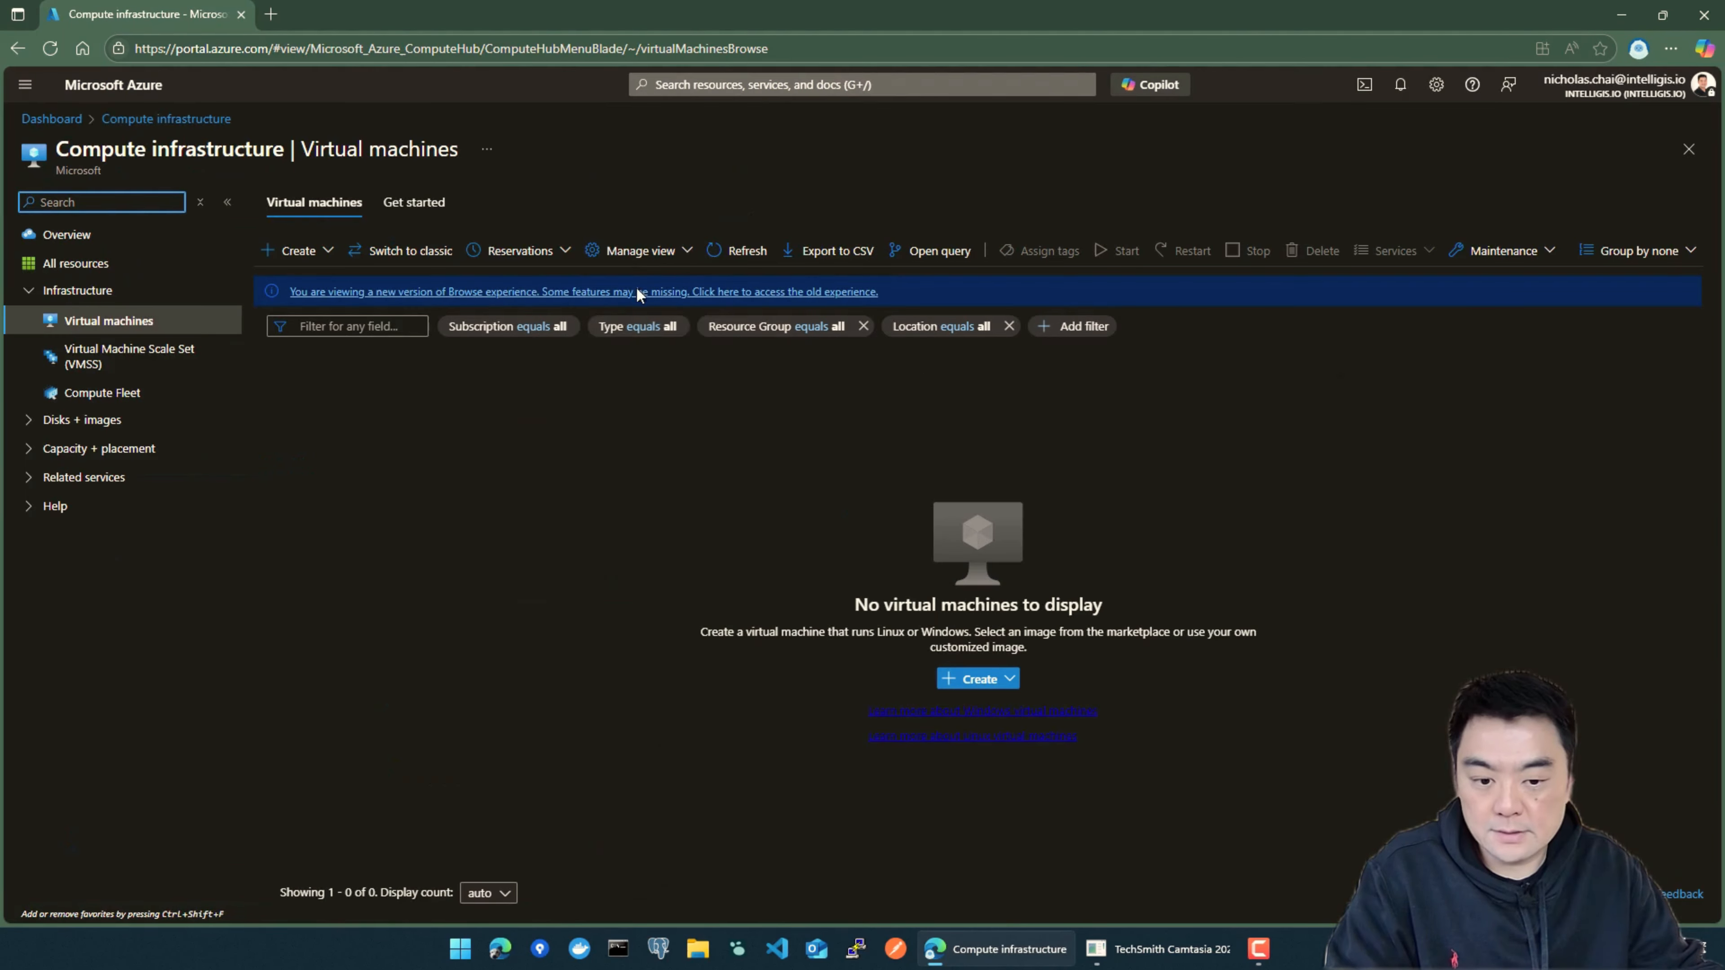
pyautogui.click(297, 252)
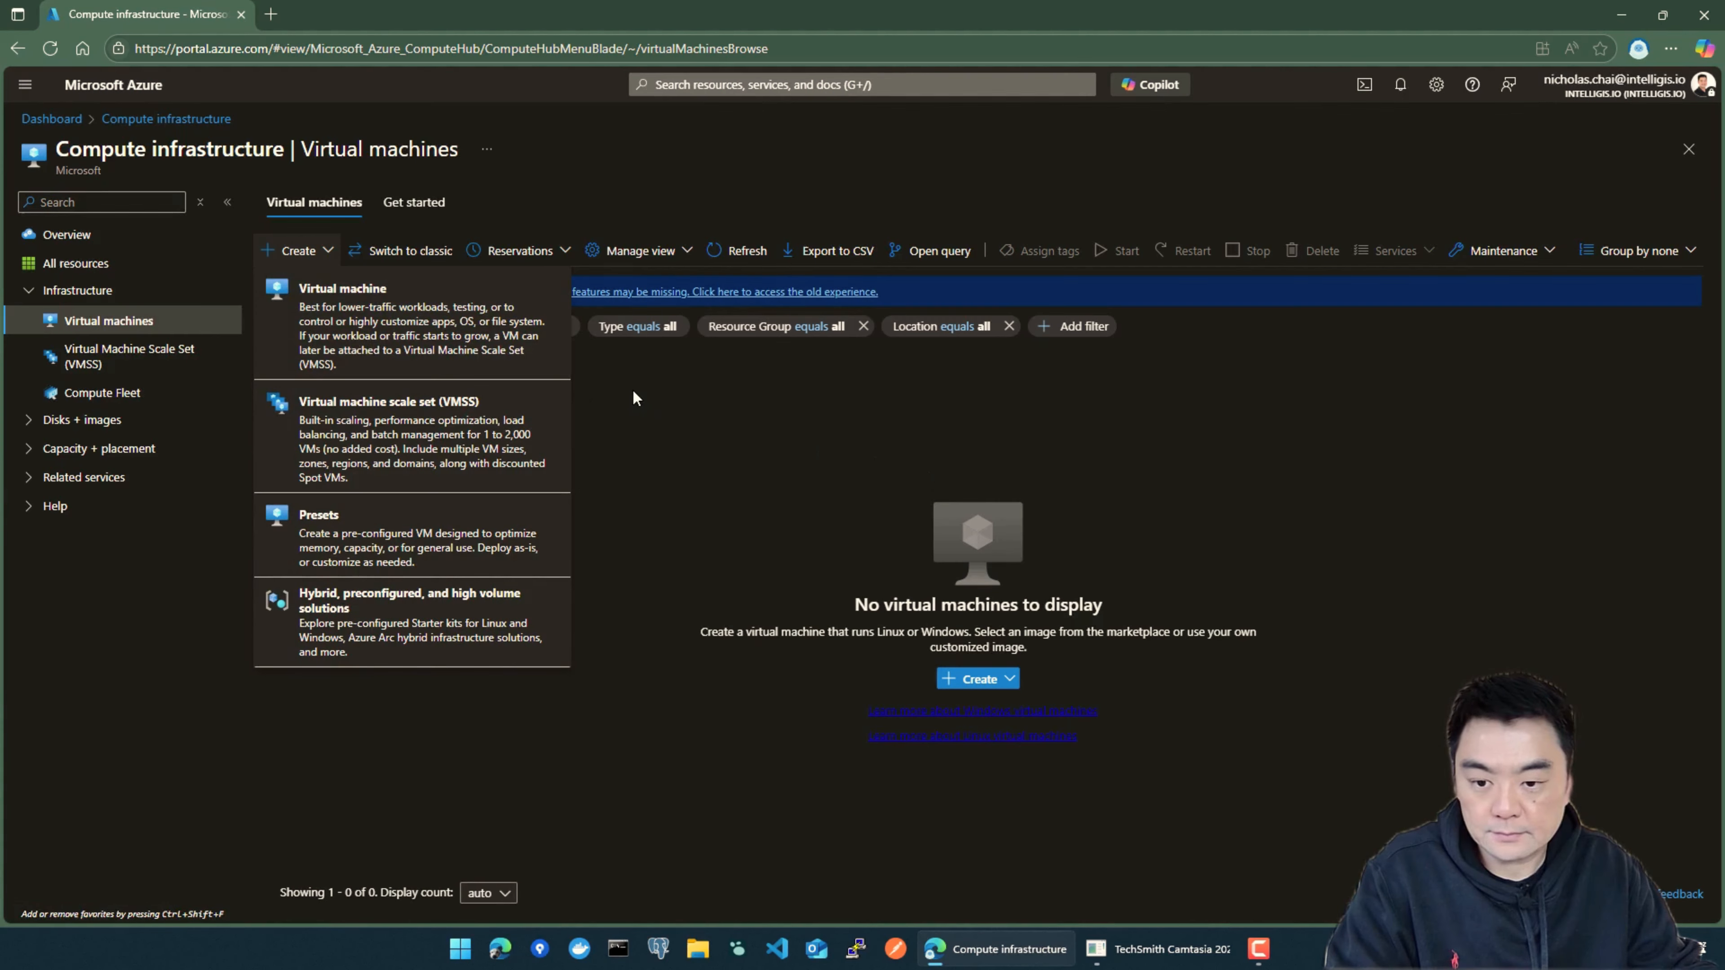
pyautogui.click(556, 366)
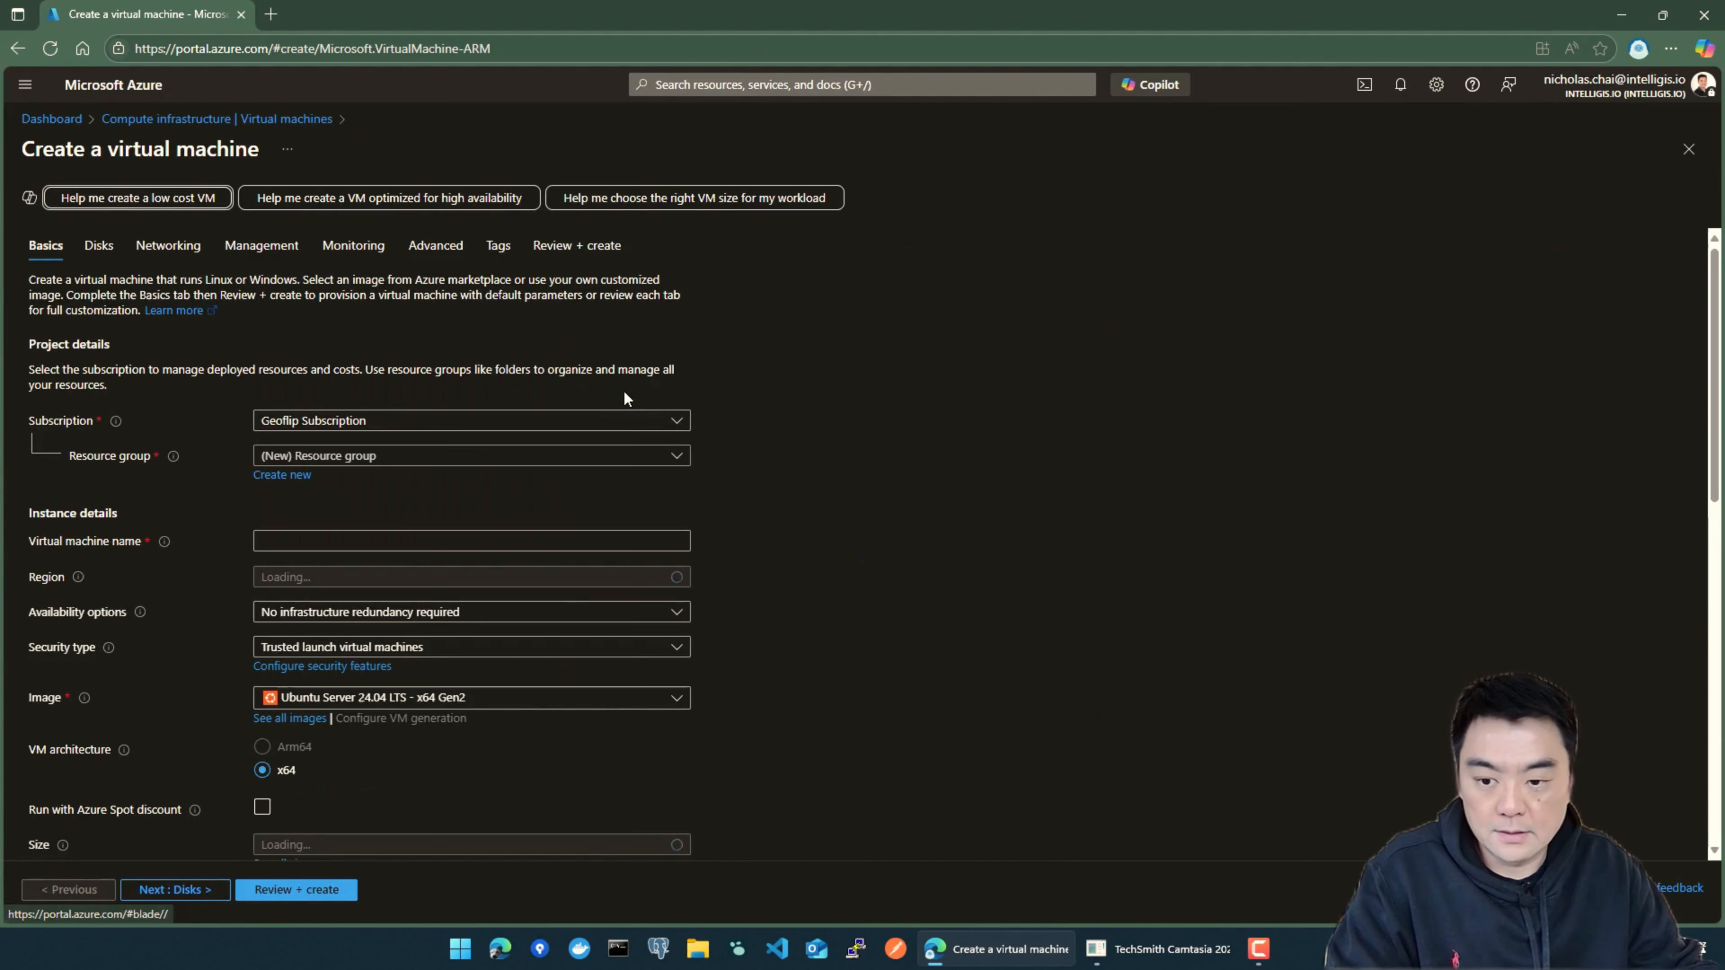
# Select Geoflip Subscription for the virtual machine and create a new resource group named fme-flow
pyautogui.click(677, 422)
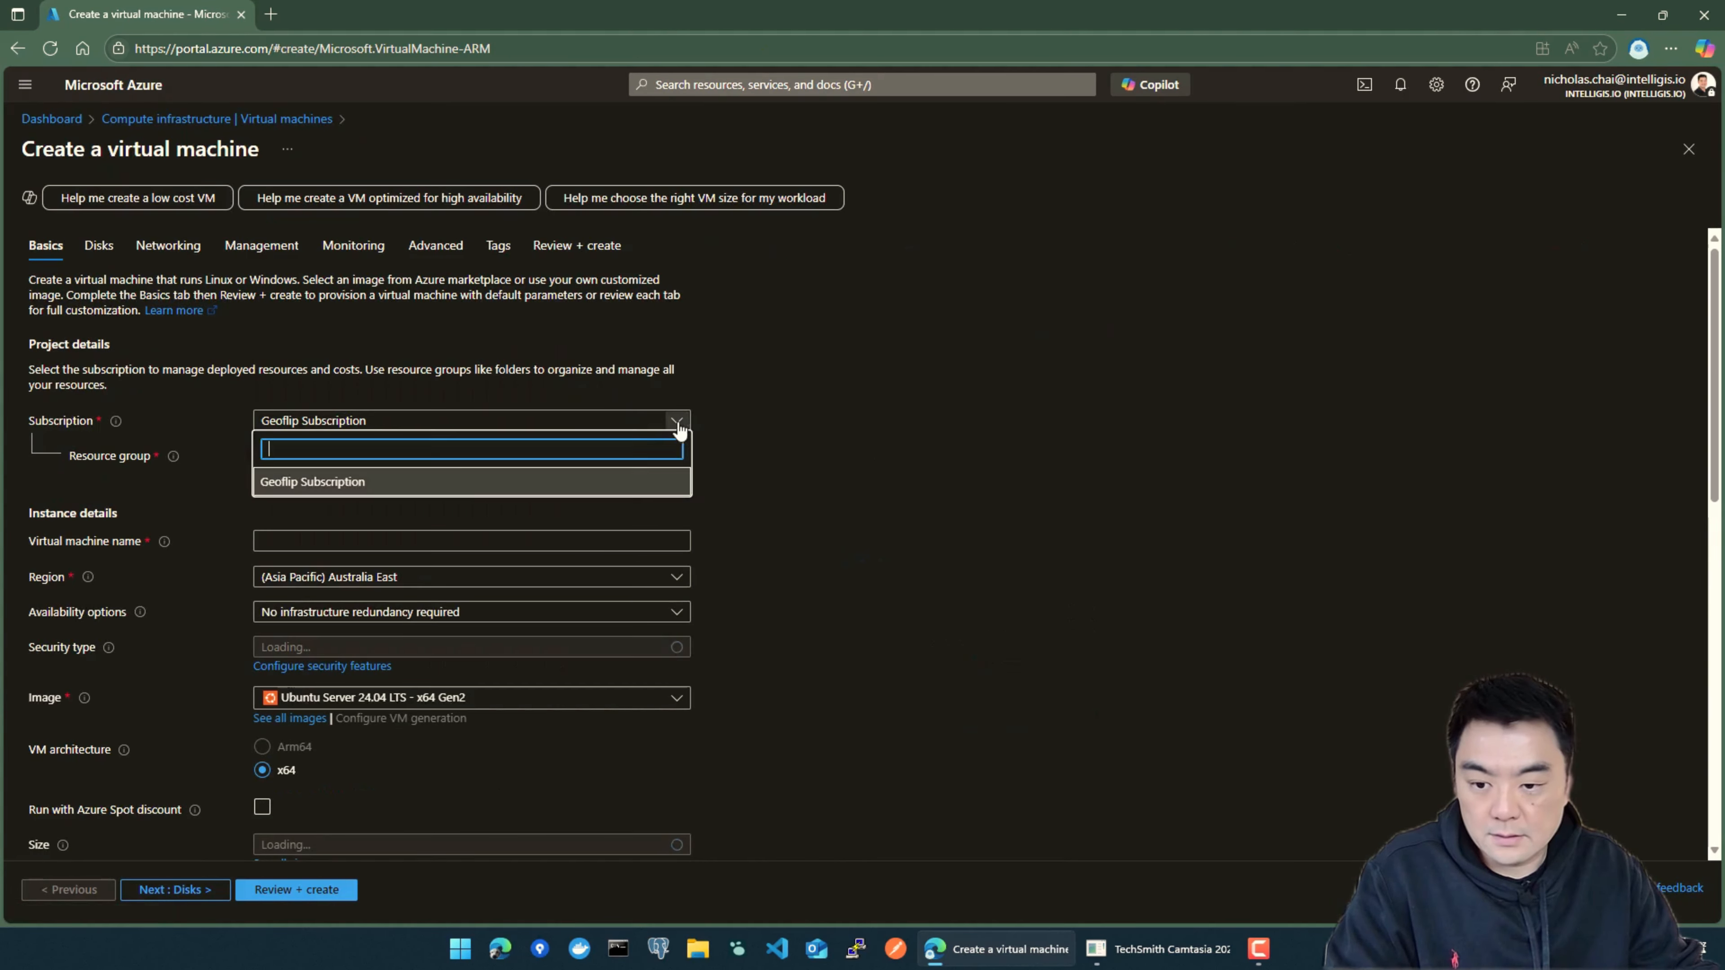
pyautogui.click(588, 481)
pyautogui.click(475, 423)
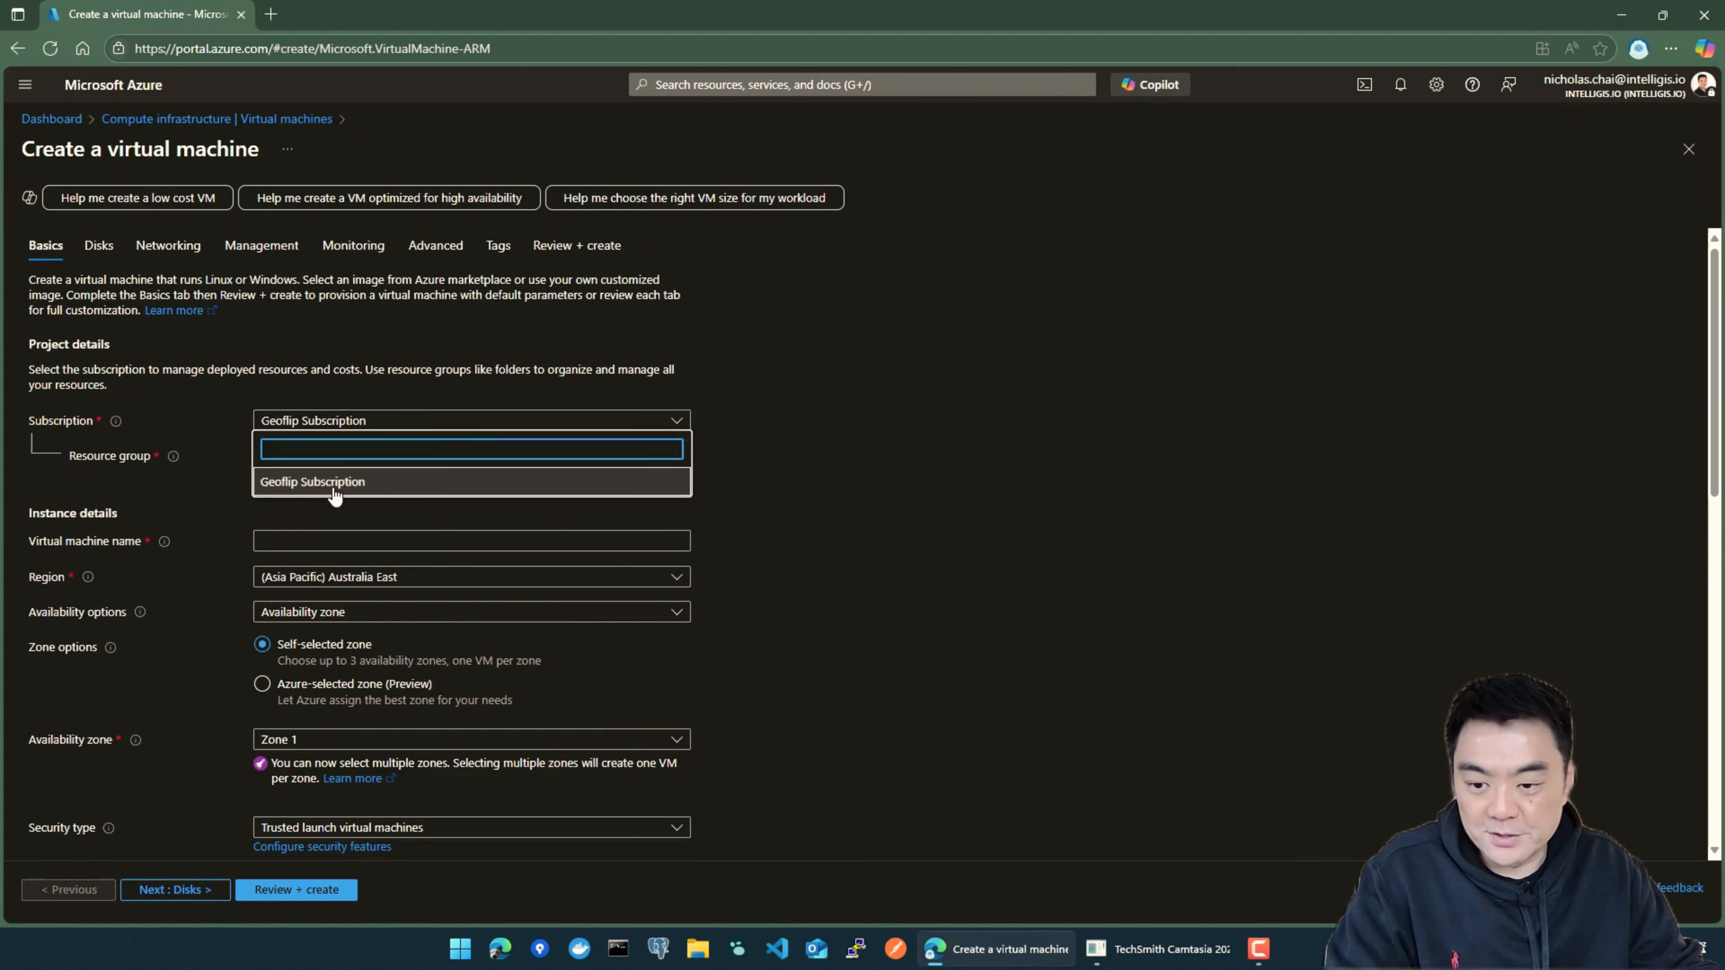
pyautogui.click(475, 423)
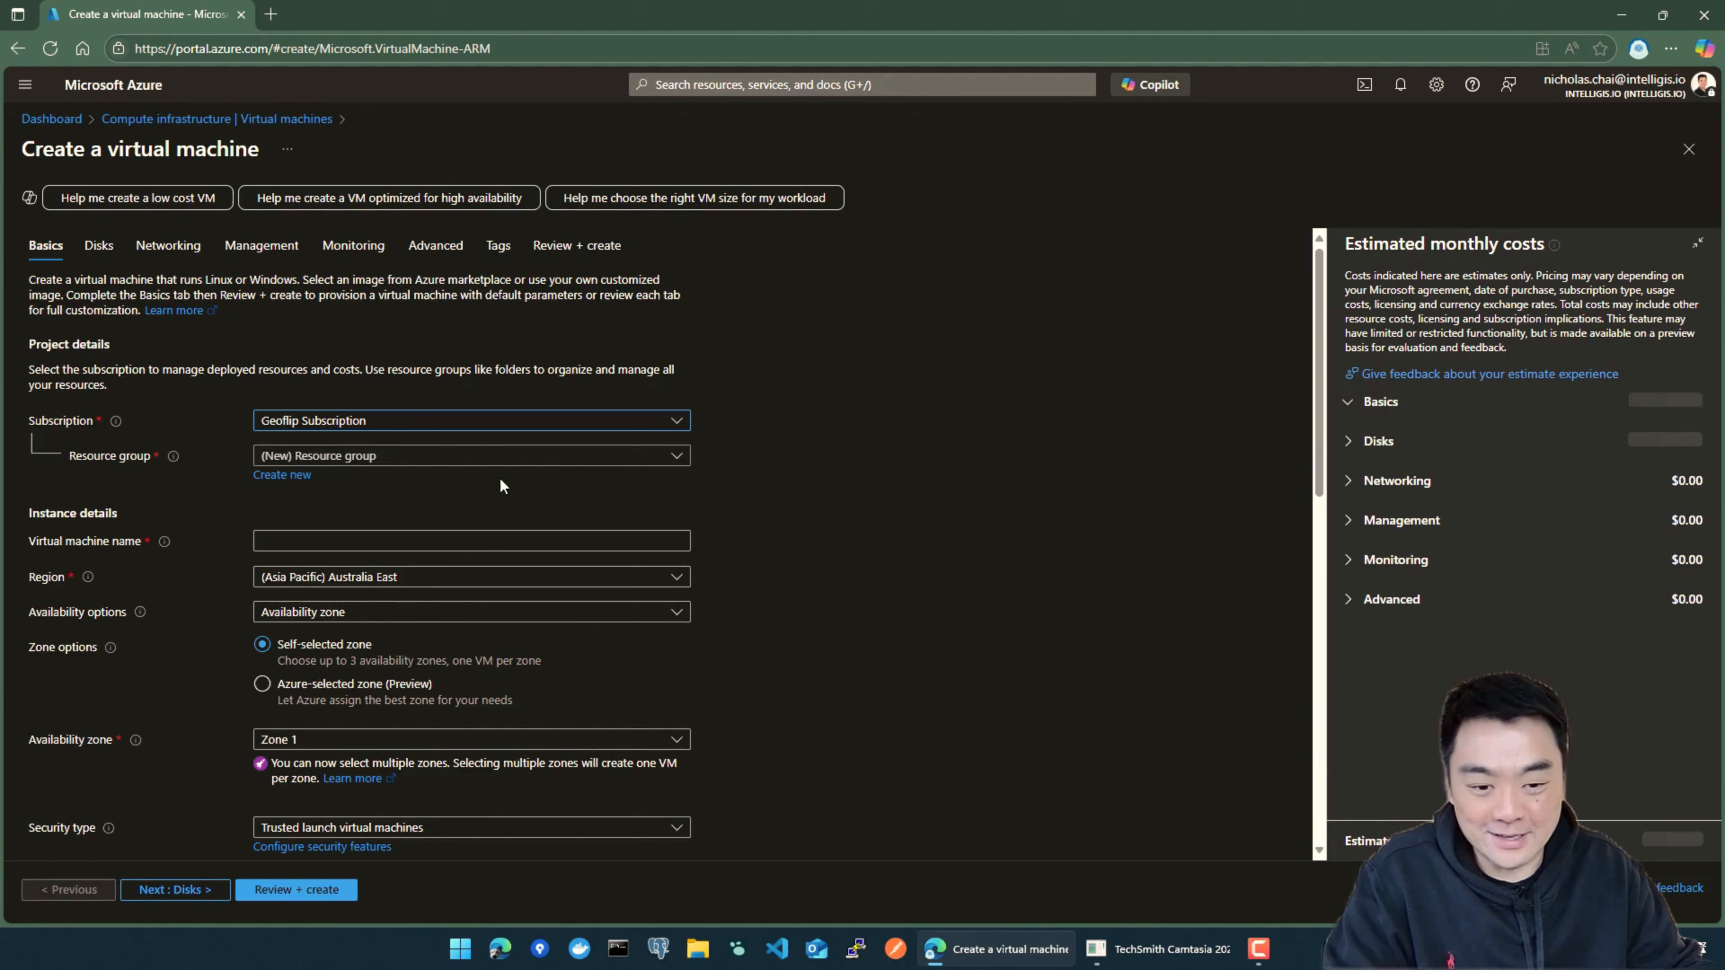
pyautogui.click(285, 475)
pyautogui.click(352, 598)
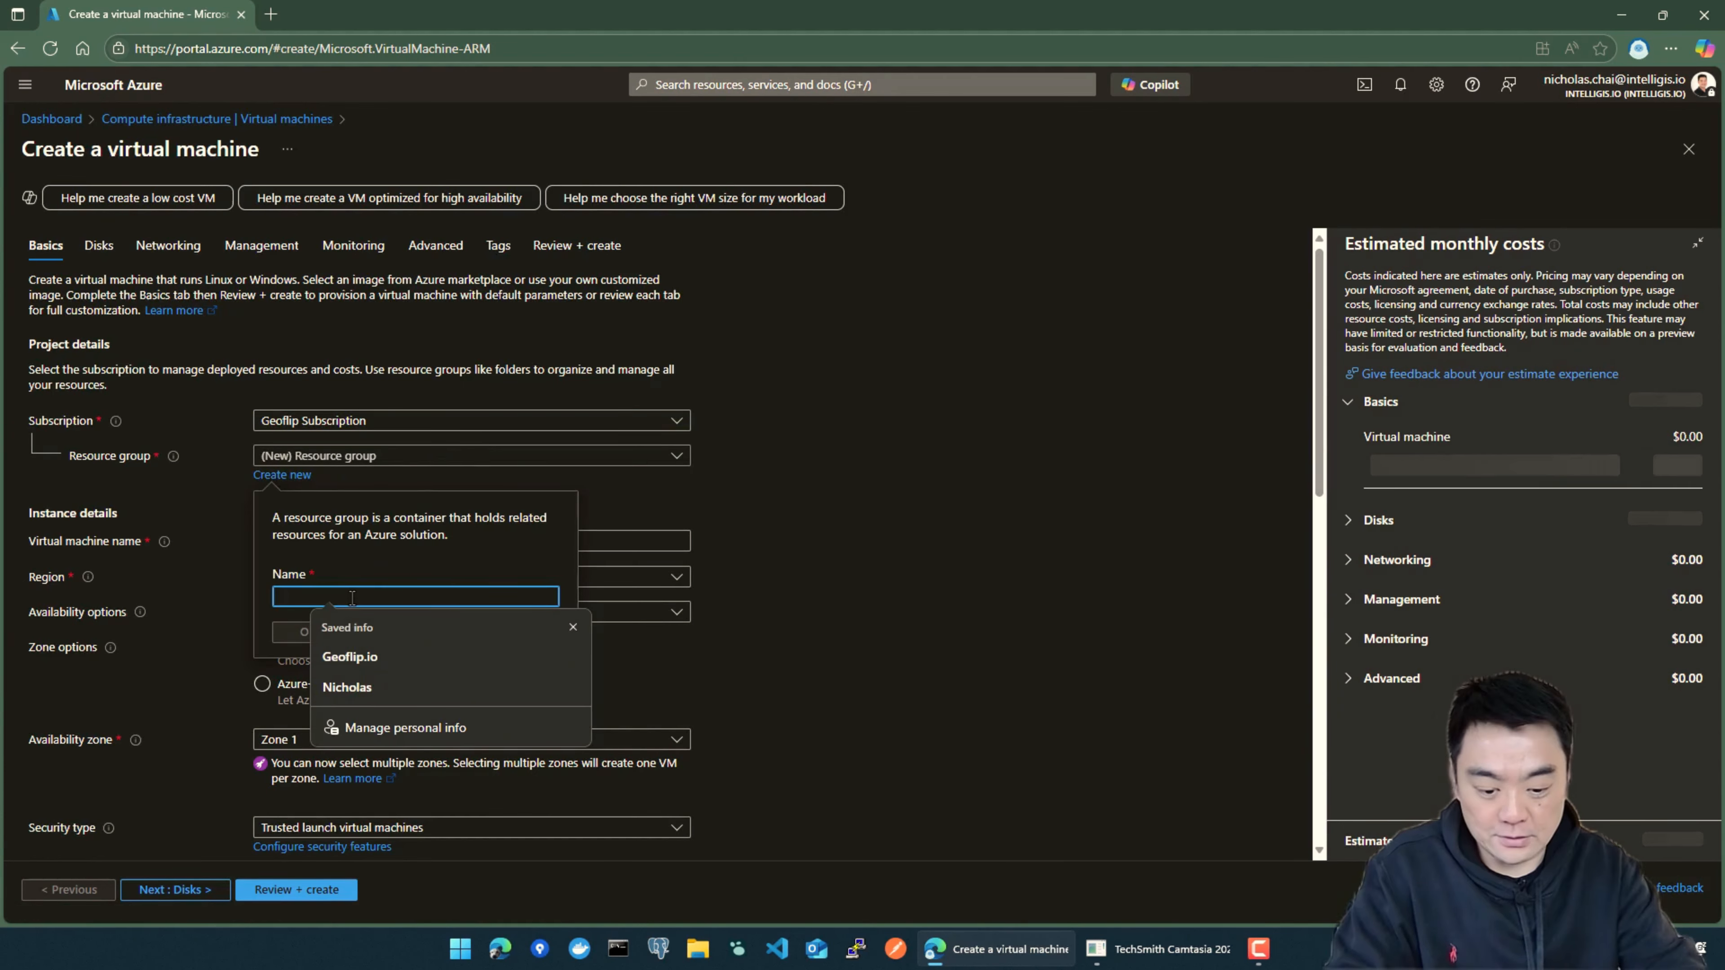
pyautogui.write('fme-flow')
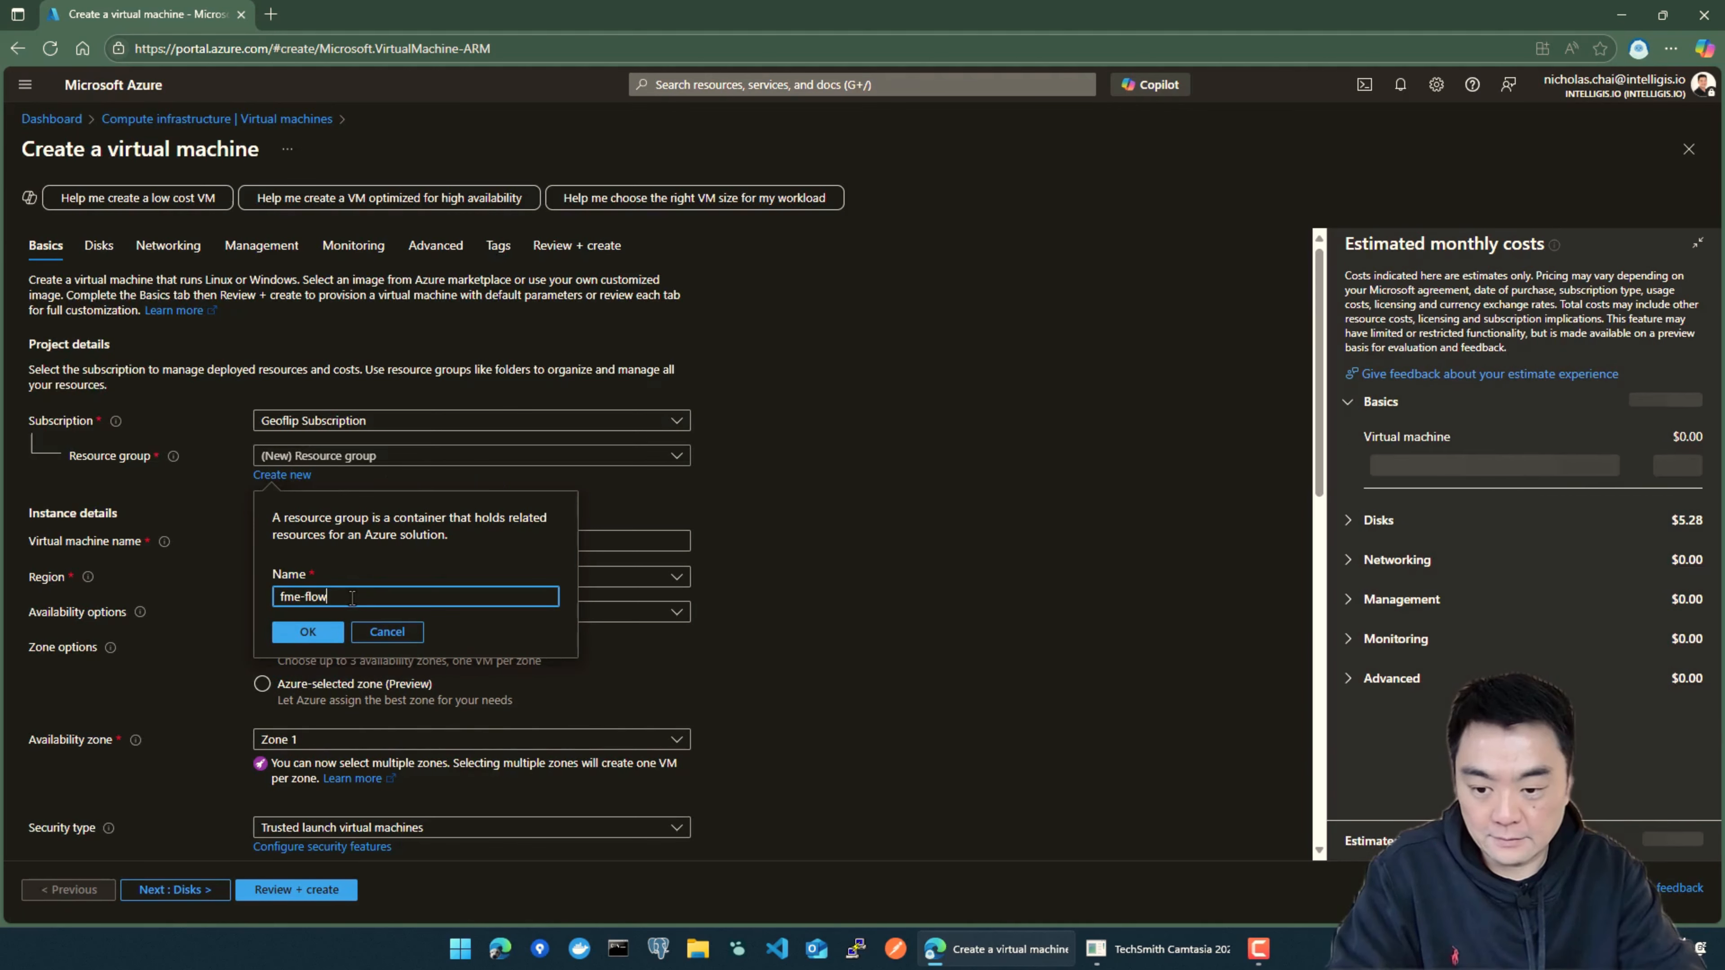
pyautogui.click(309, 632)
# Name the virtual machine fme-flow-core and choose (Asia Pacific) Australia East as its region
pyautogui.scroll(-1, 479, 484)
pyautogui.scroll(-1, 479, 483)
pyautogui.click(479, 451)
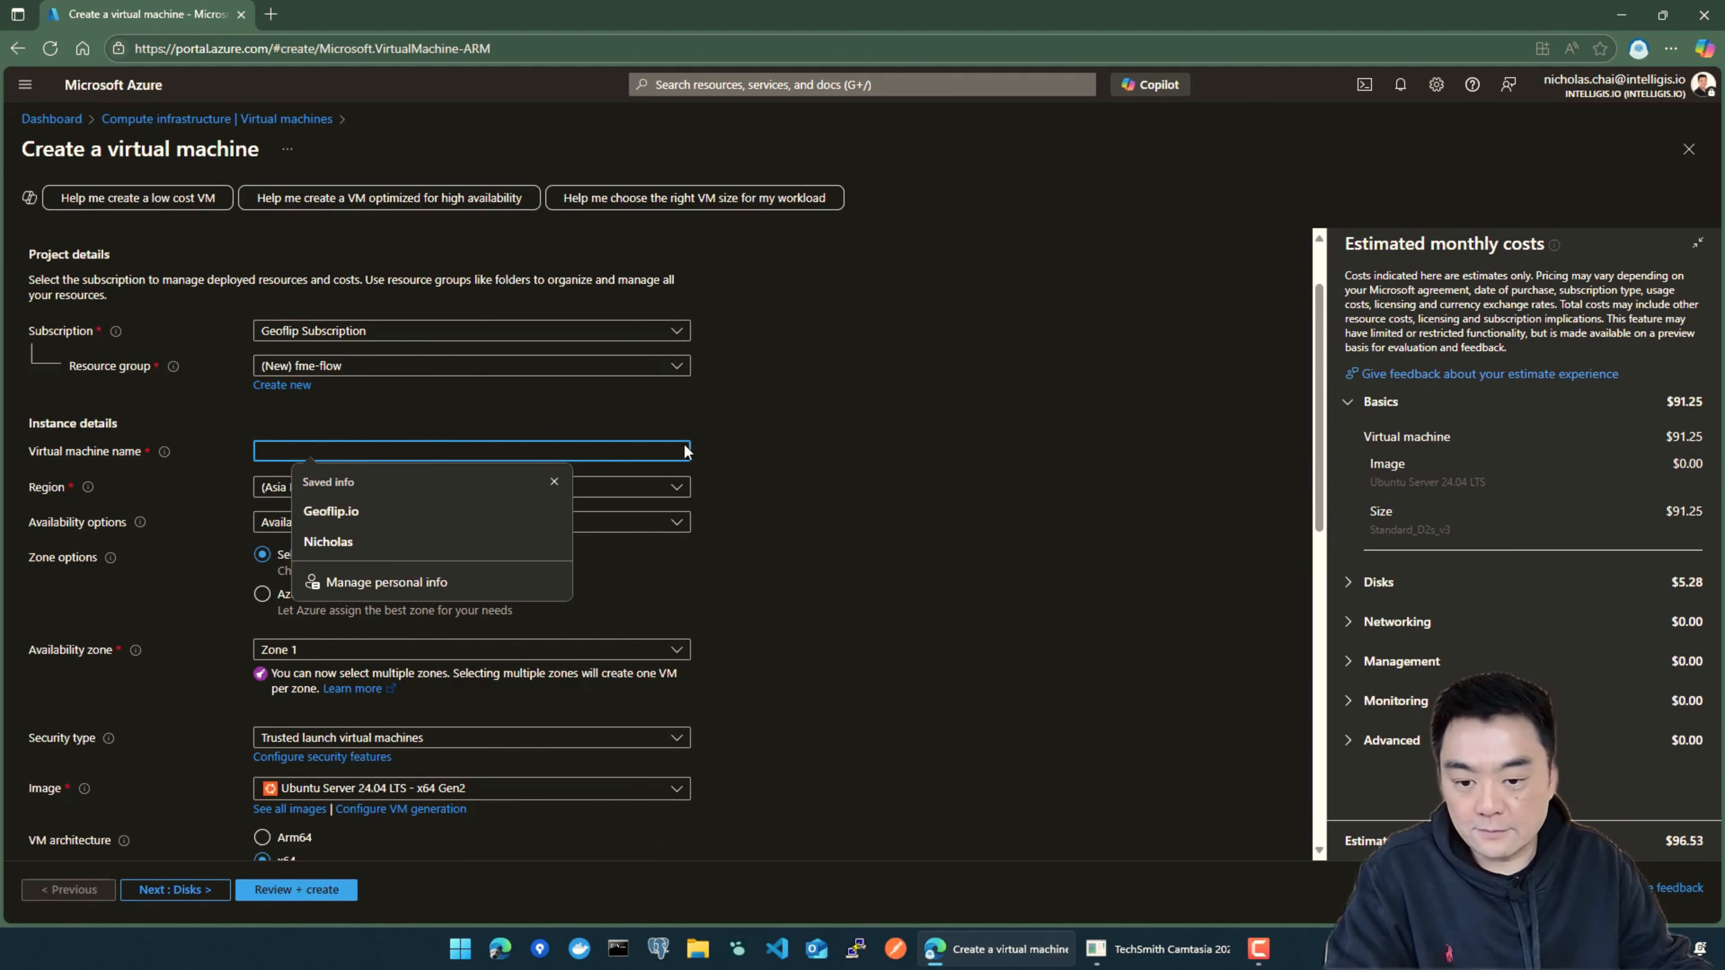
pyautogui.click(554, 481)
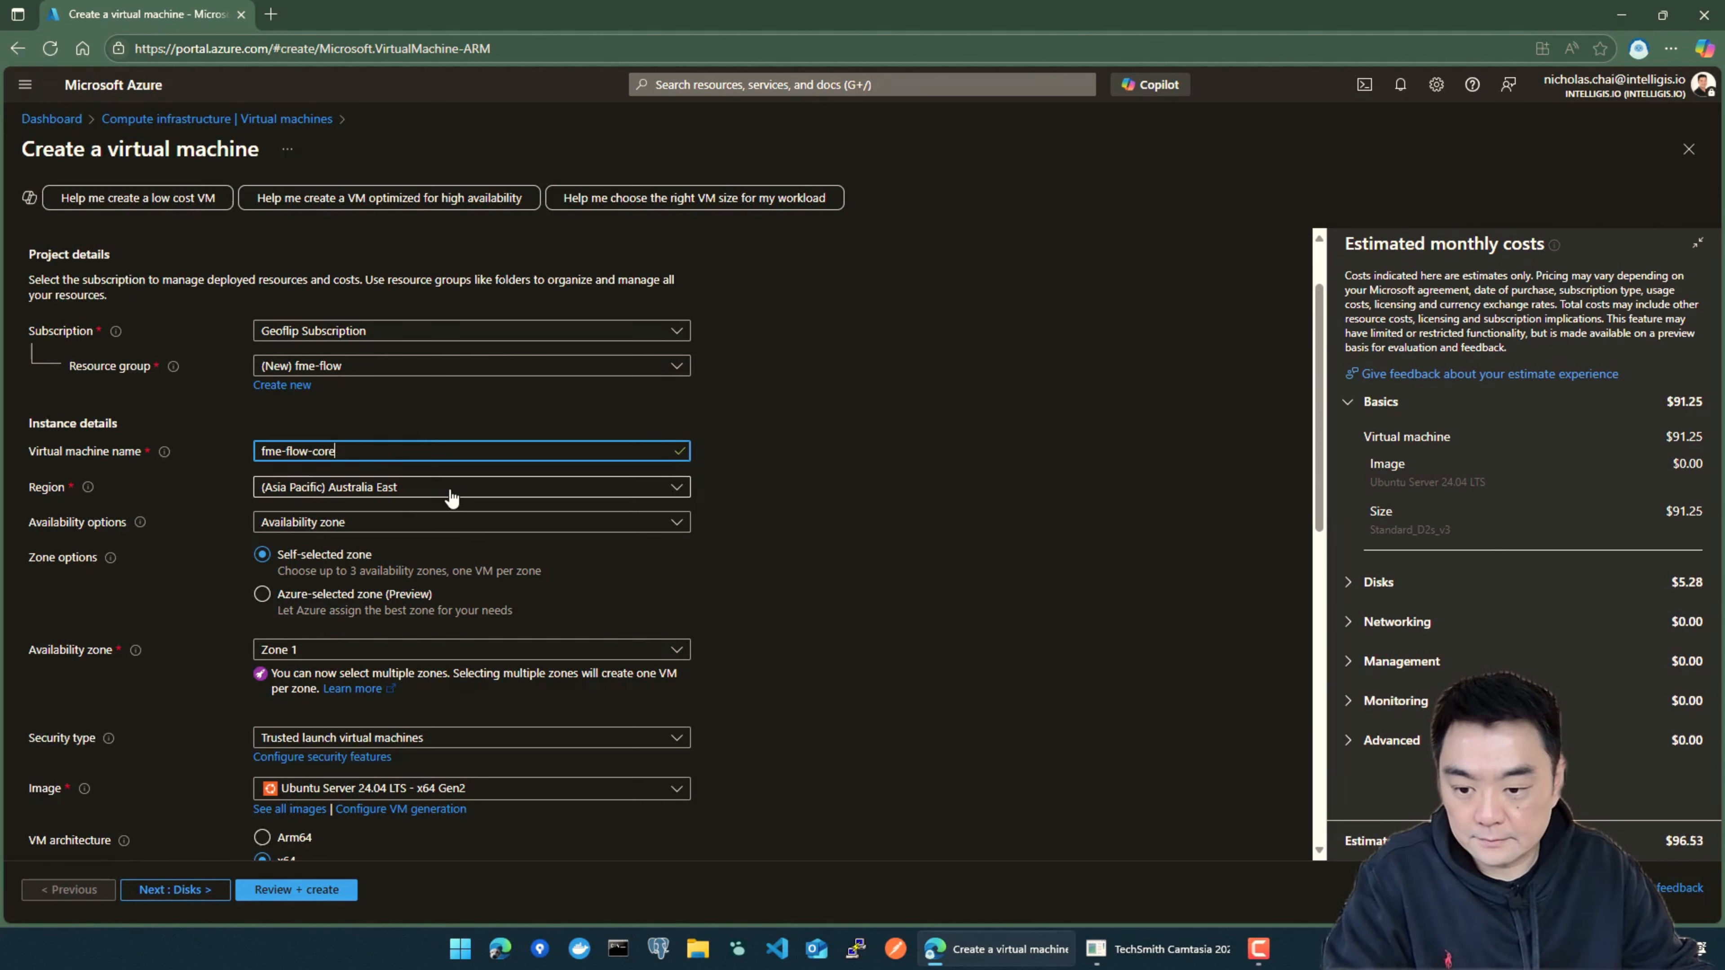
pyautogui.click(390, 490)
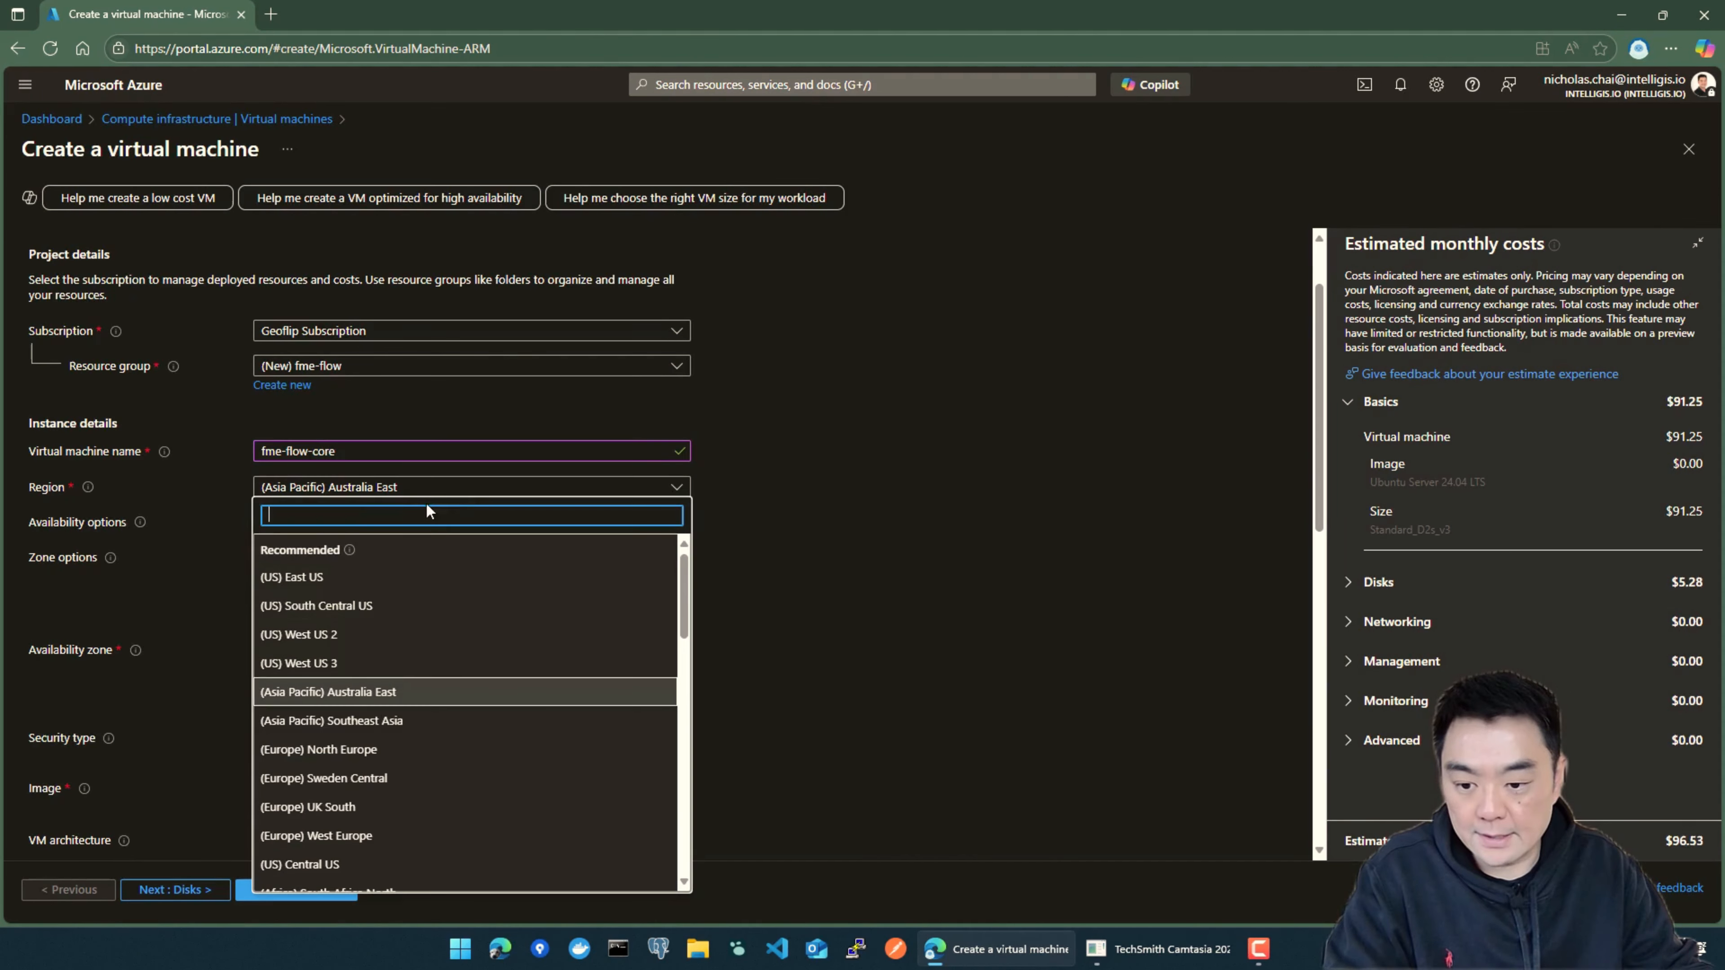
pyautogui.click(365, 693)
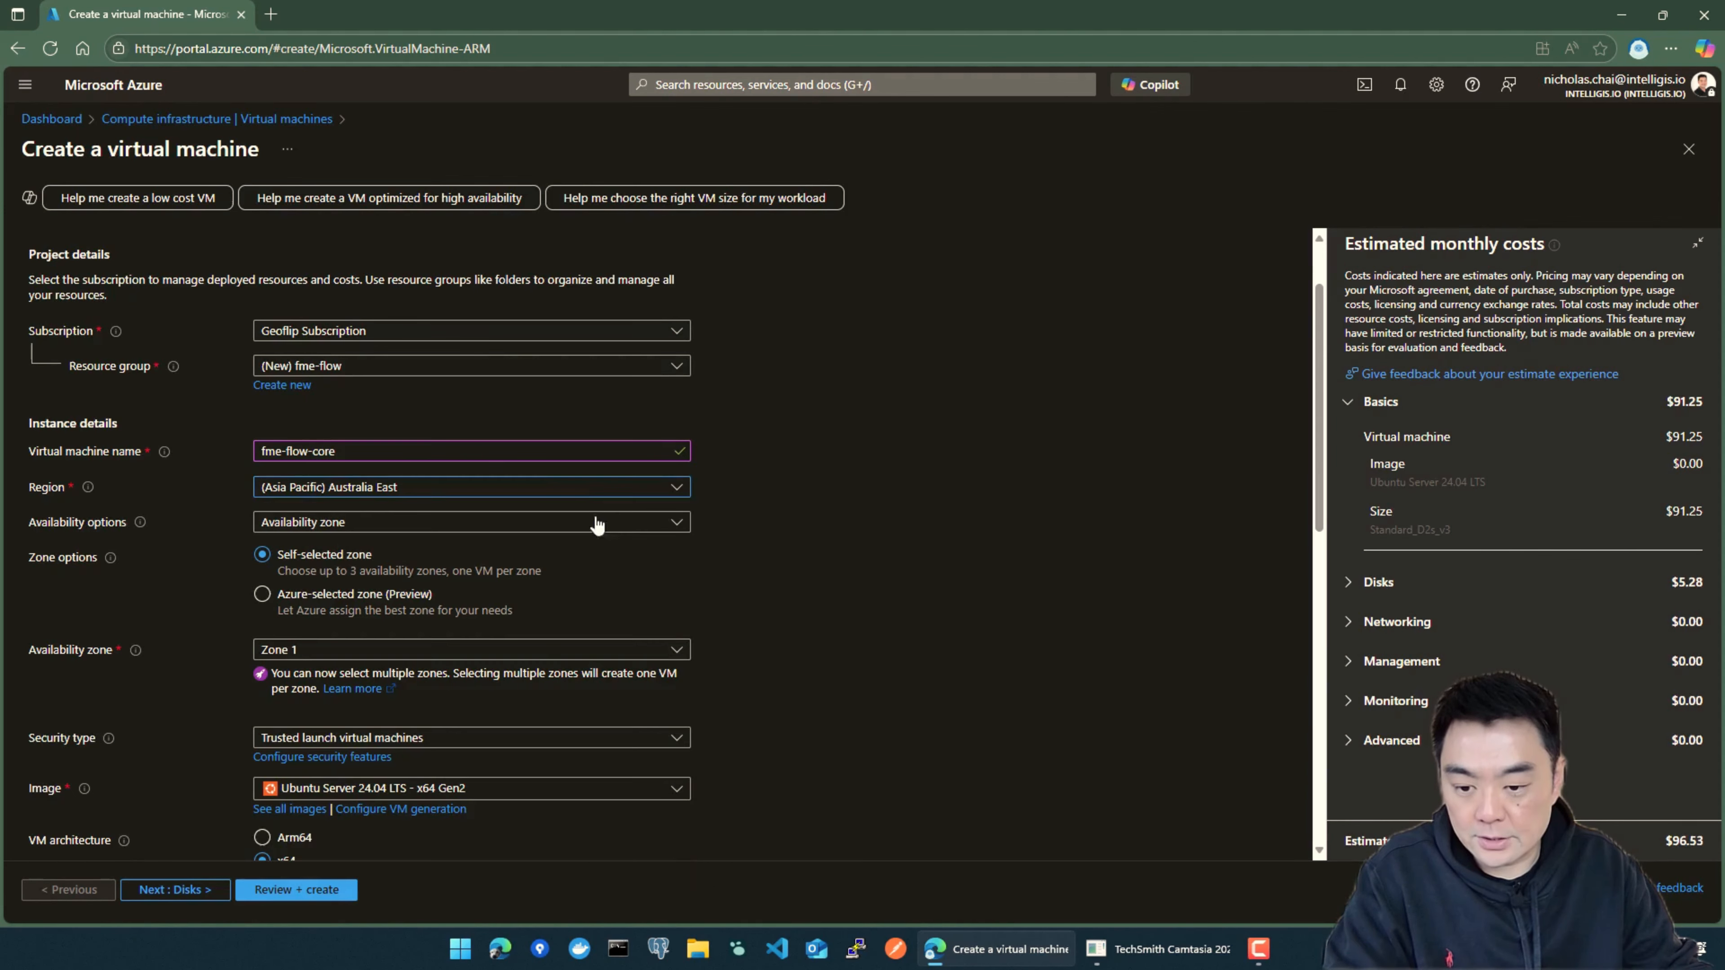
# Keep Zone 1 as the availability zone and choose Trusted launch virtual machines as the security type
pyautogui.scroll(-3, 361, 511)
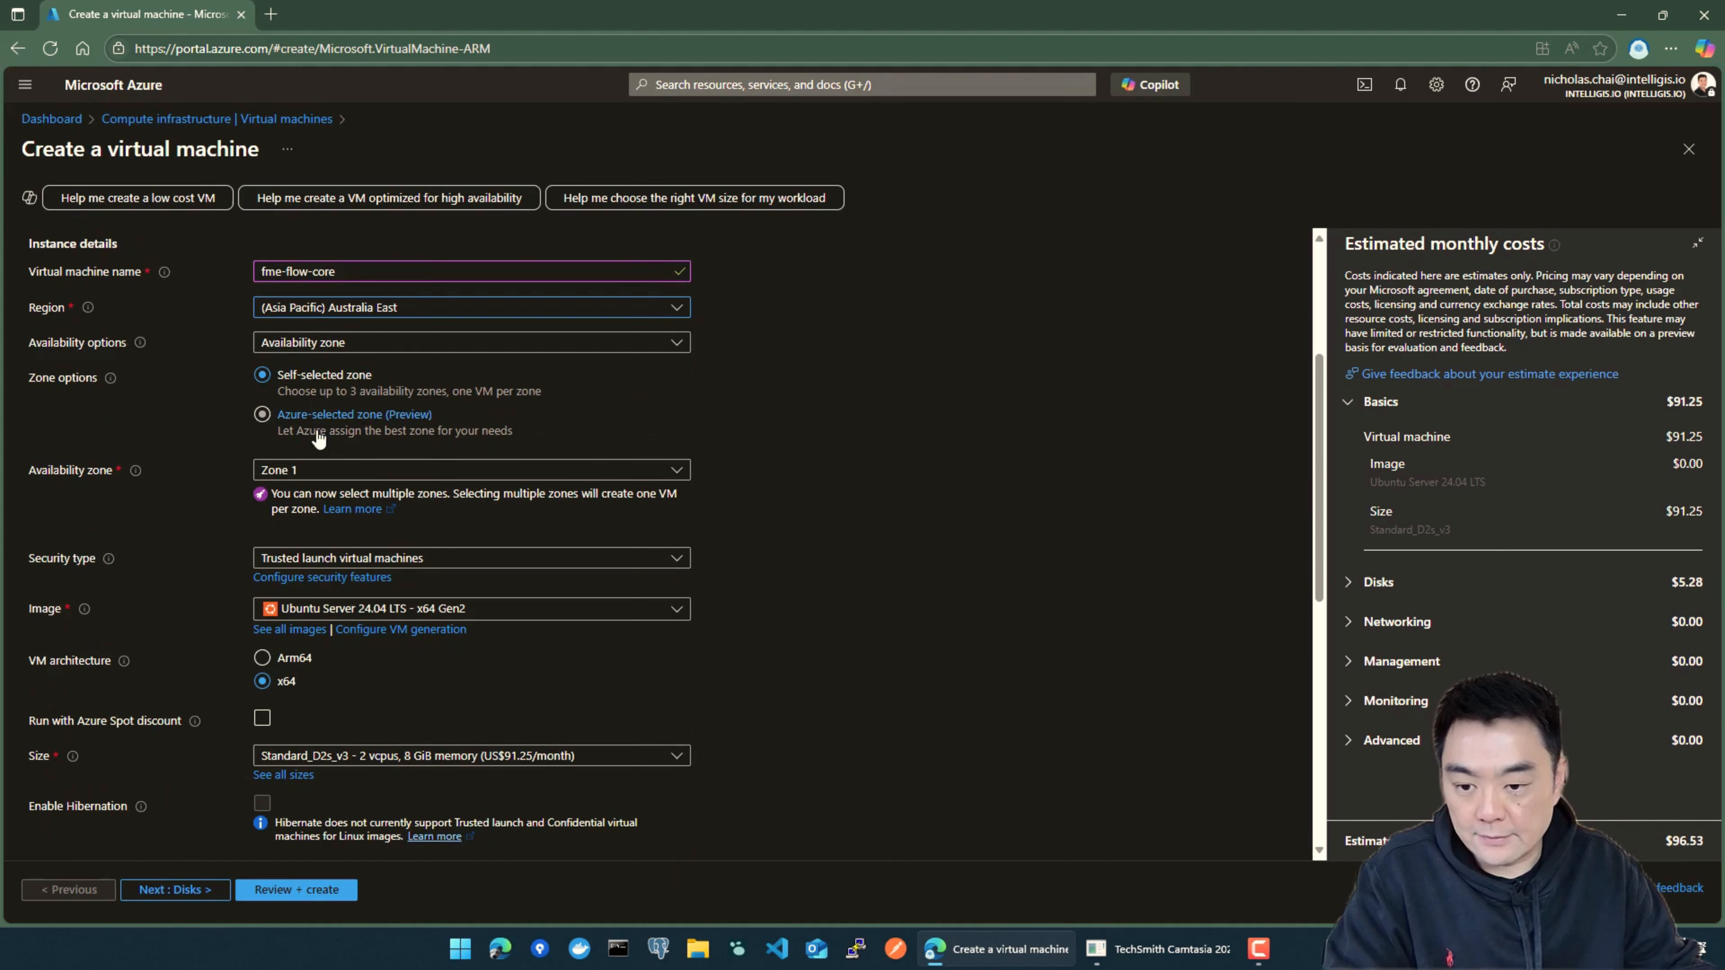
pyautogui.click(303, 476)
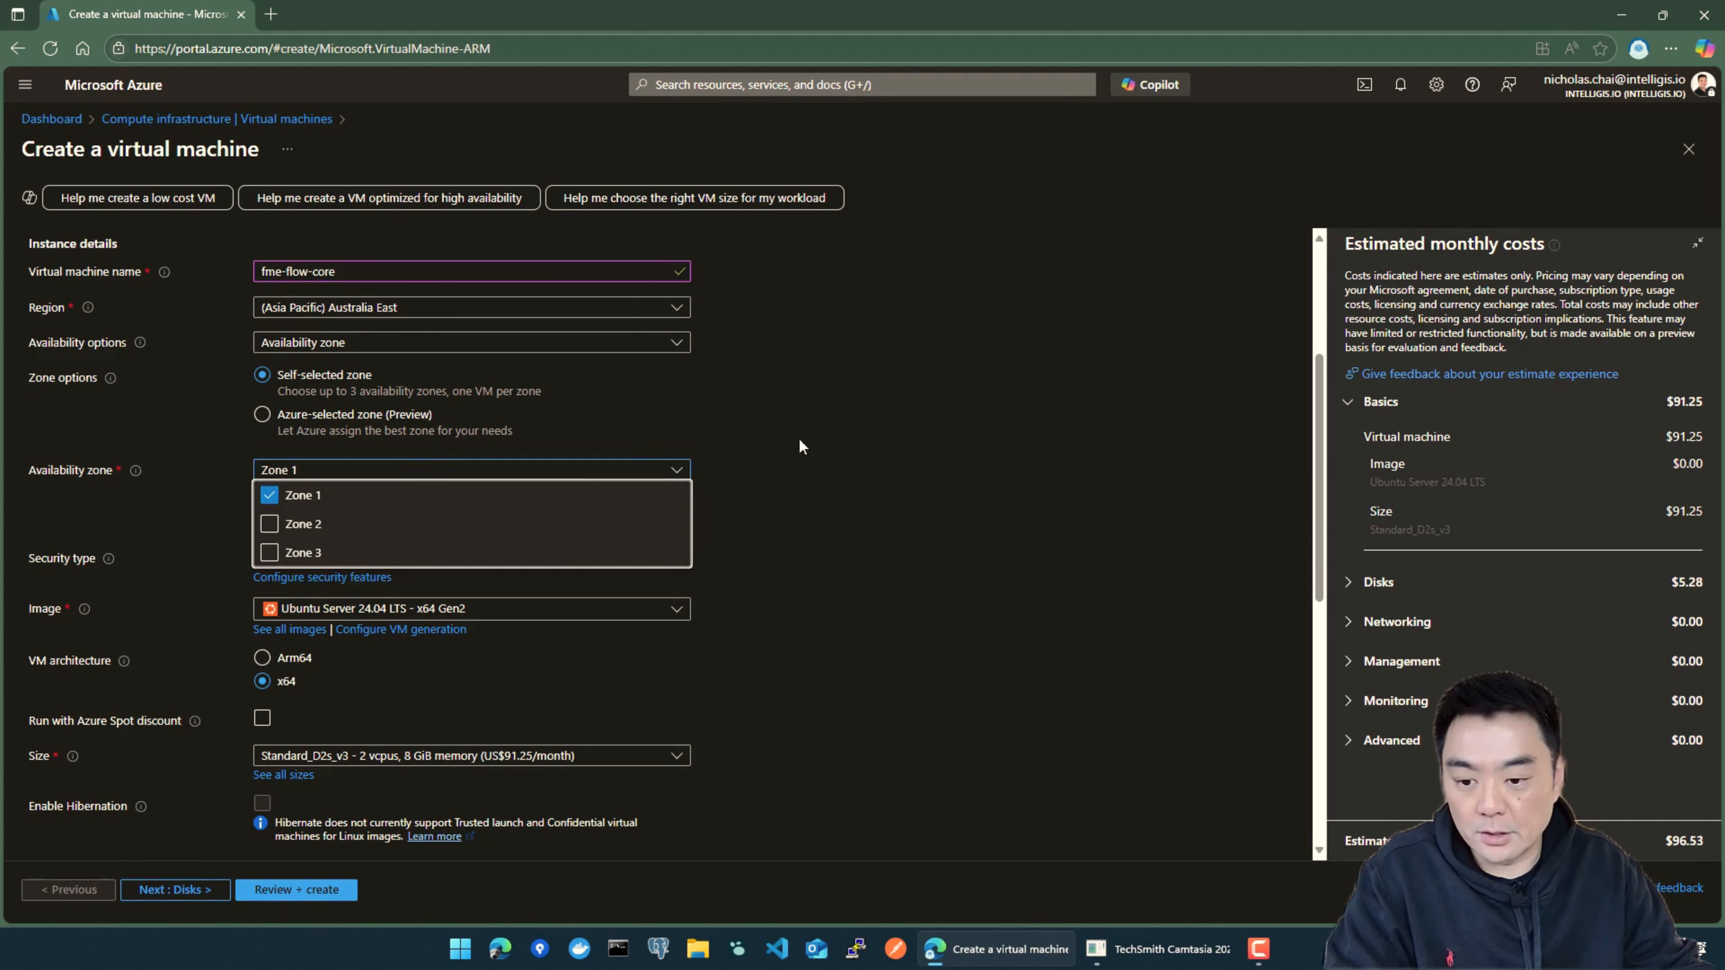
pyautogui.click(698, 460)
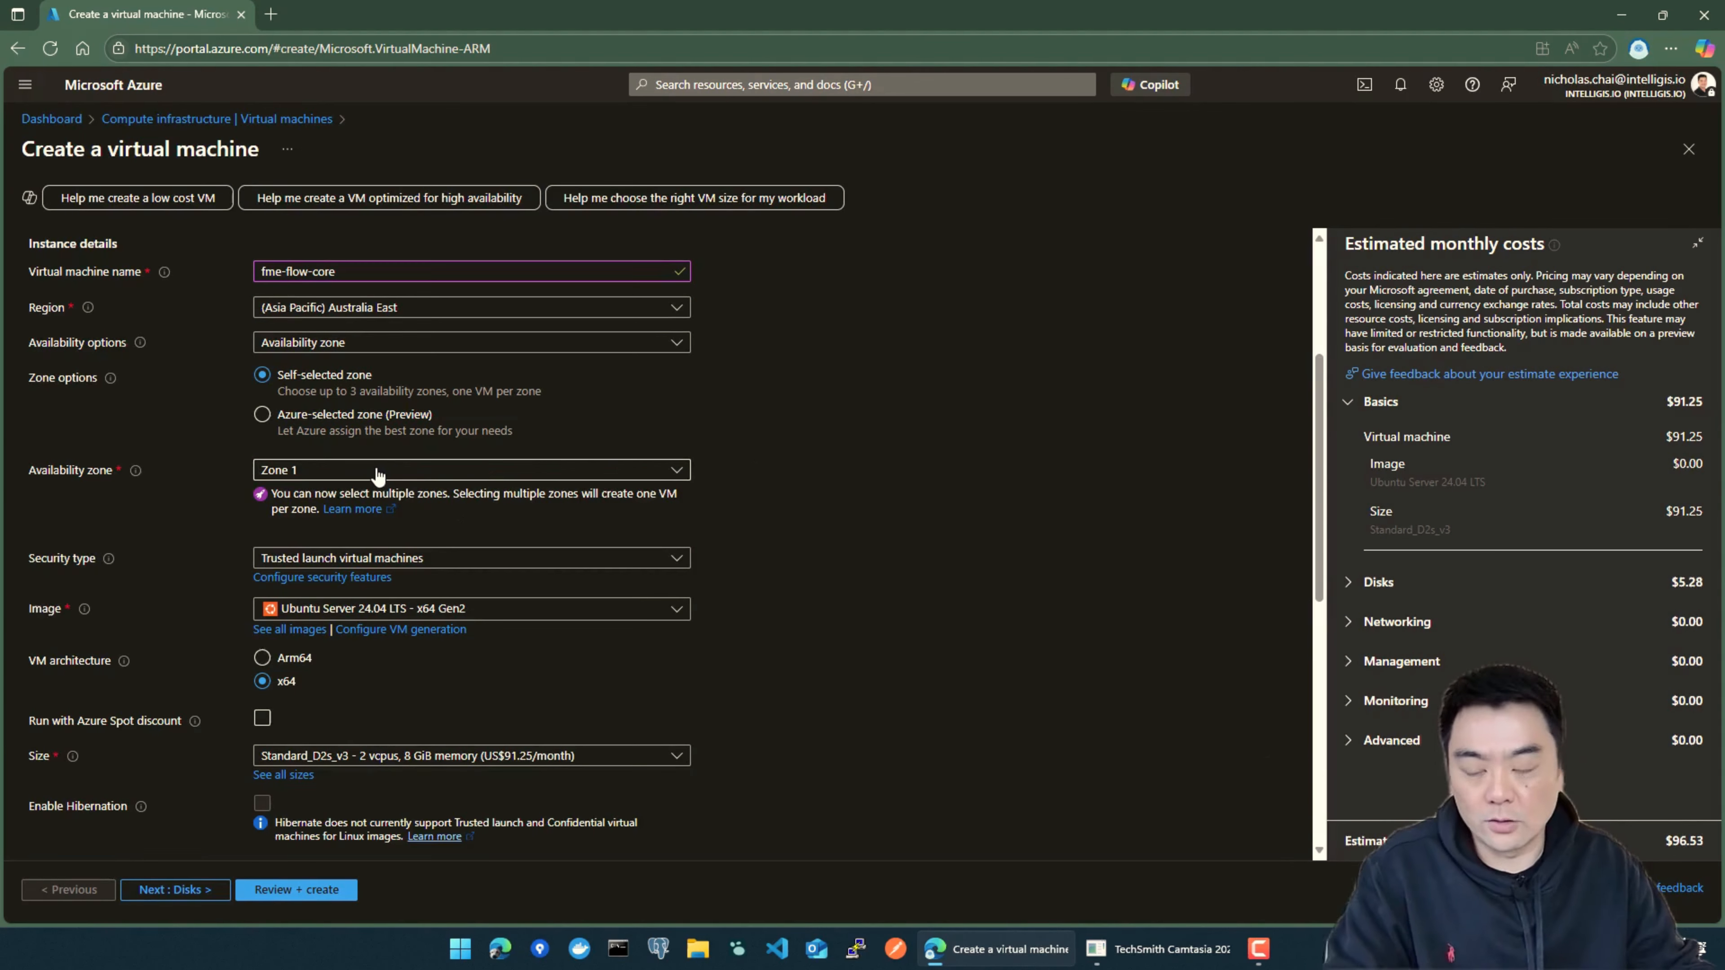
pyautogui.scroll(-1, 531, 539)
pyautogui.scroll(-1, 531, 538)
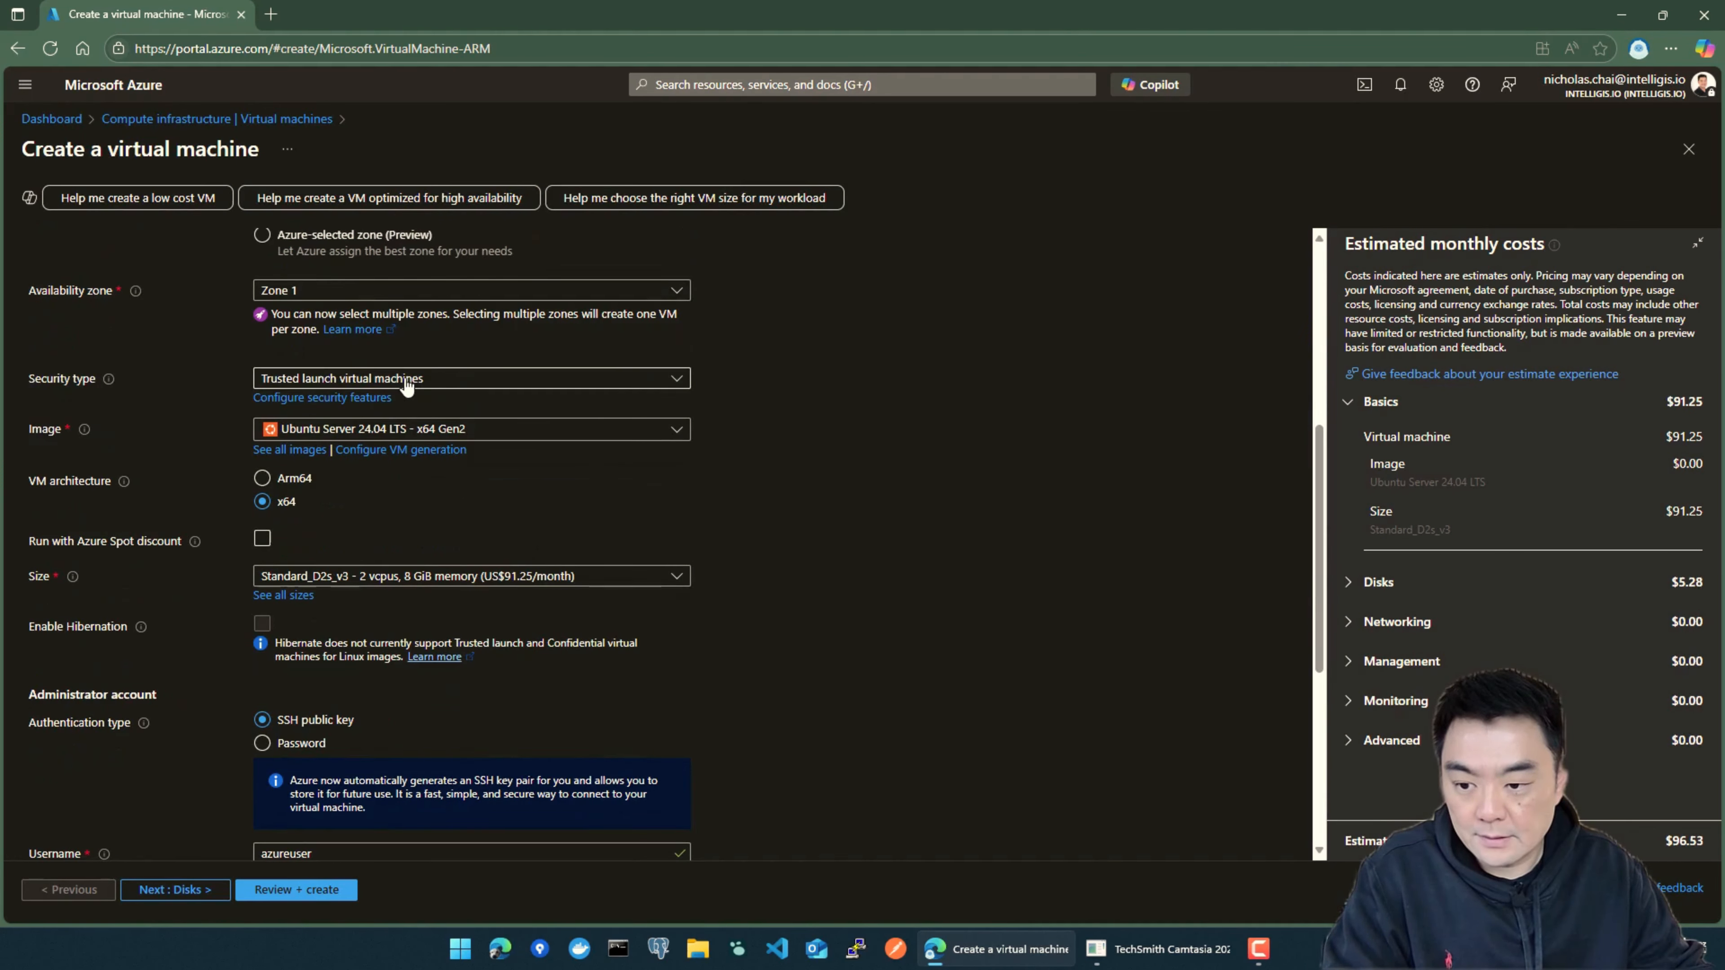
pyautogui.click(380, 382)
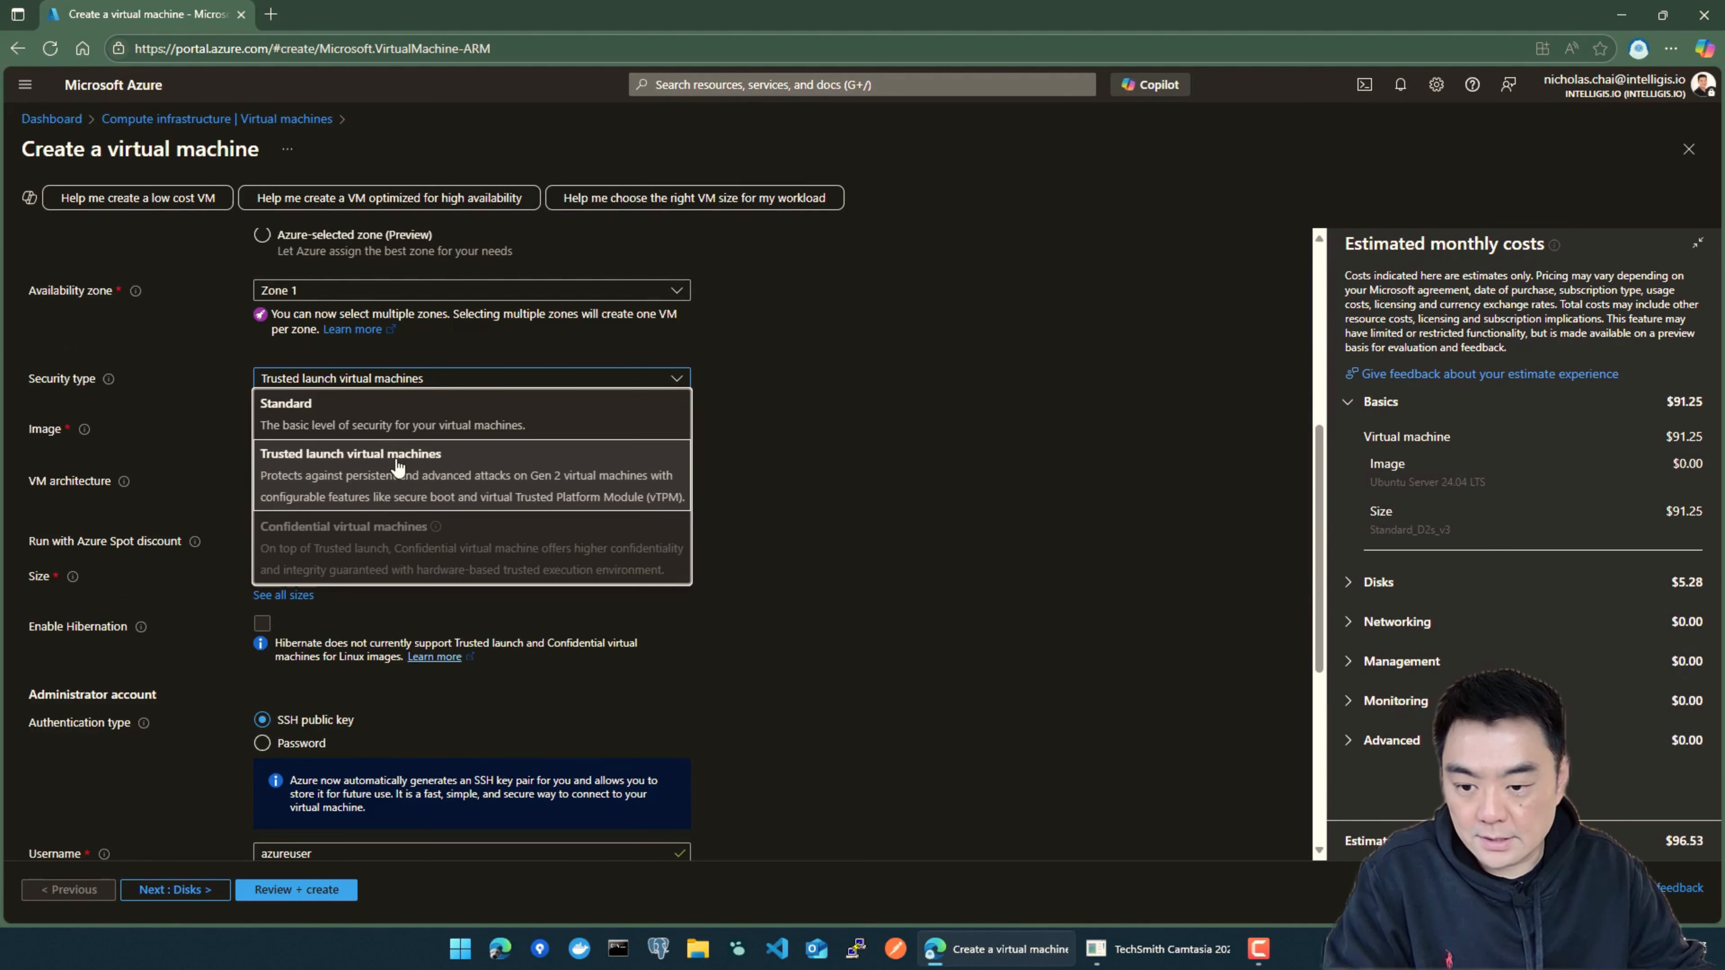
pyautogui.click(498, 496)
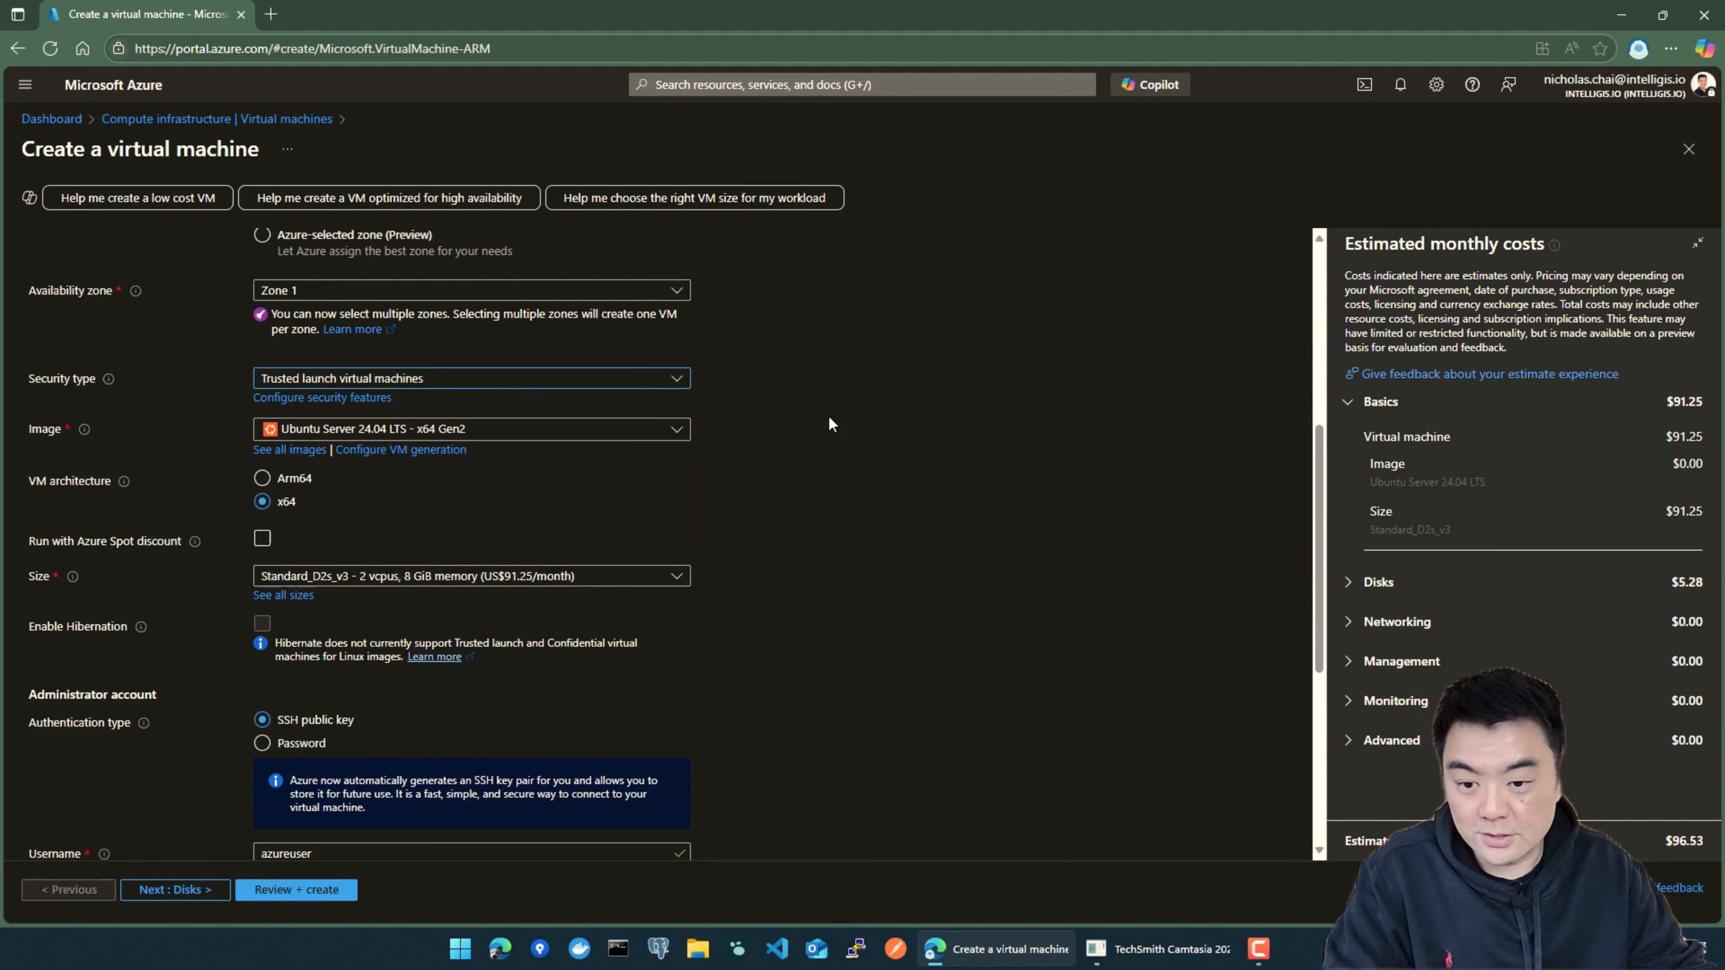
# Set the virtual machine's image to Windows Server 2025 Datacenter: Azure Edition - x64 Gen2
pyautogui.click(544, 441)
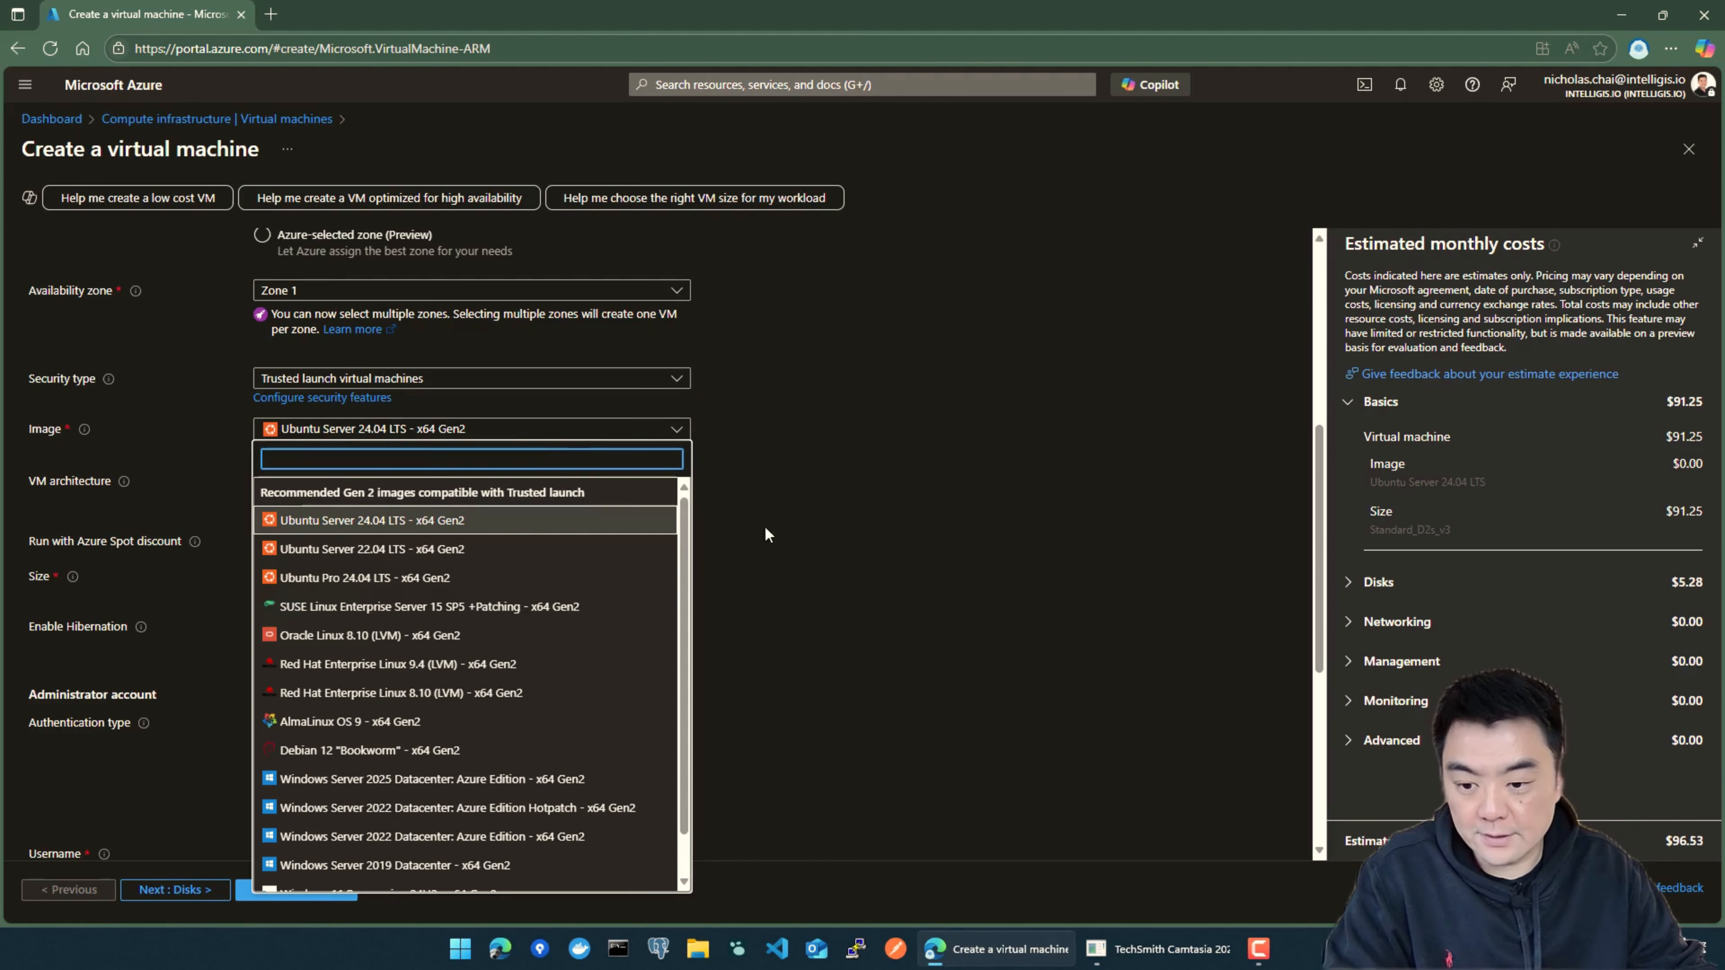
pyautogui.scroll(-1, 576, 574)
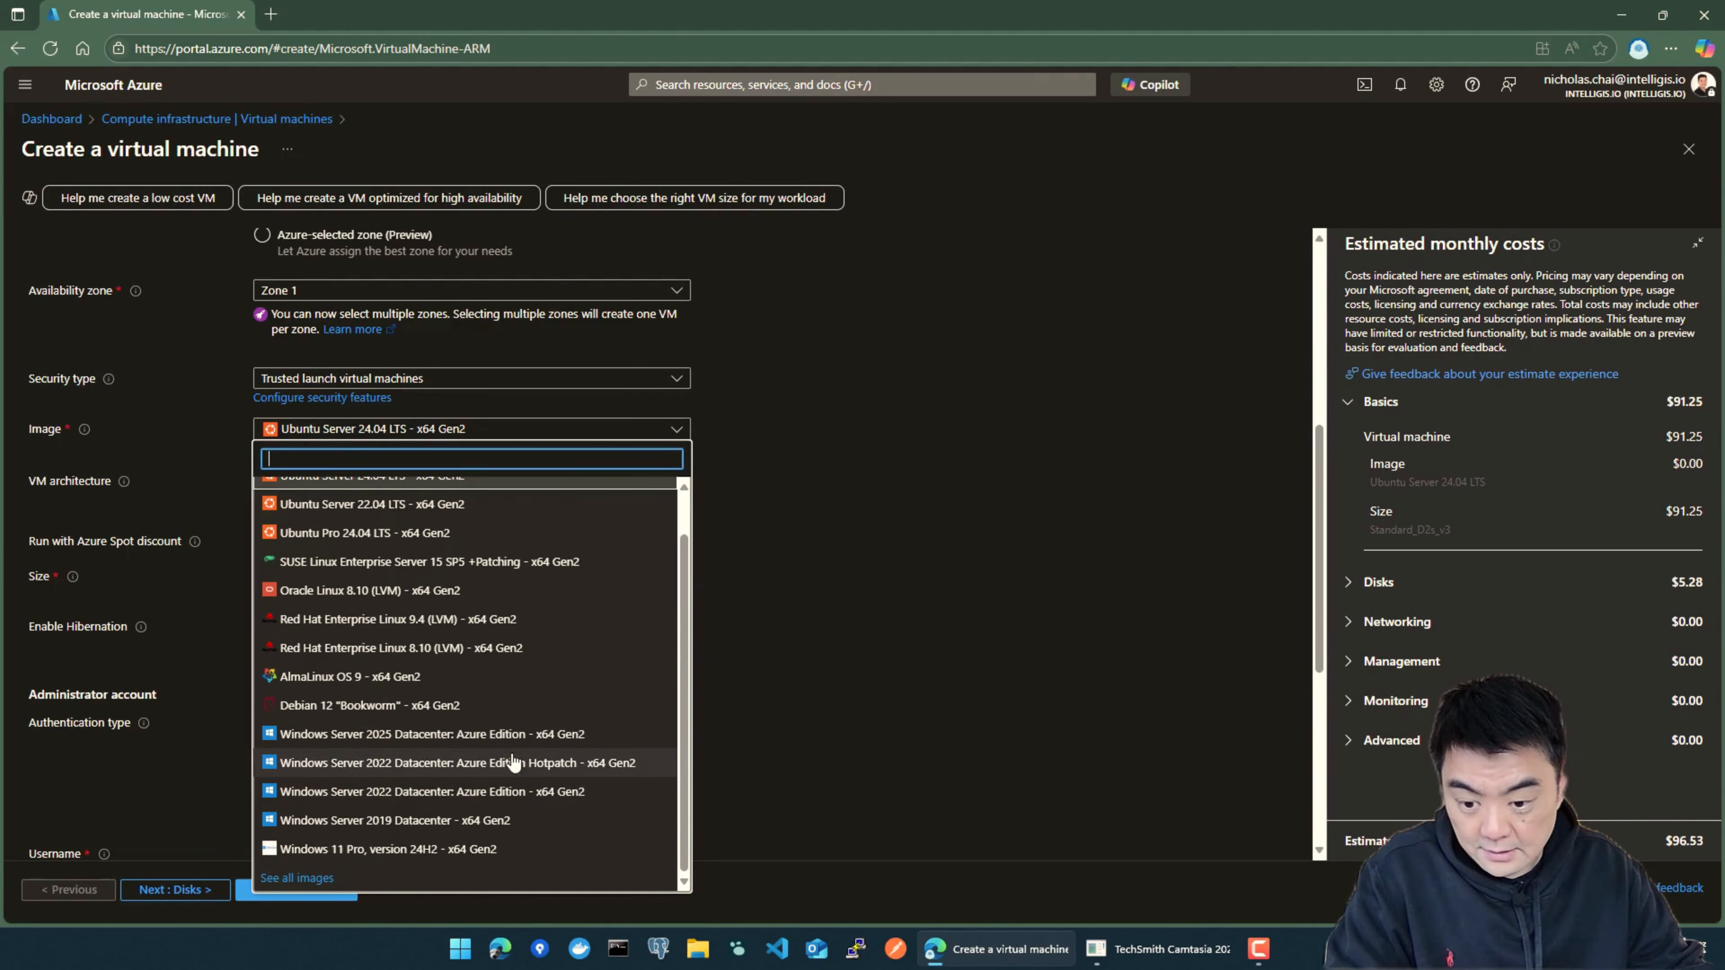
pyautogui.click(512, 734)
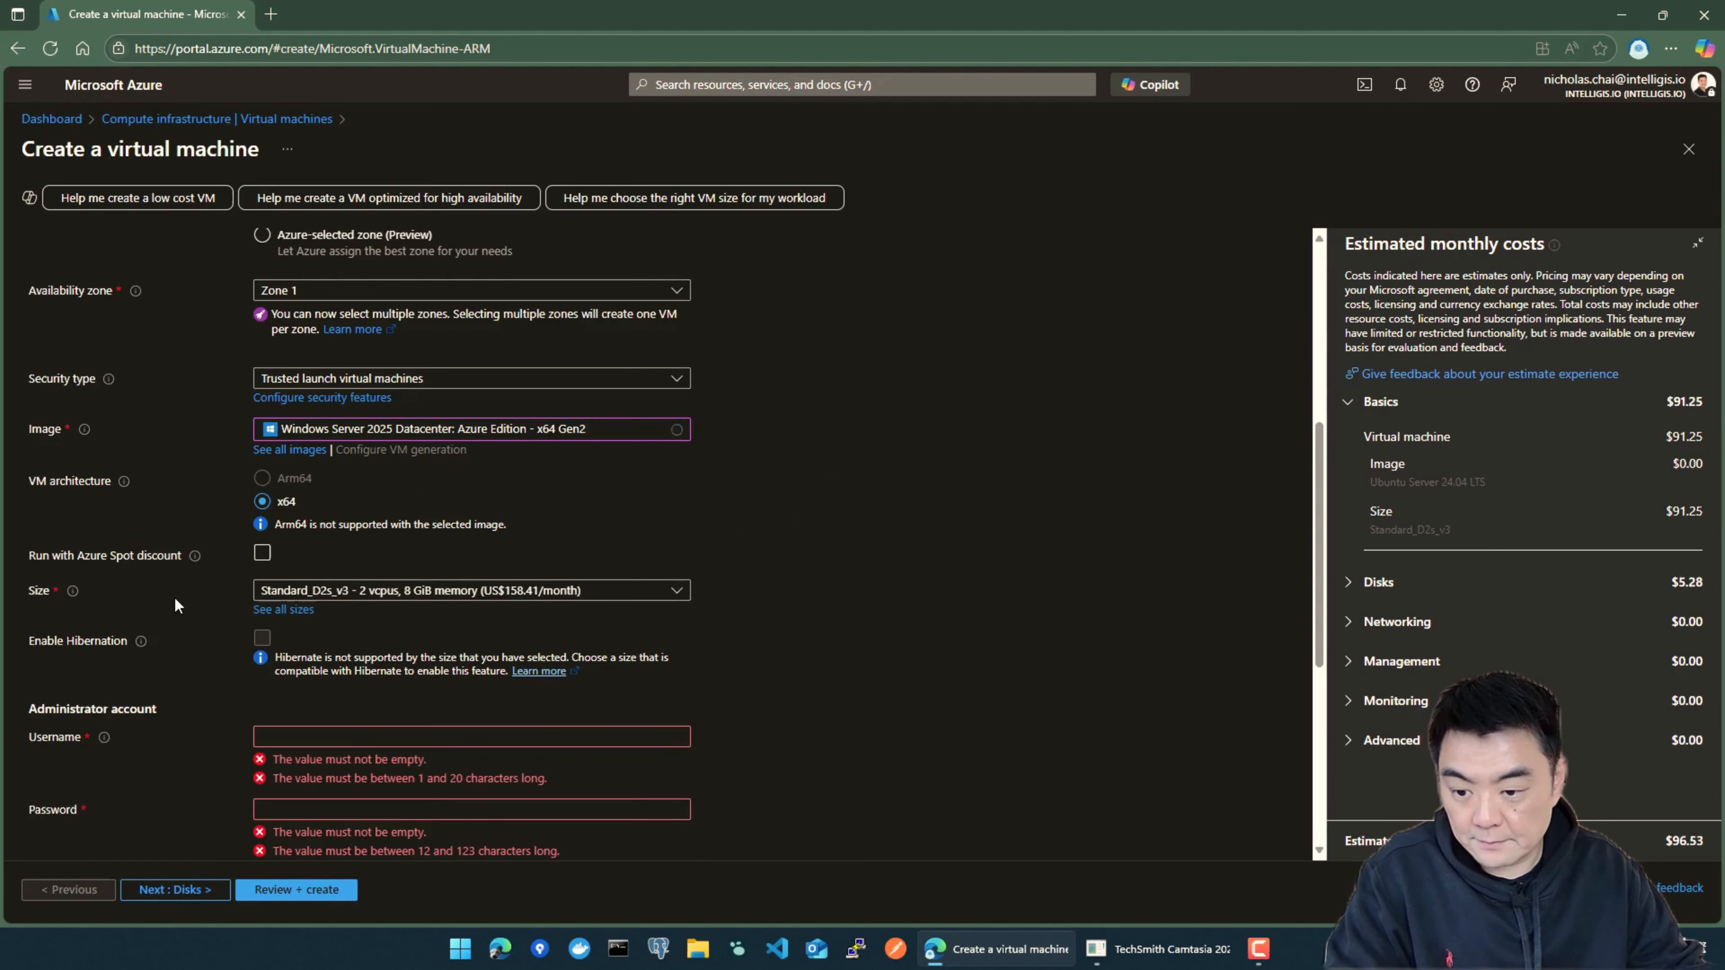
# Set the virtual machine's size to Standard_D4s_v3 with 4 vcpus and 16 GiB memory, leaving the Azure Spot discount off
pyautogui.scroll(-2, 214, 469)
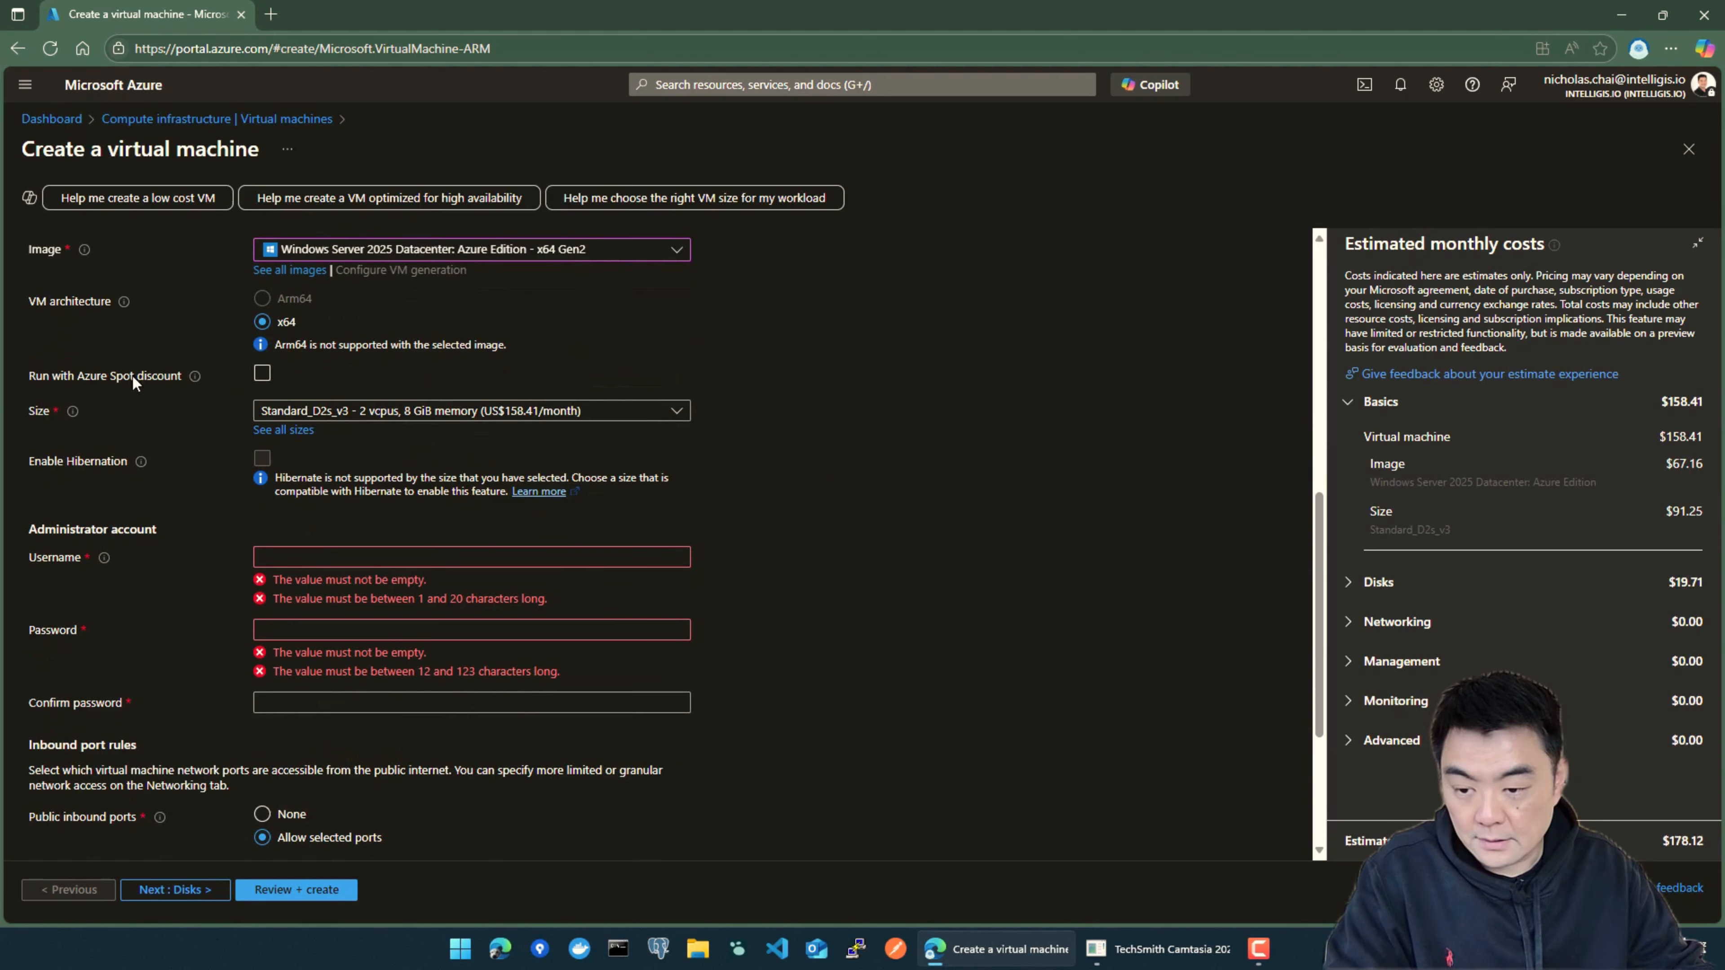
pyautogui.moveTo(201, 382)
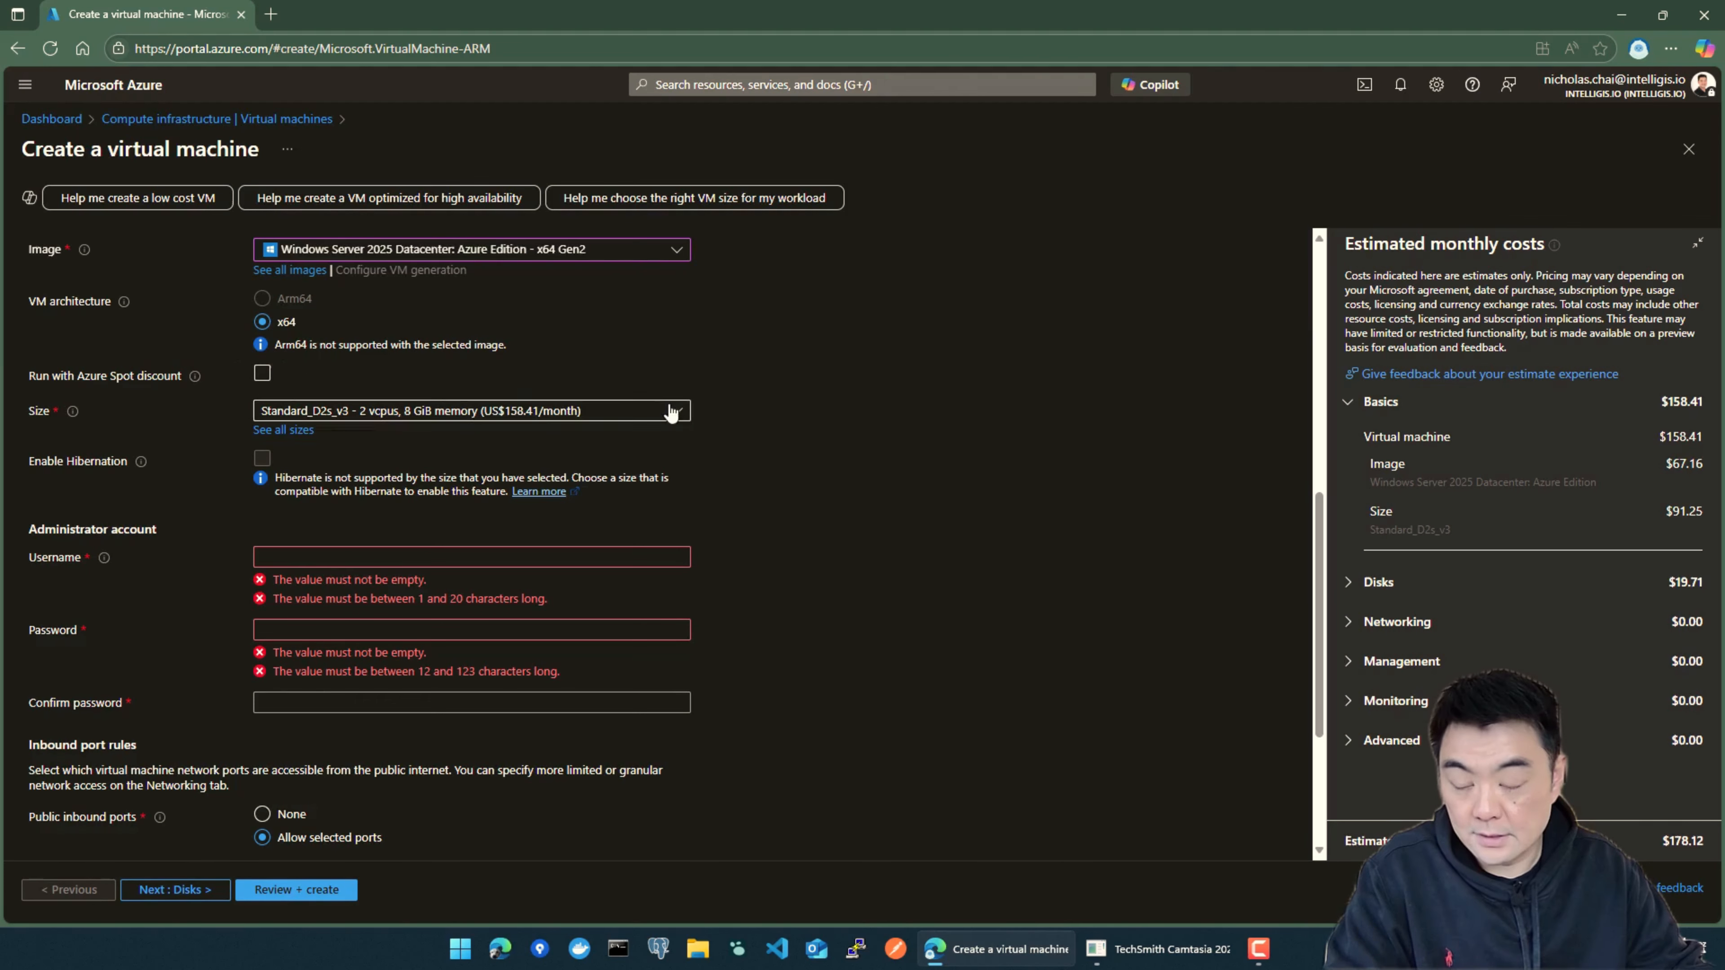
pyautogui.click(263, 374)
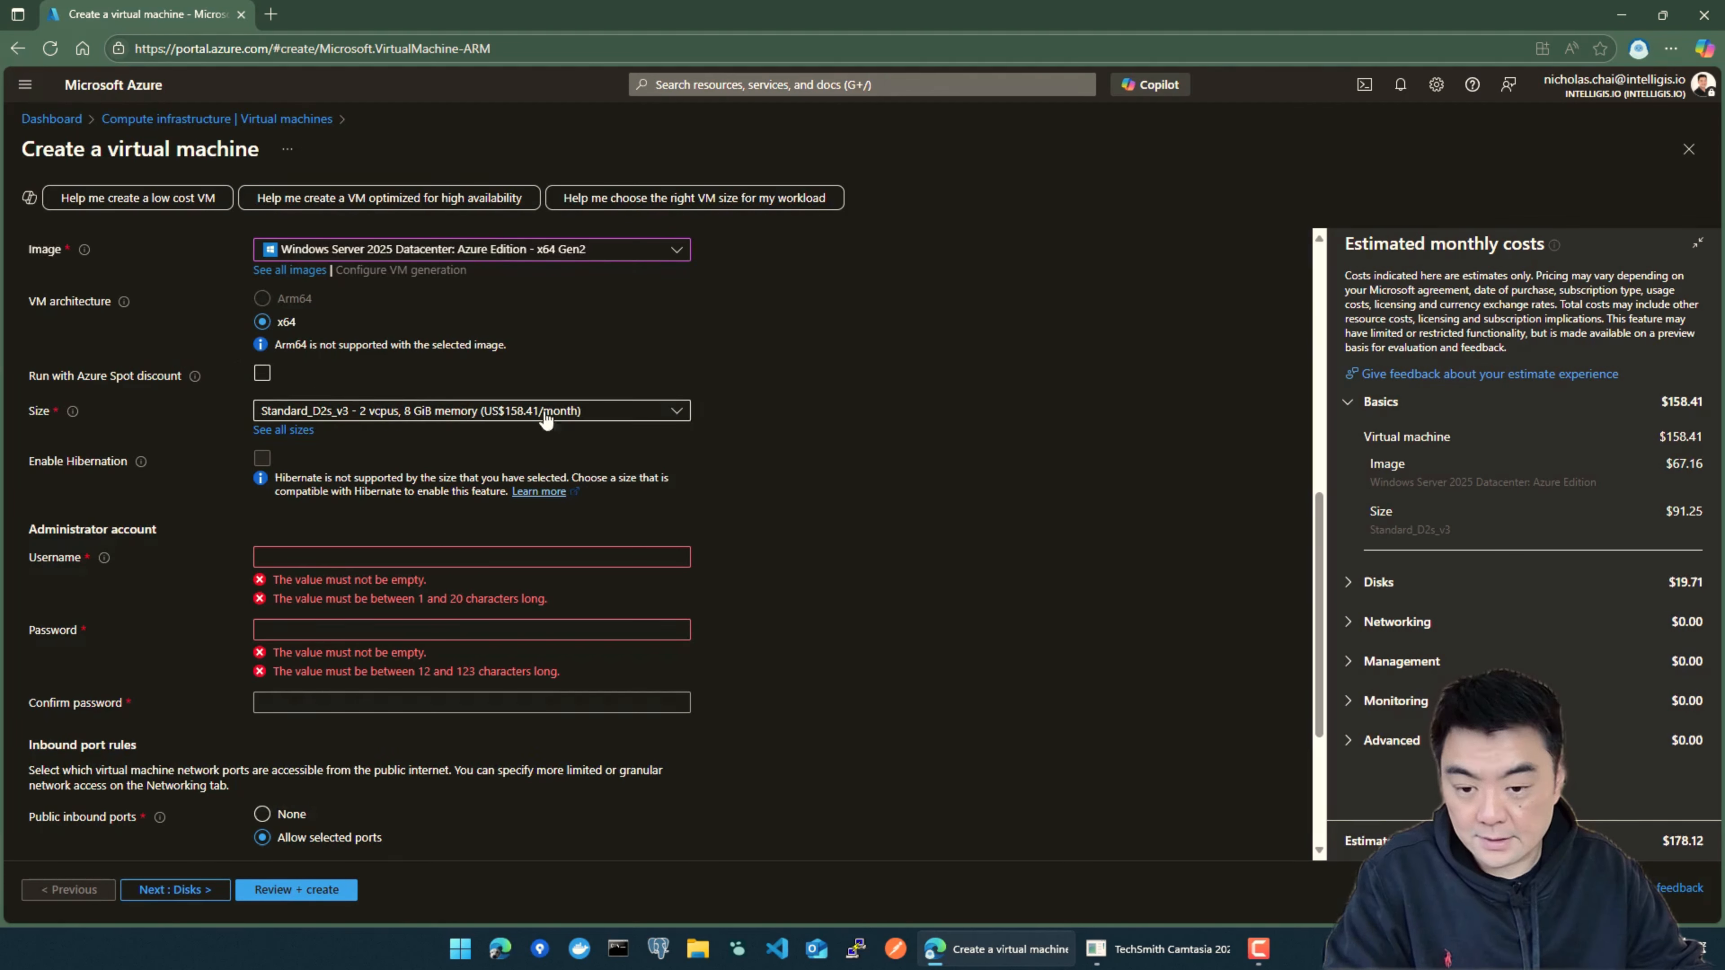
pyautogui.click(642, 416)
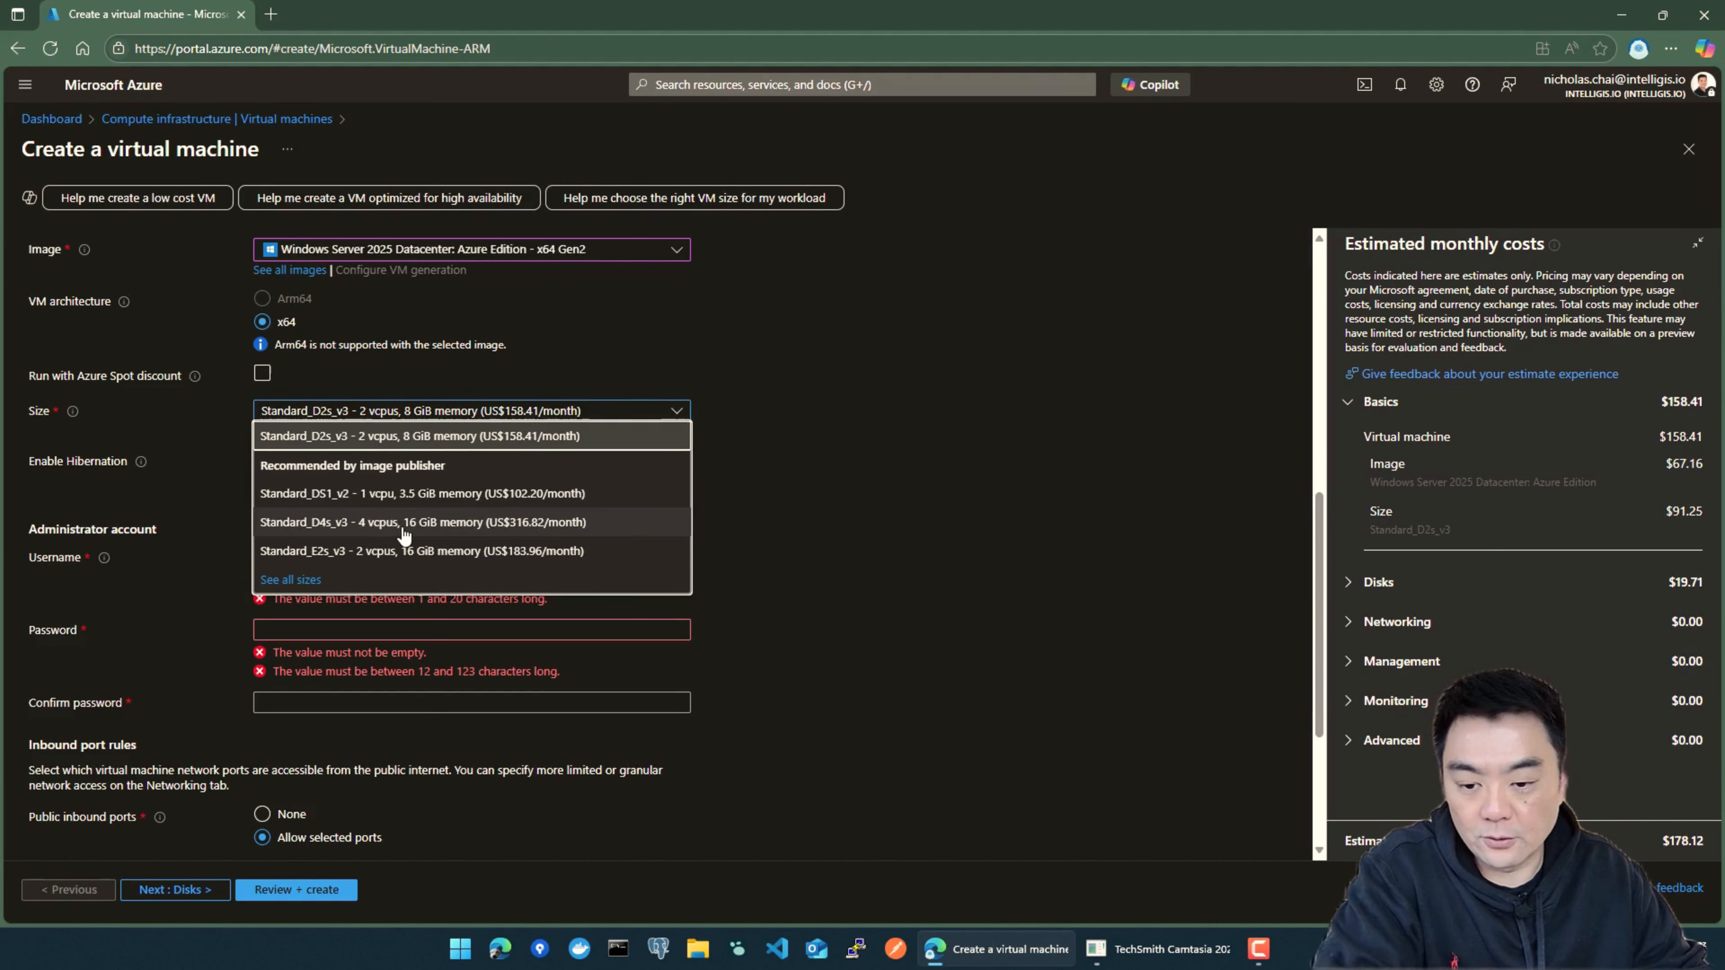
pyautogui.click(493, 524)
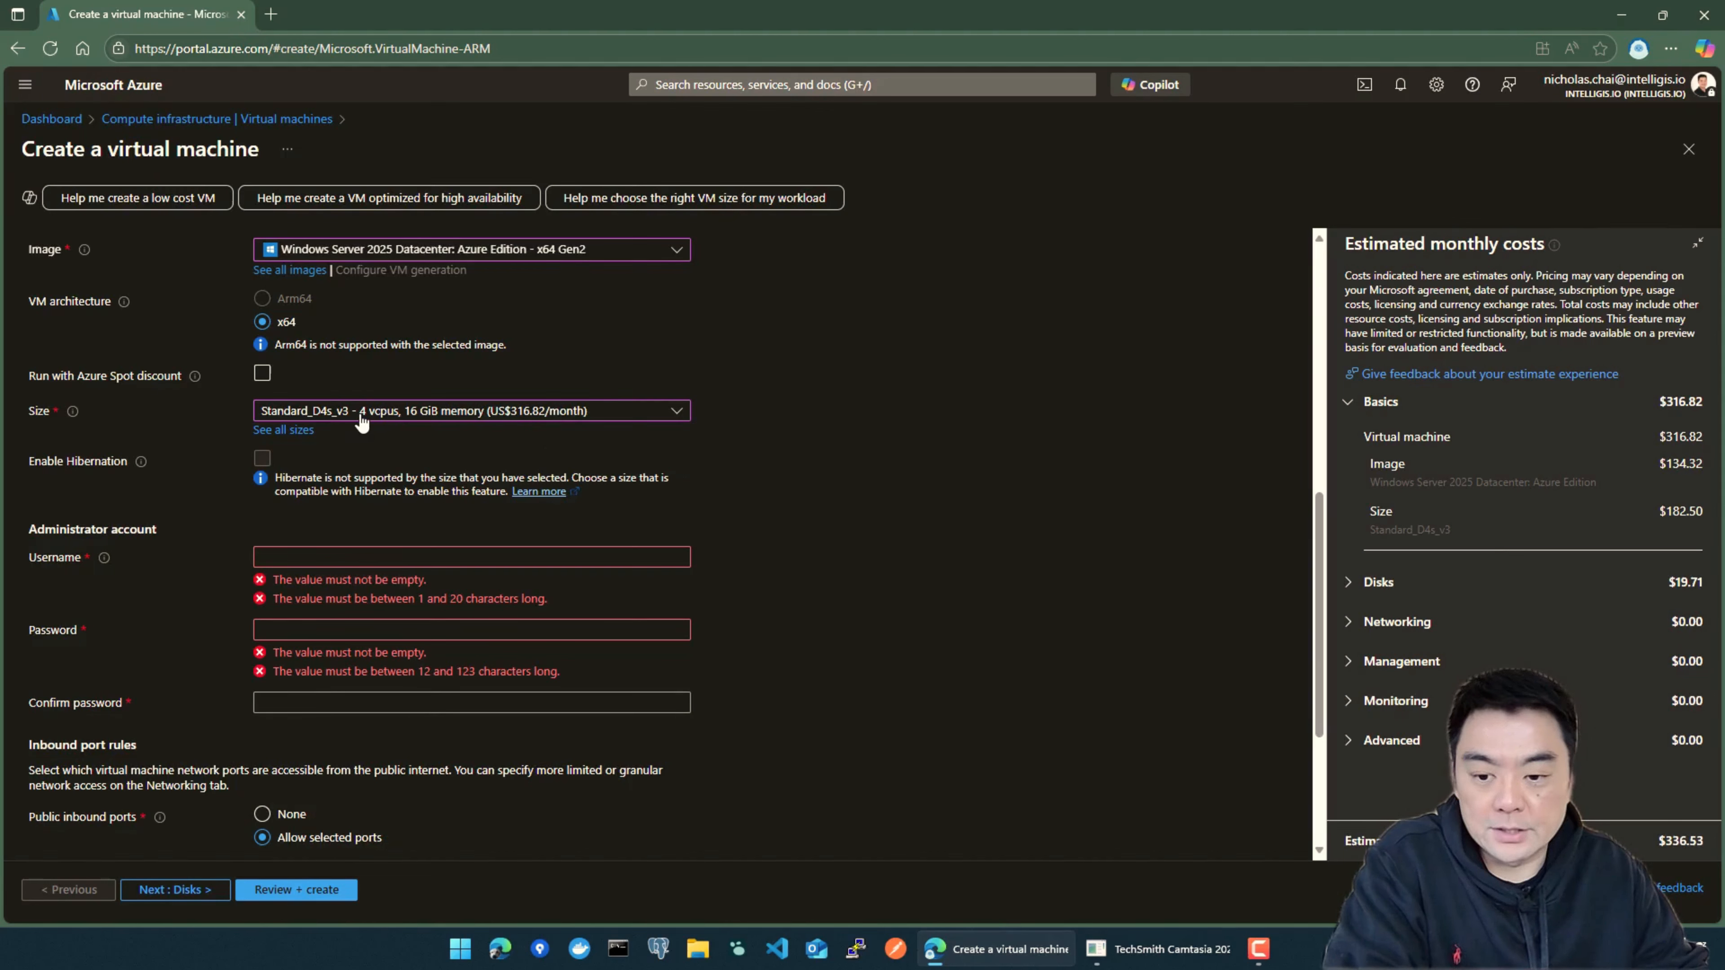
pyautogui.click(412, 420)
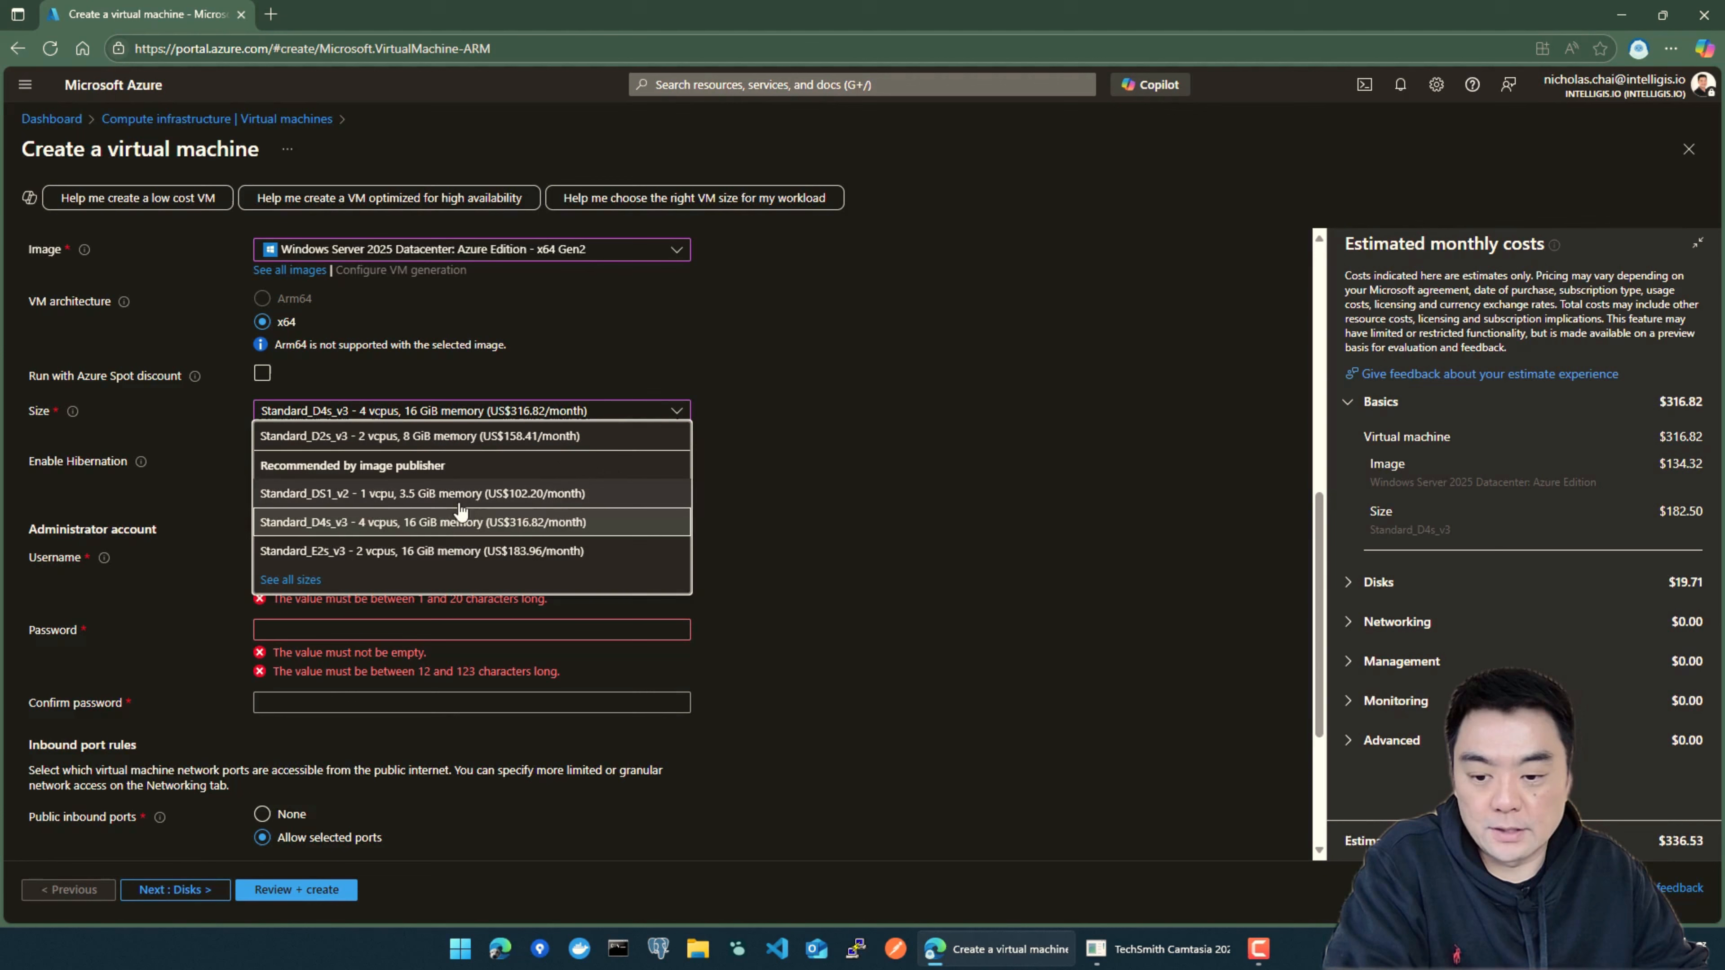
pyautogui.click(429, 524)
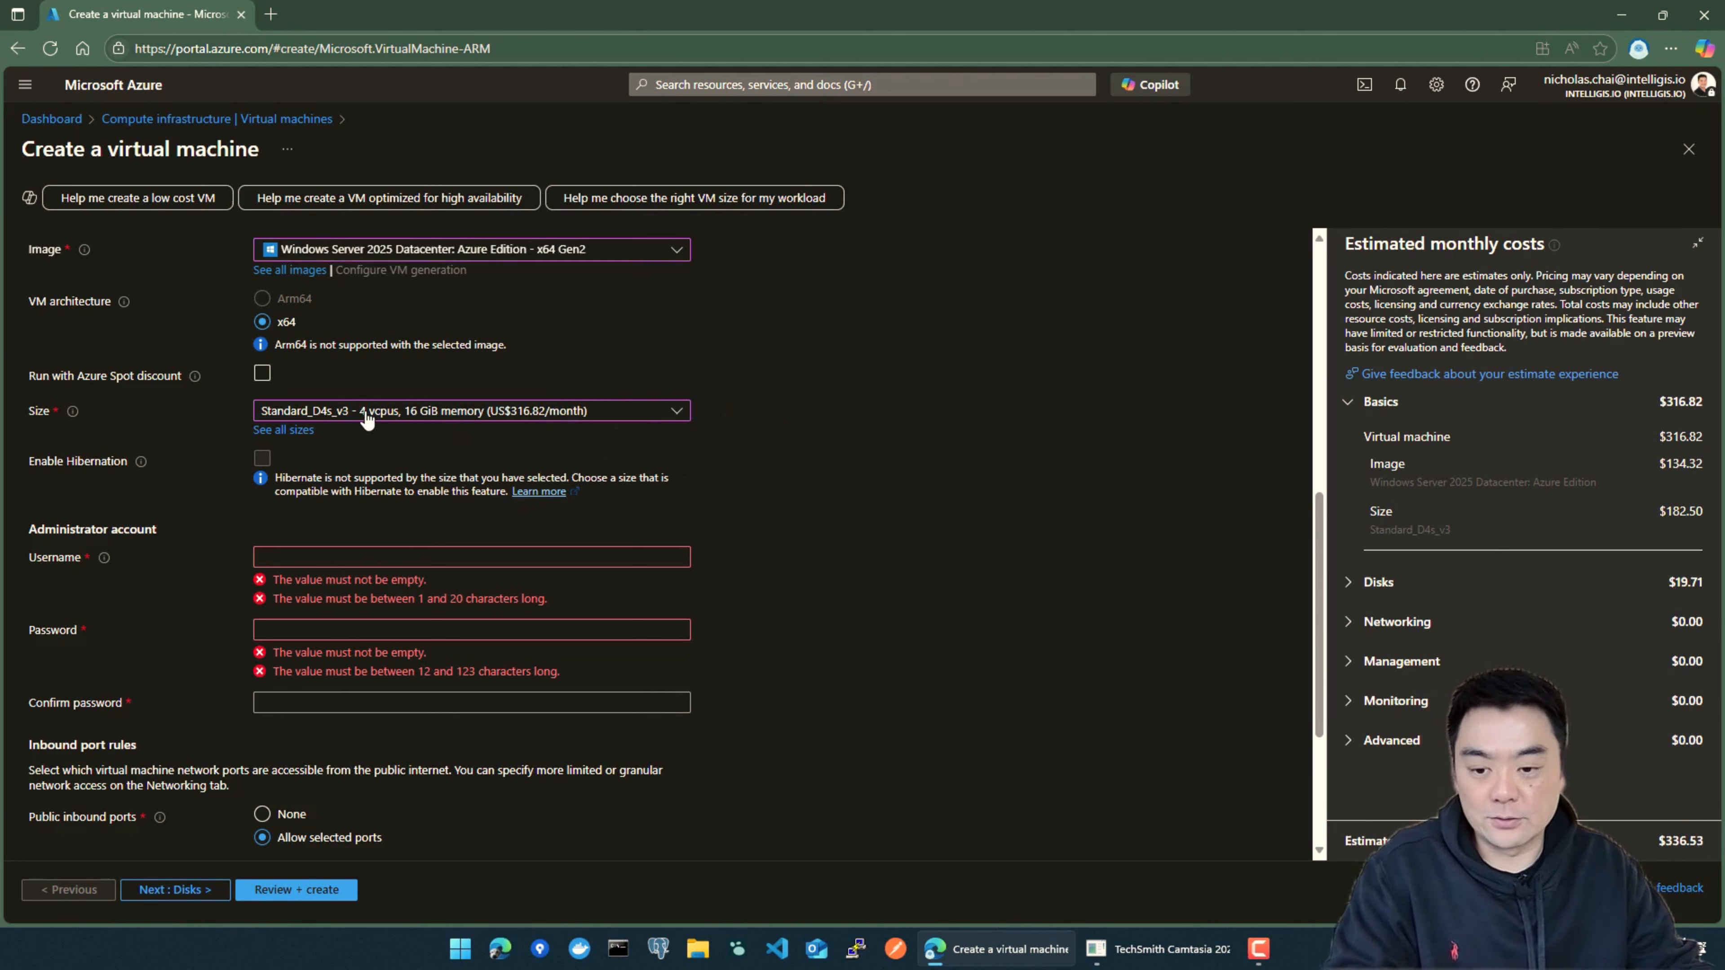
# Set the administrator username to fmeadmin, then enter and confirm the administrator account password
pyautogui.click(354, 555)
pyautogui.click(553, 591)
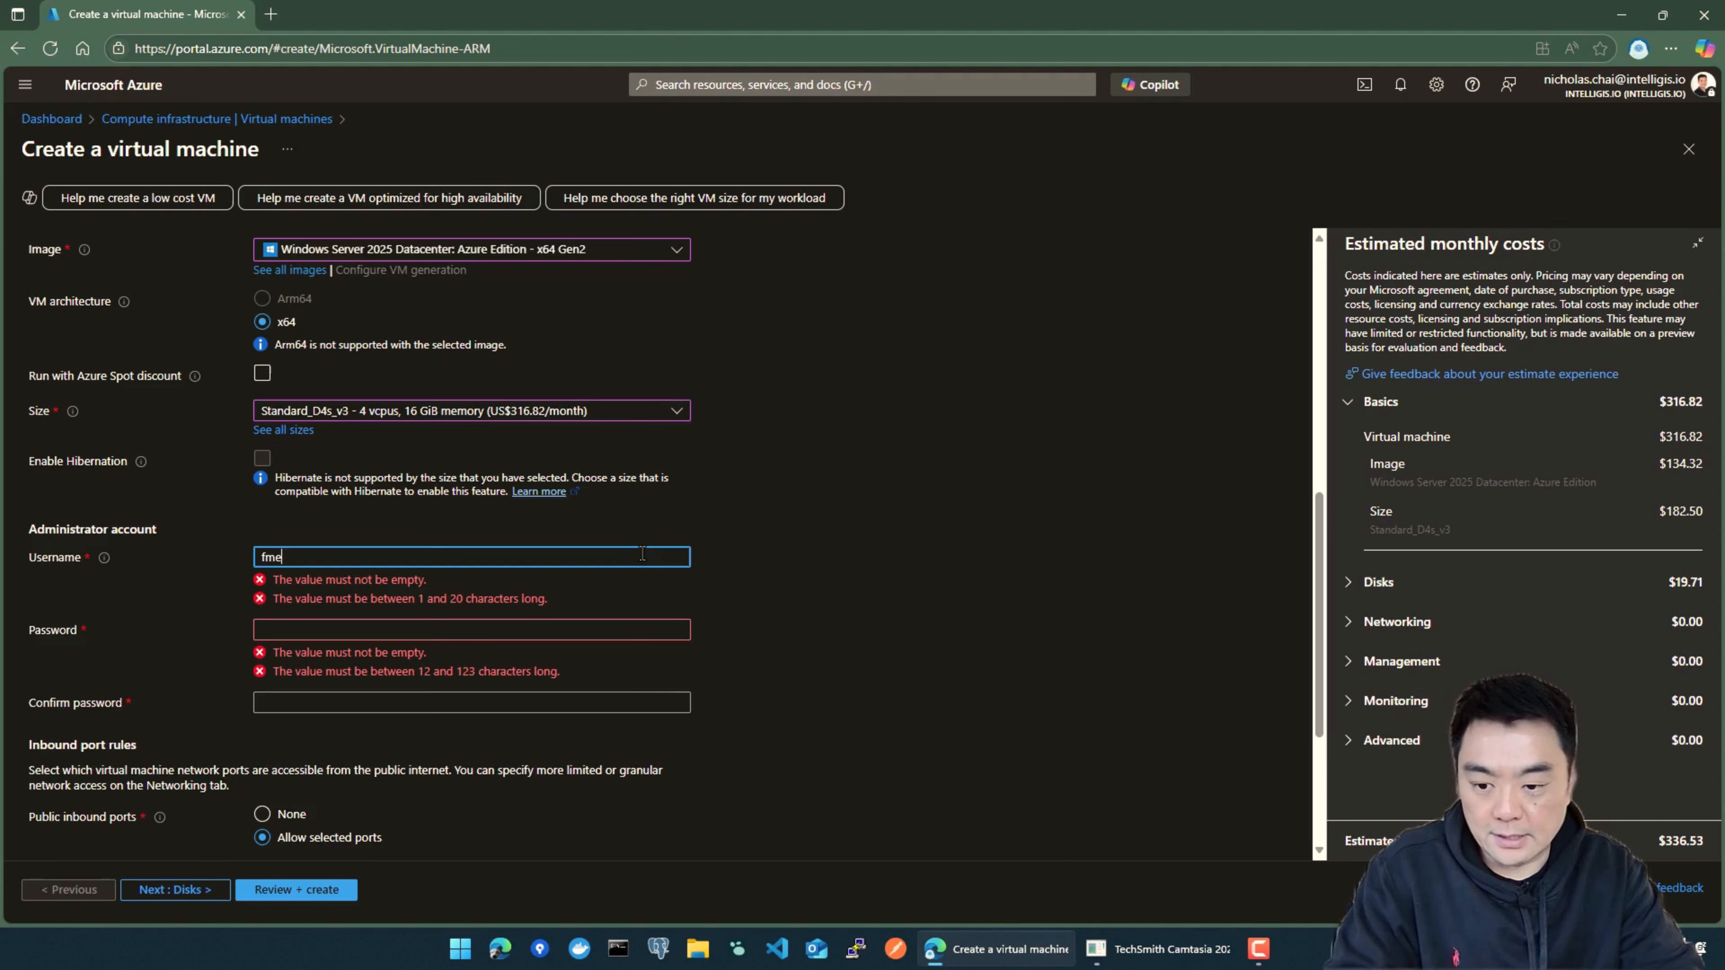
pyautogui.press('Tab')
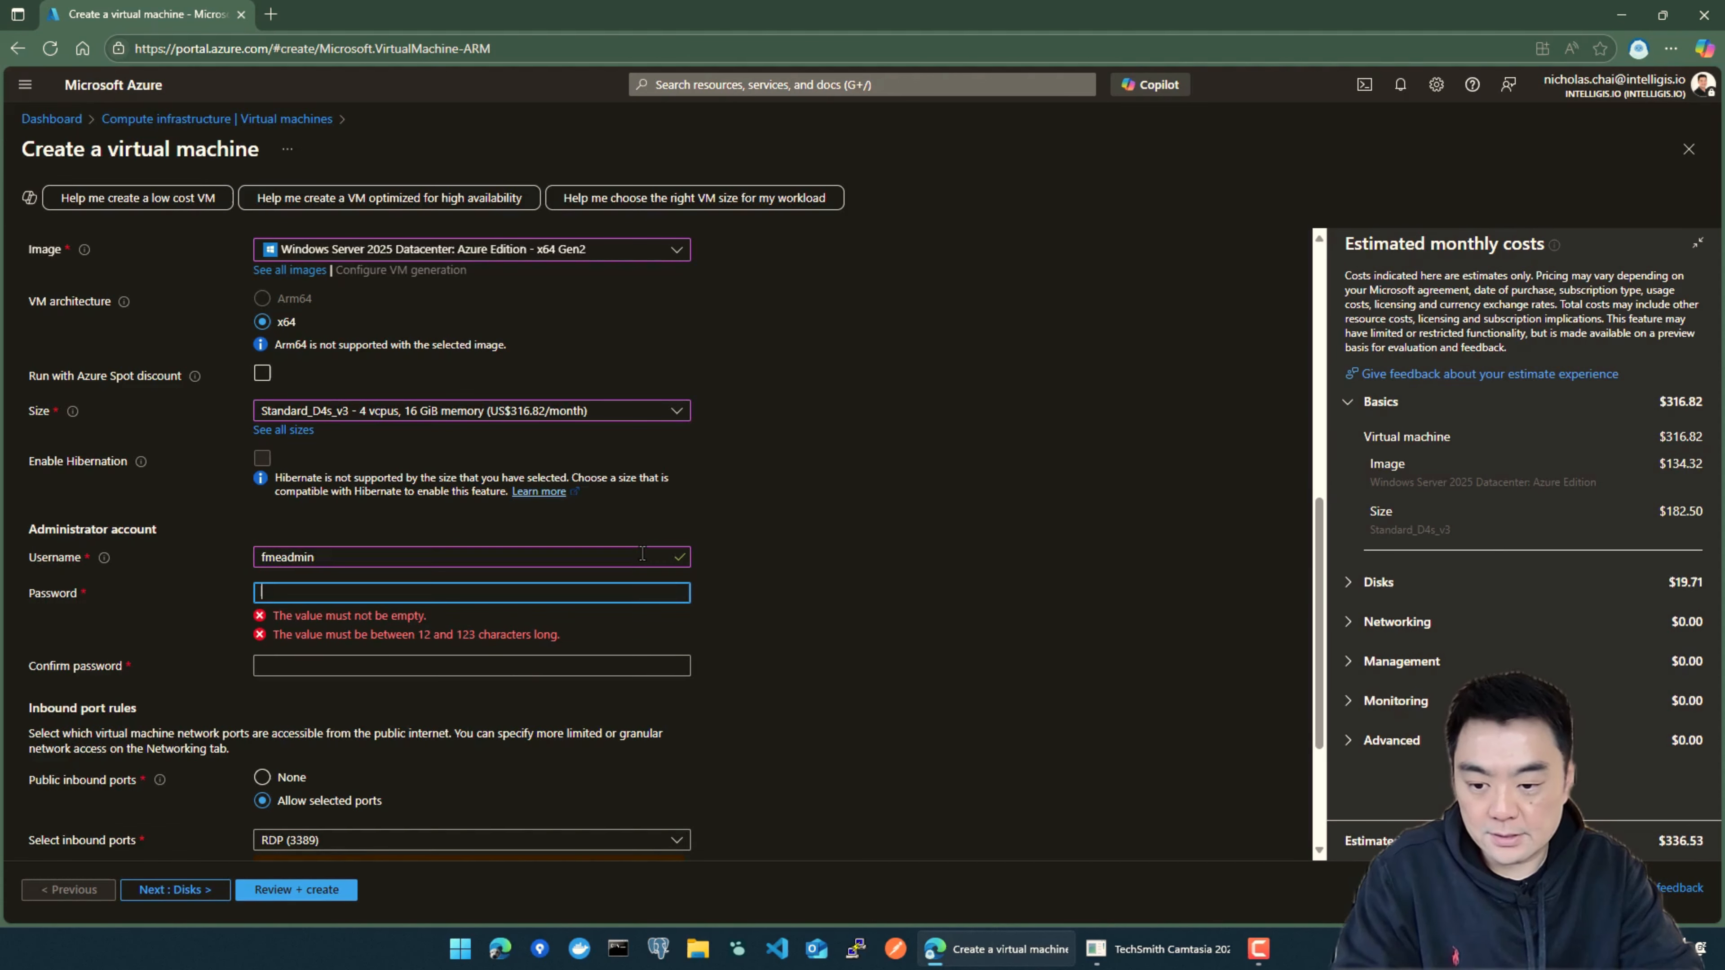
pyautogui.write('••••••••••••')
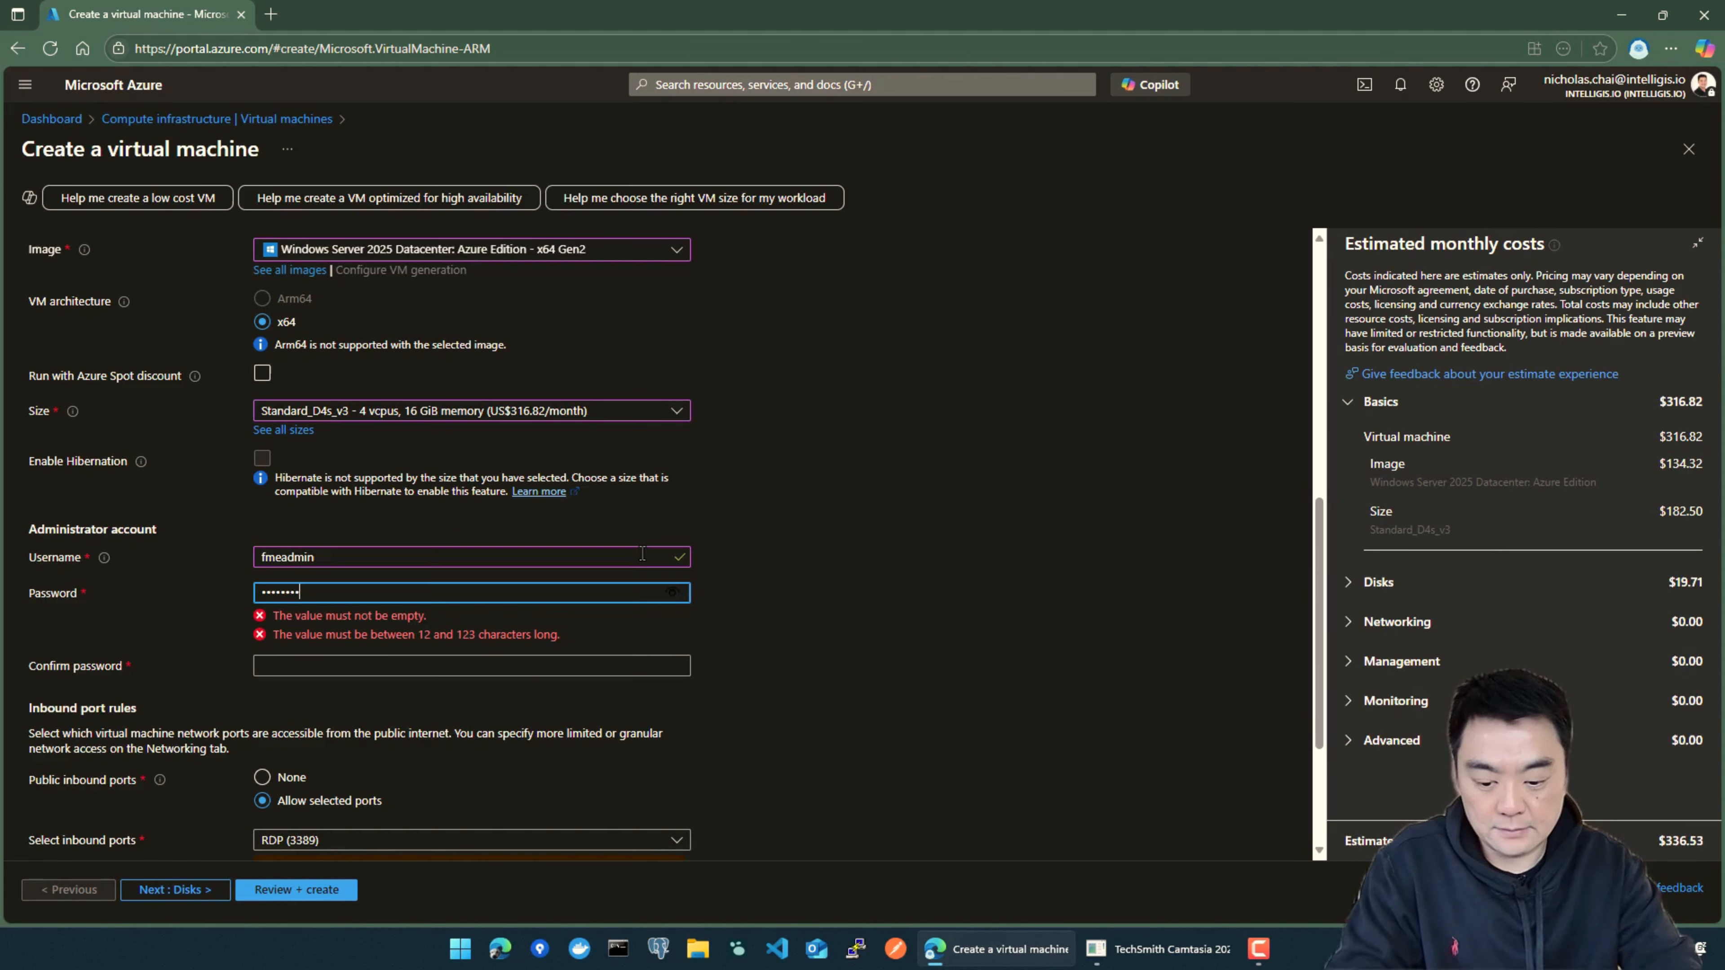
pyautogui.press('Tab')
pyautogui.write('••••••••')
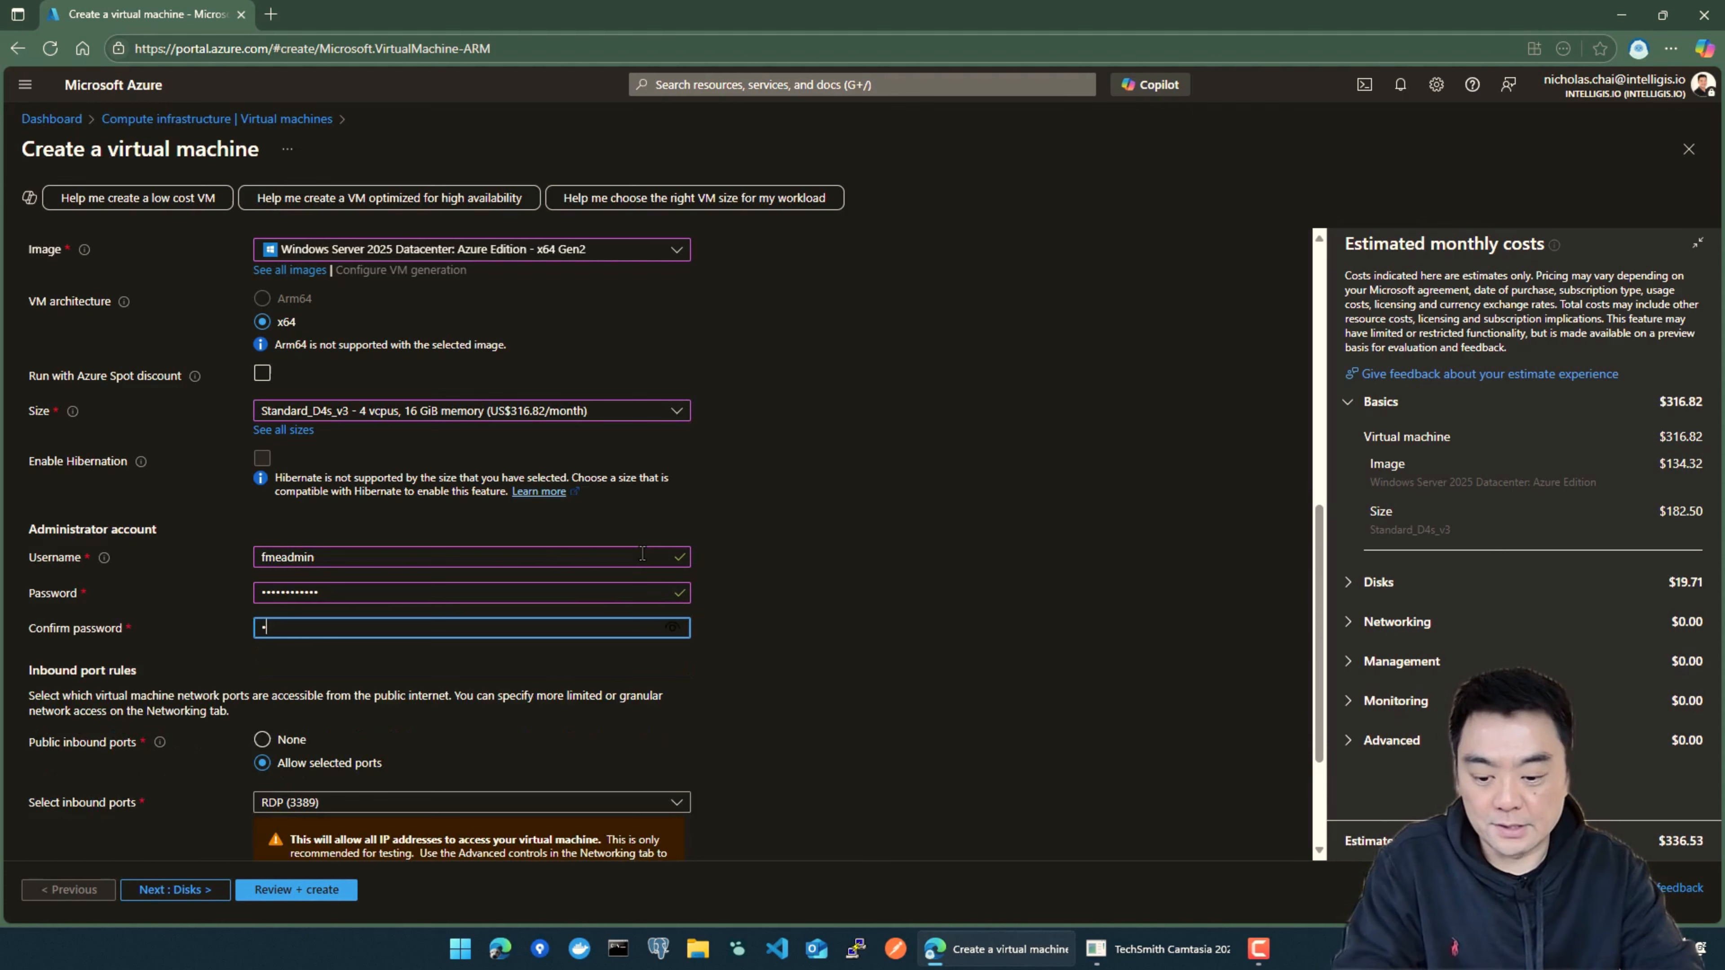
pyautogui.write('••')
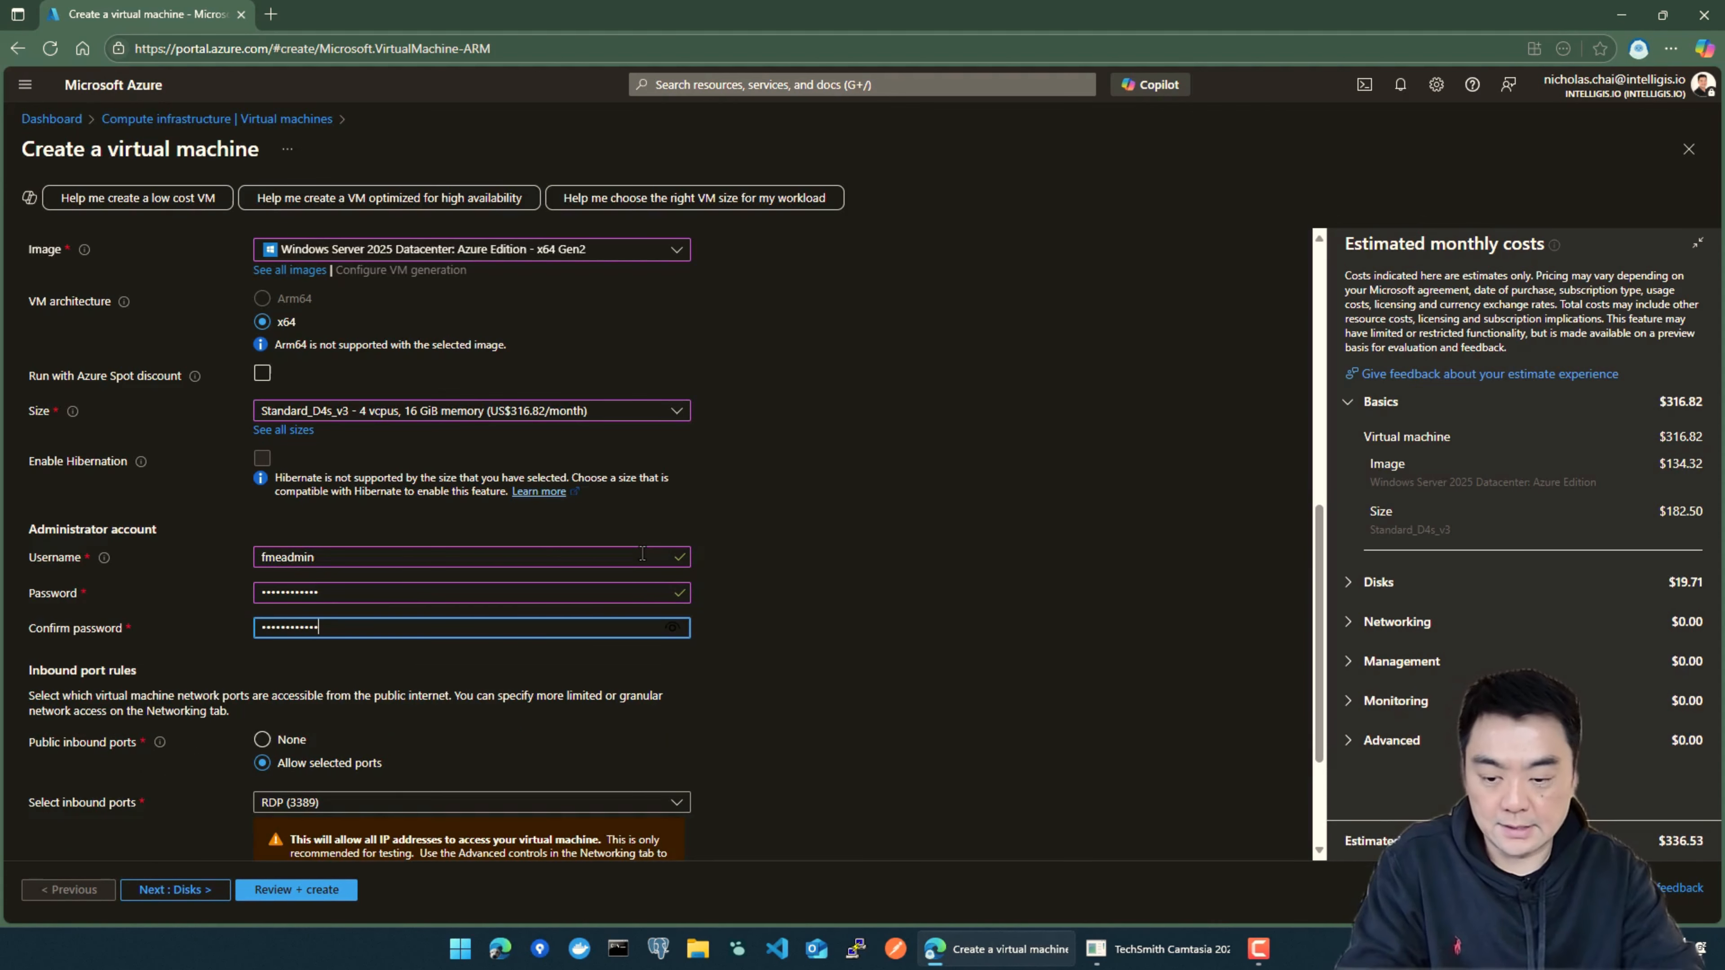
pyautogui.click(943, 493)
# Allow inbound ports HTTP (80) and HTTPS (443) alongside RDP (3389), and continue to the disk settings without saving the password in the browser
pyautogui.scroll(-3, 789, 640)
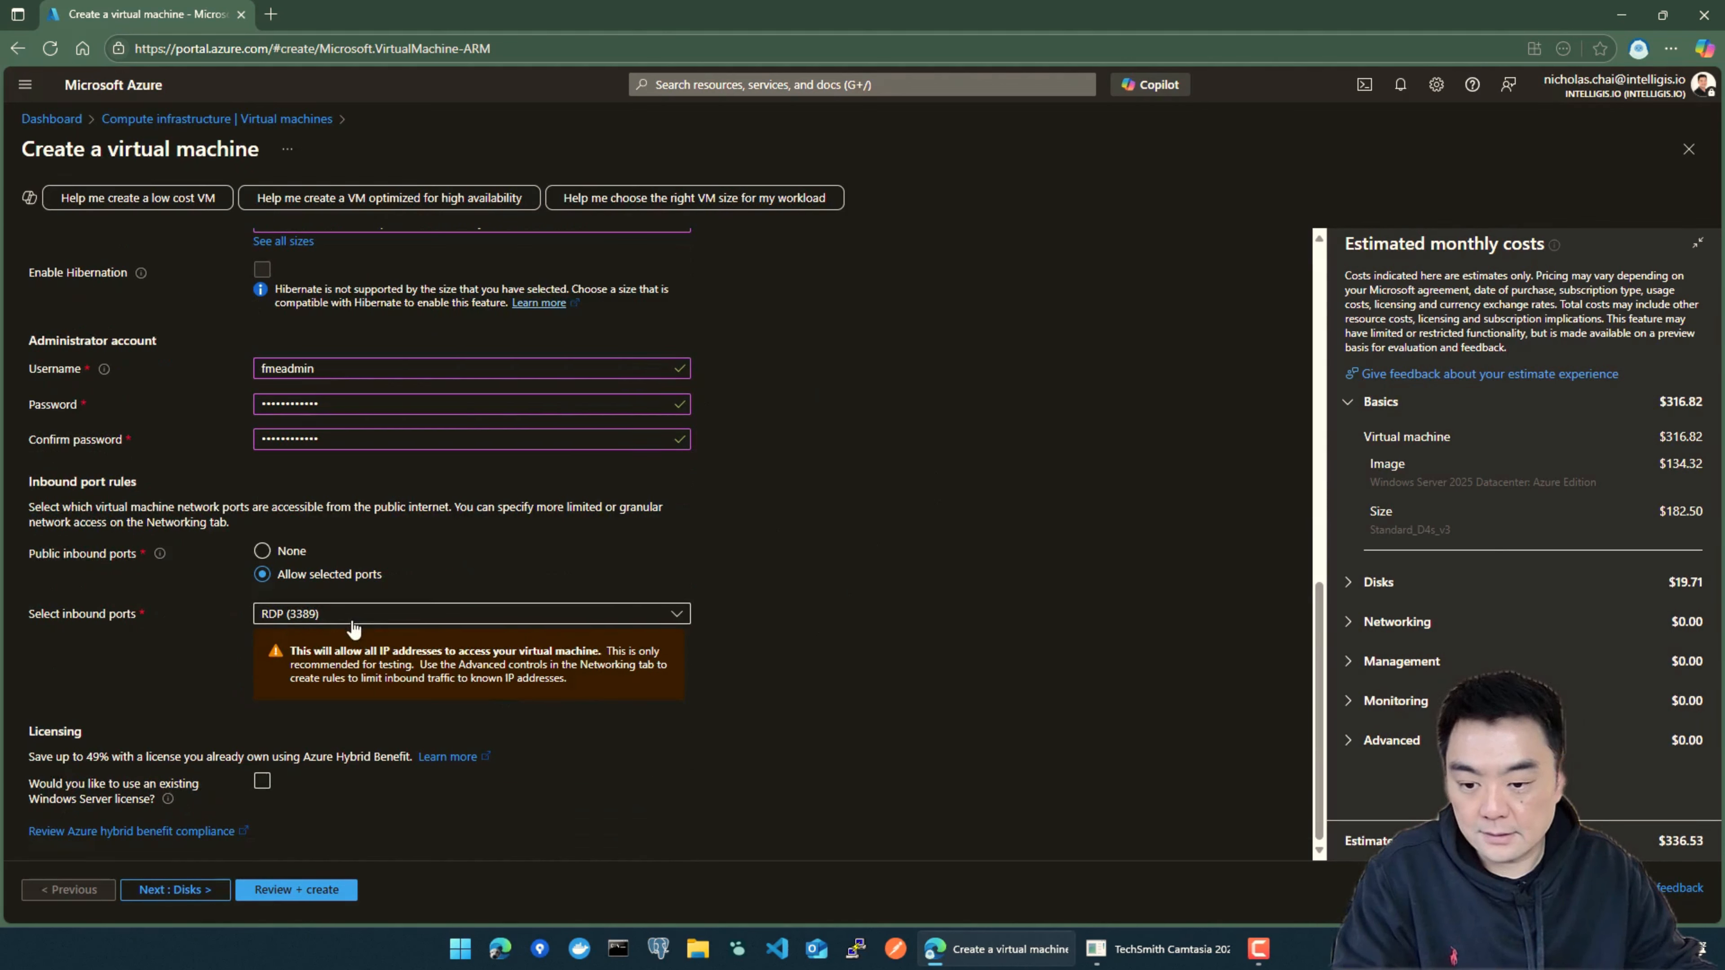
pyautogui.click(279, 620)
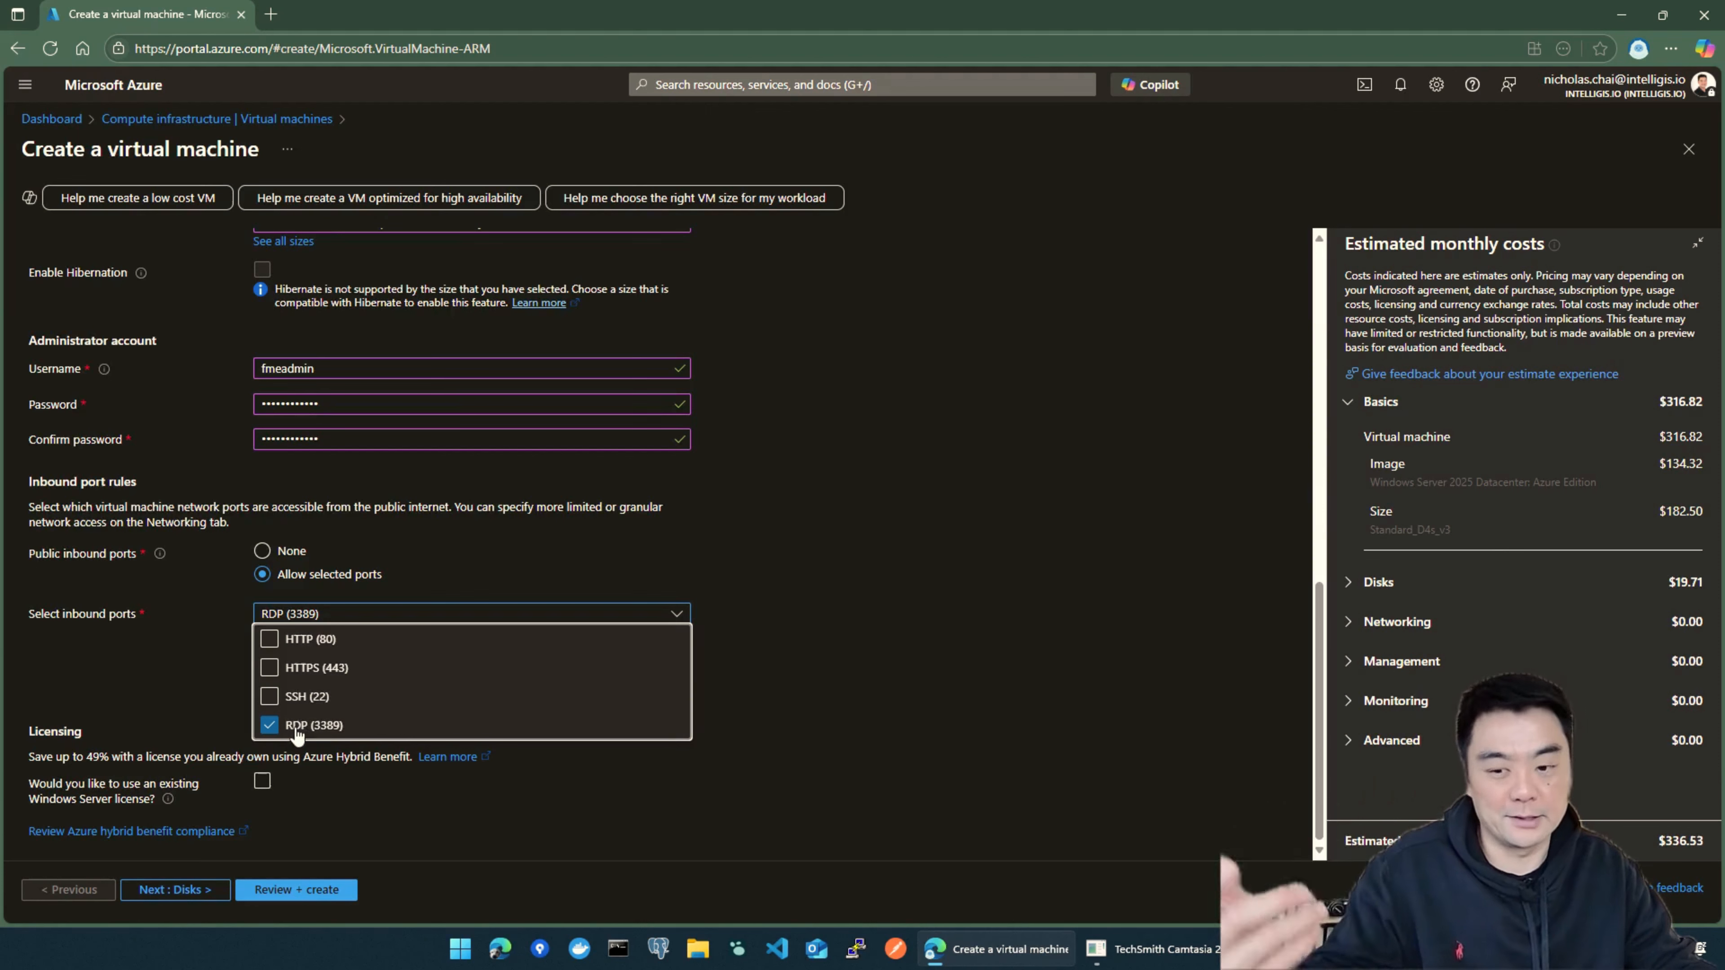
pyautogui.click(299, 669)
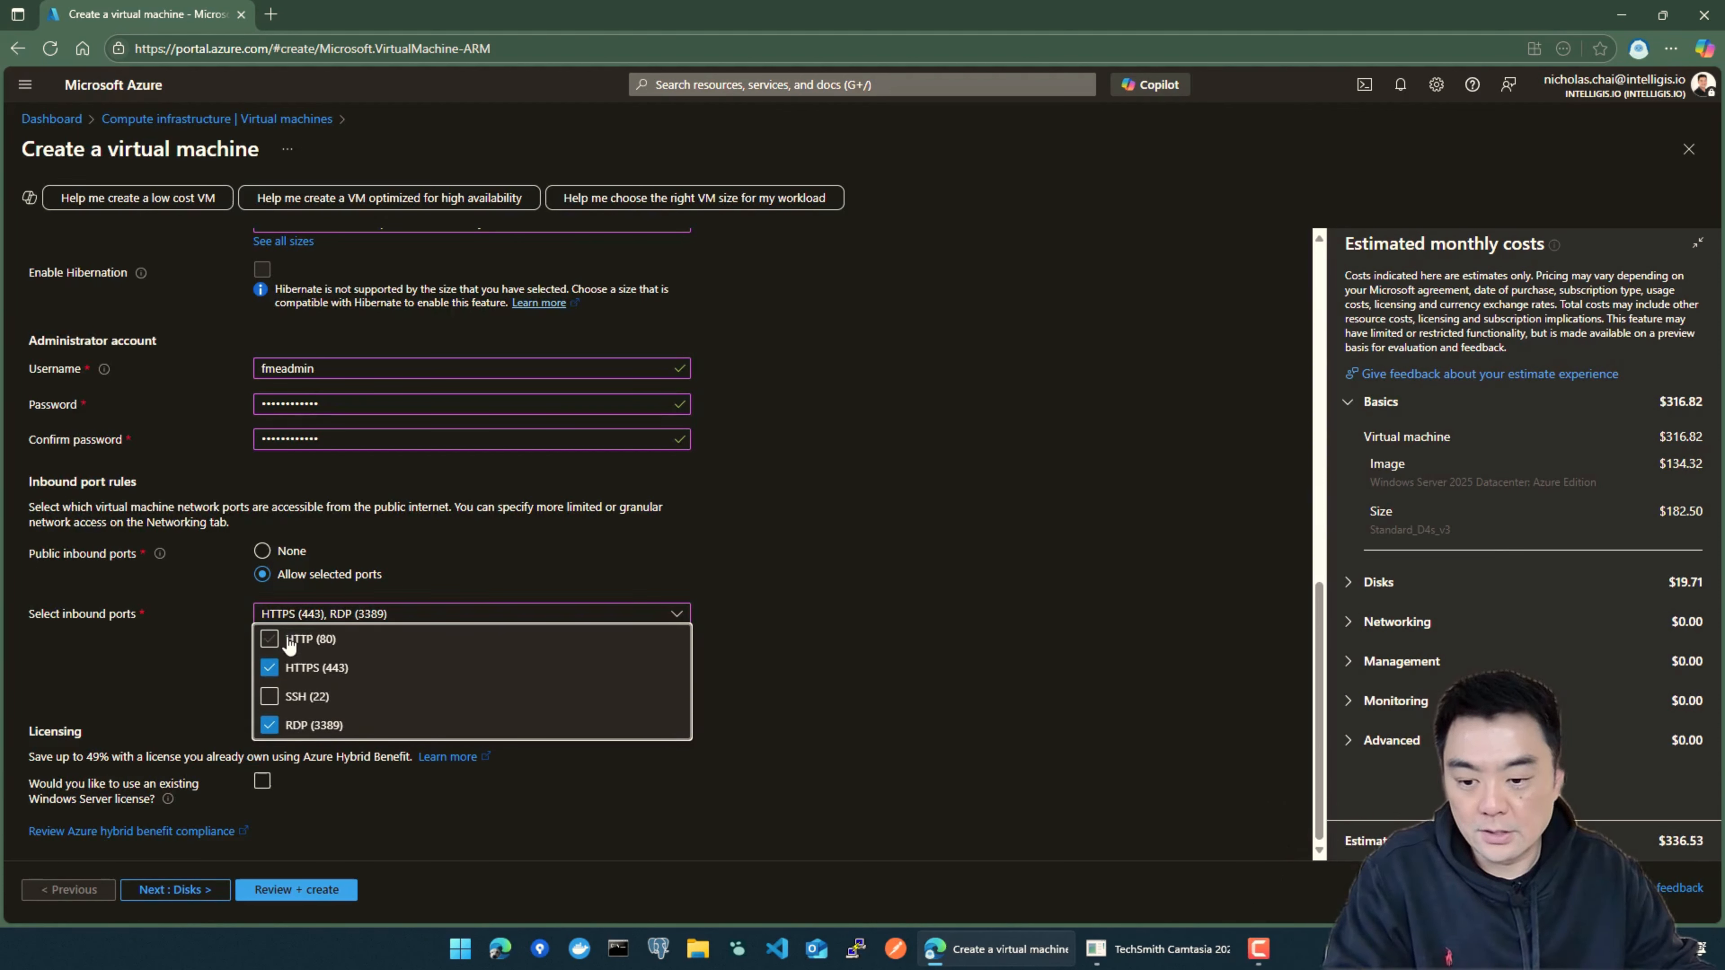
pyautogui.click(299, 640)
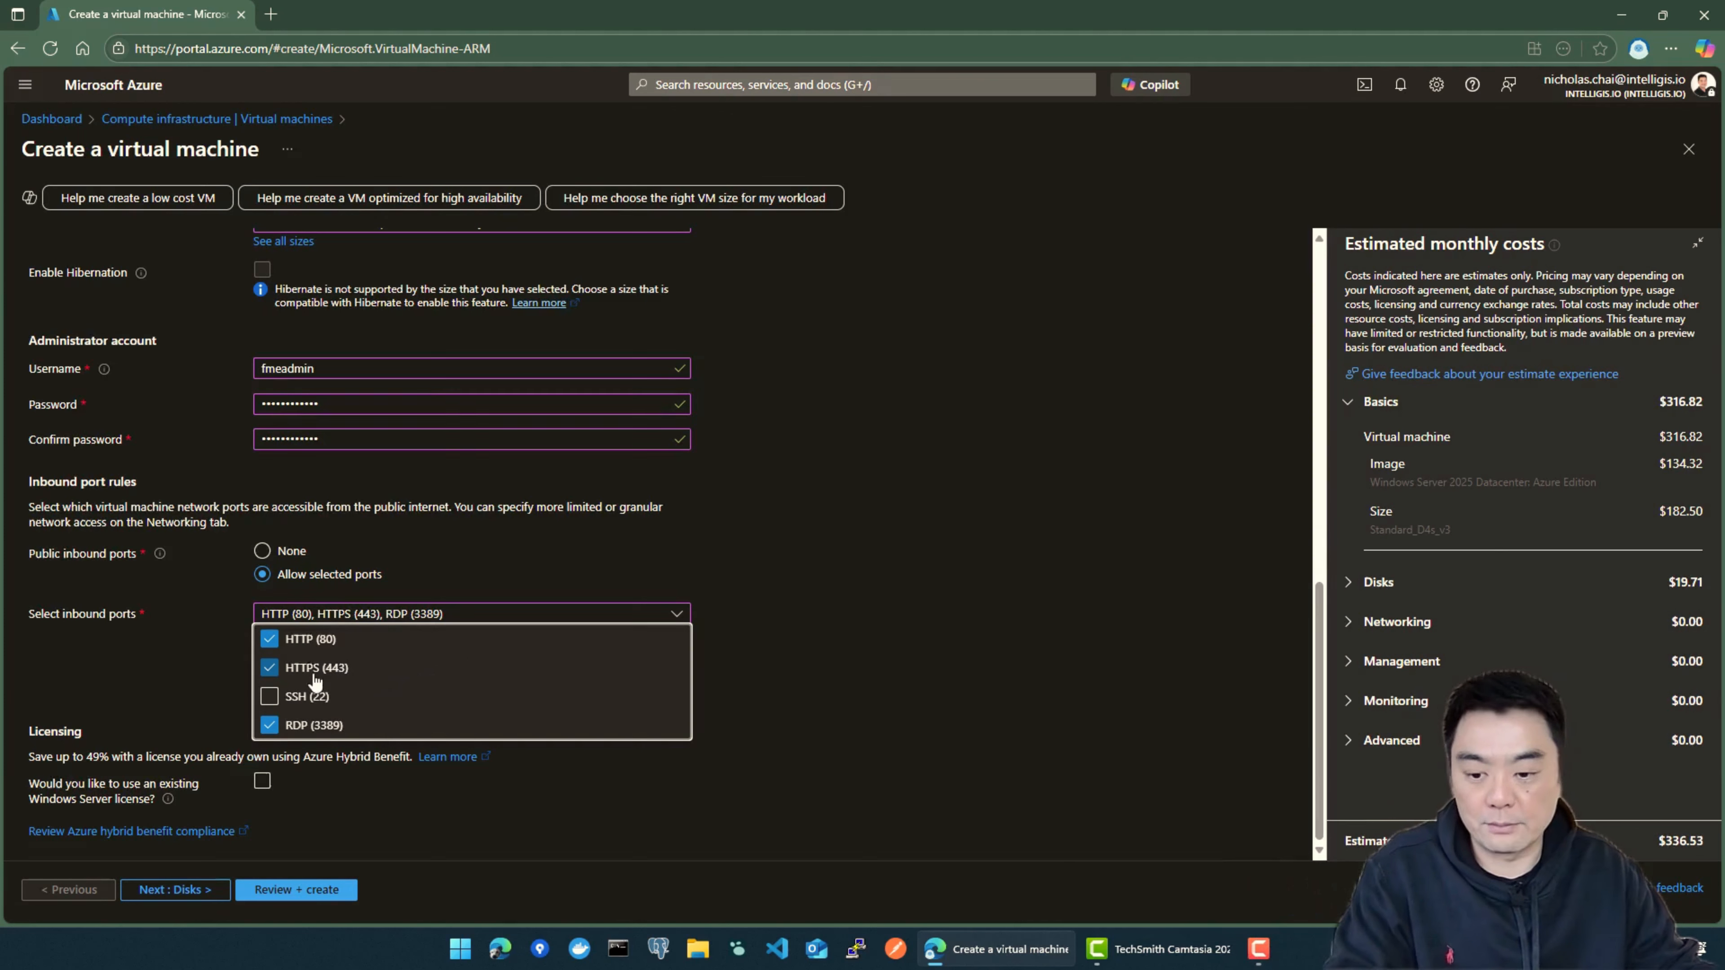
pyautogui.click(834, 610)
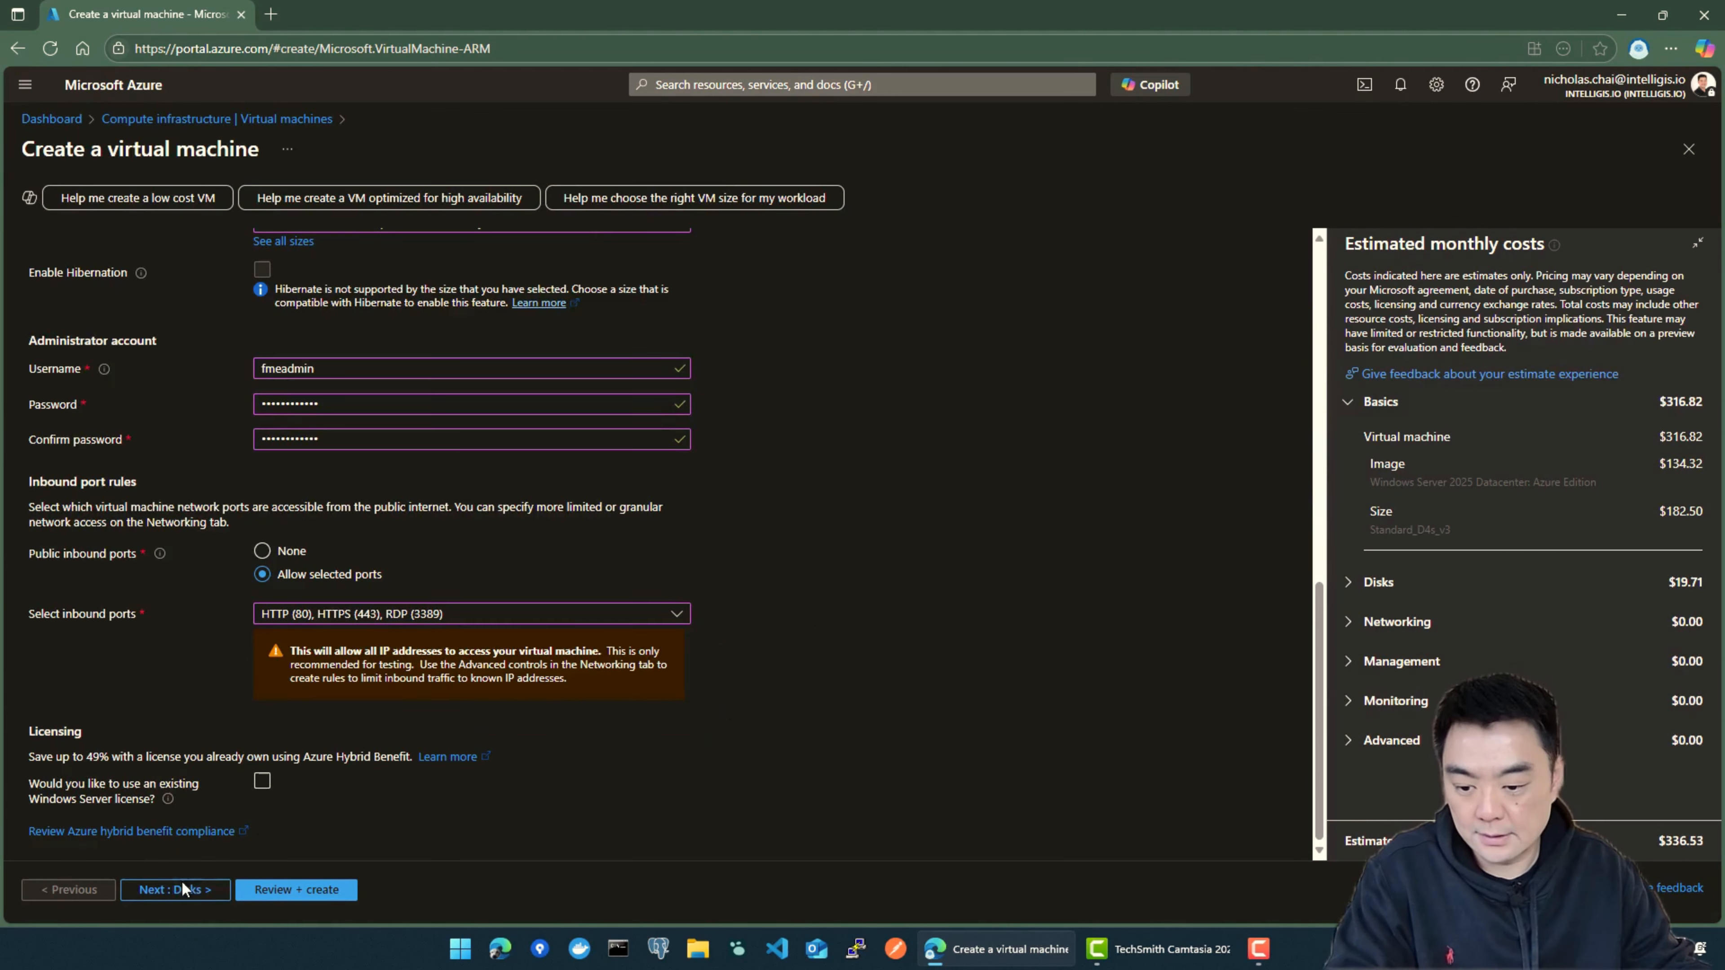
pyautogui.click(204, 888)
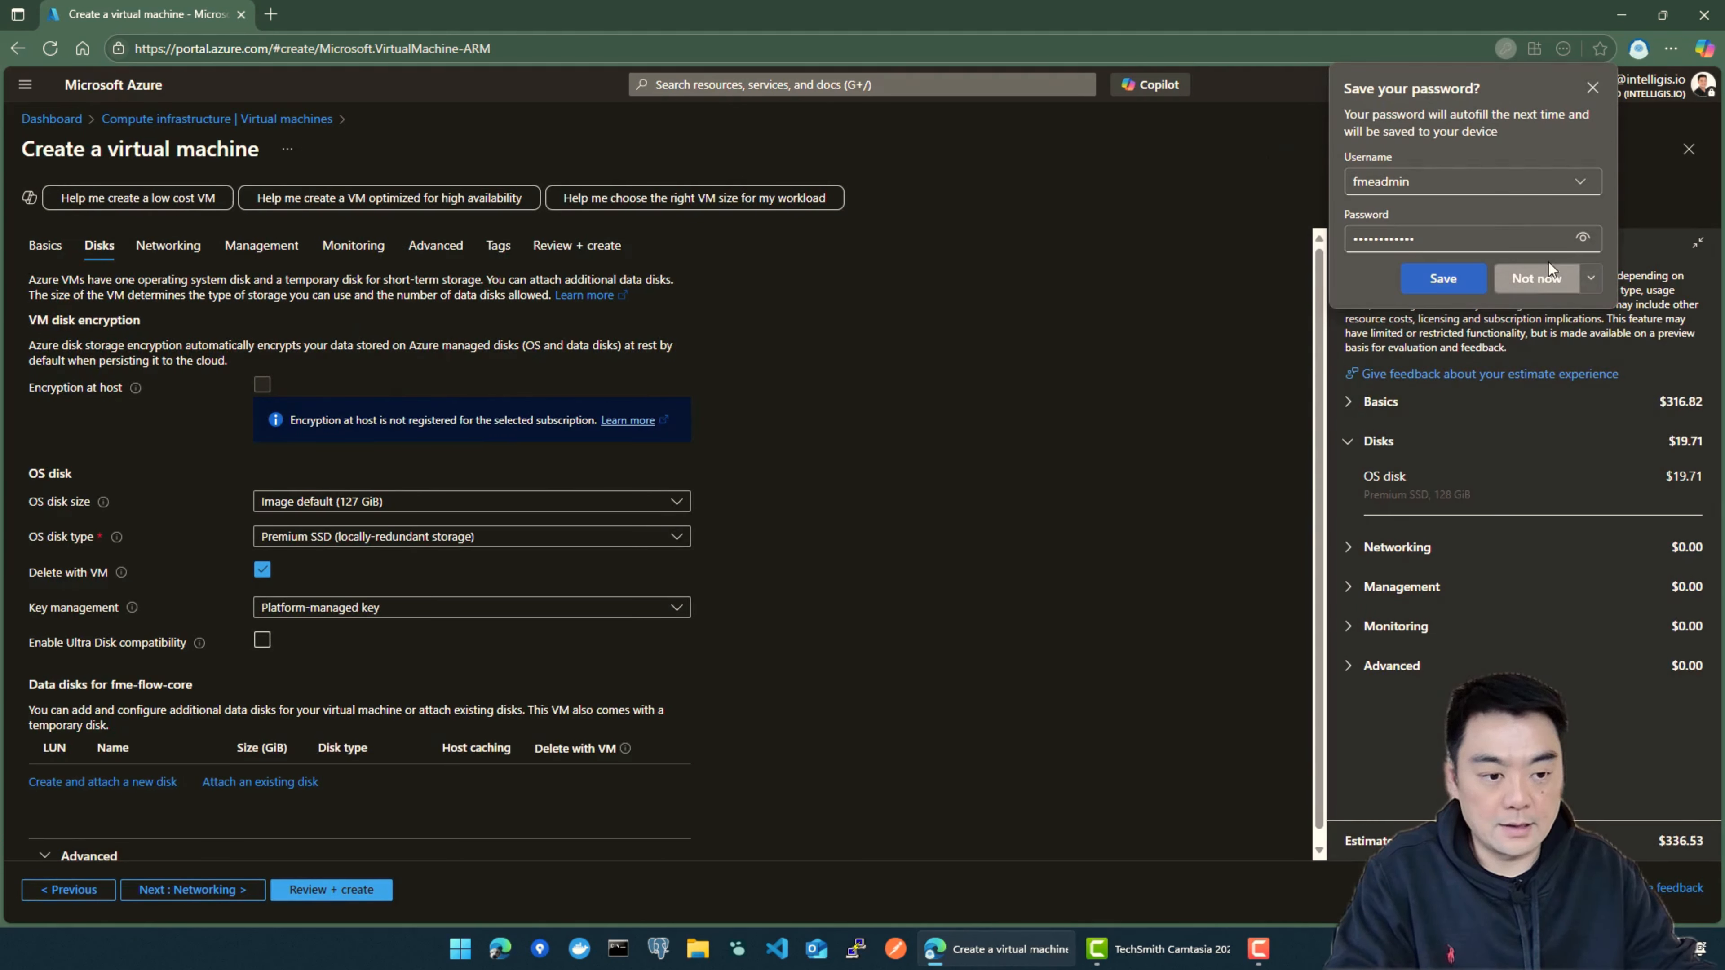
pyautogui.click(1536, 278)
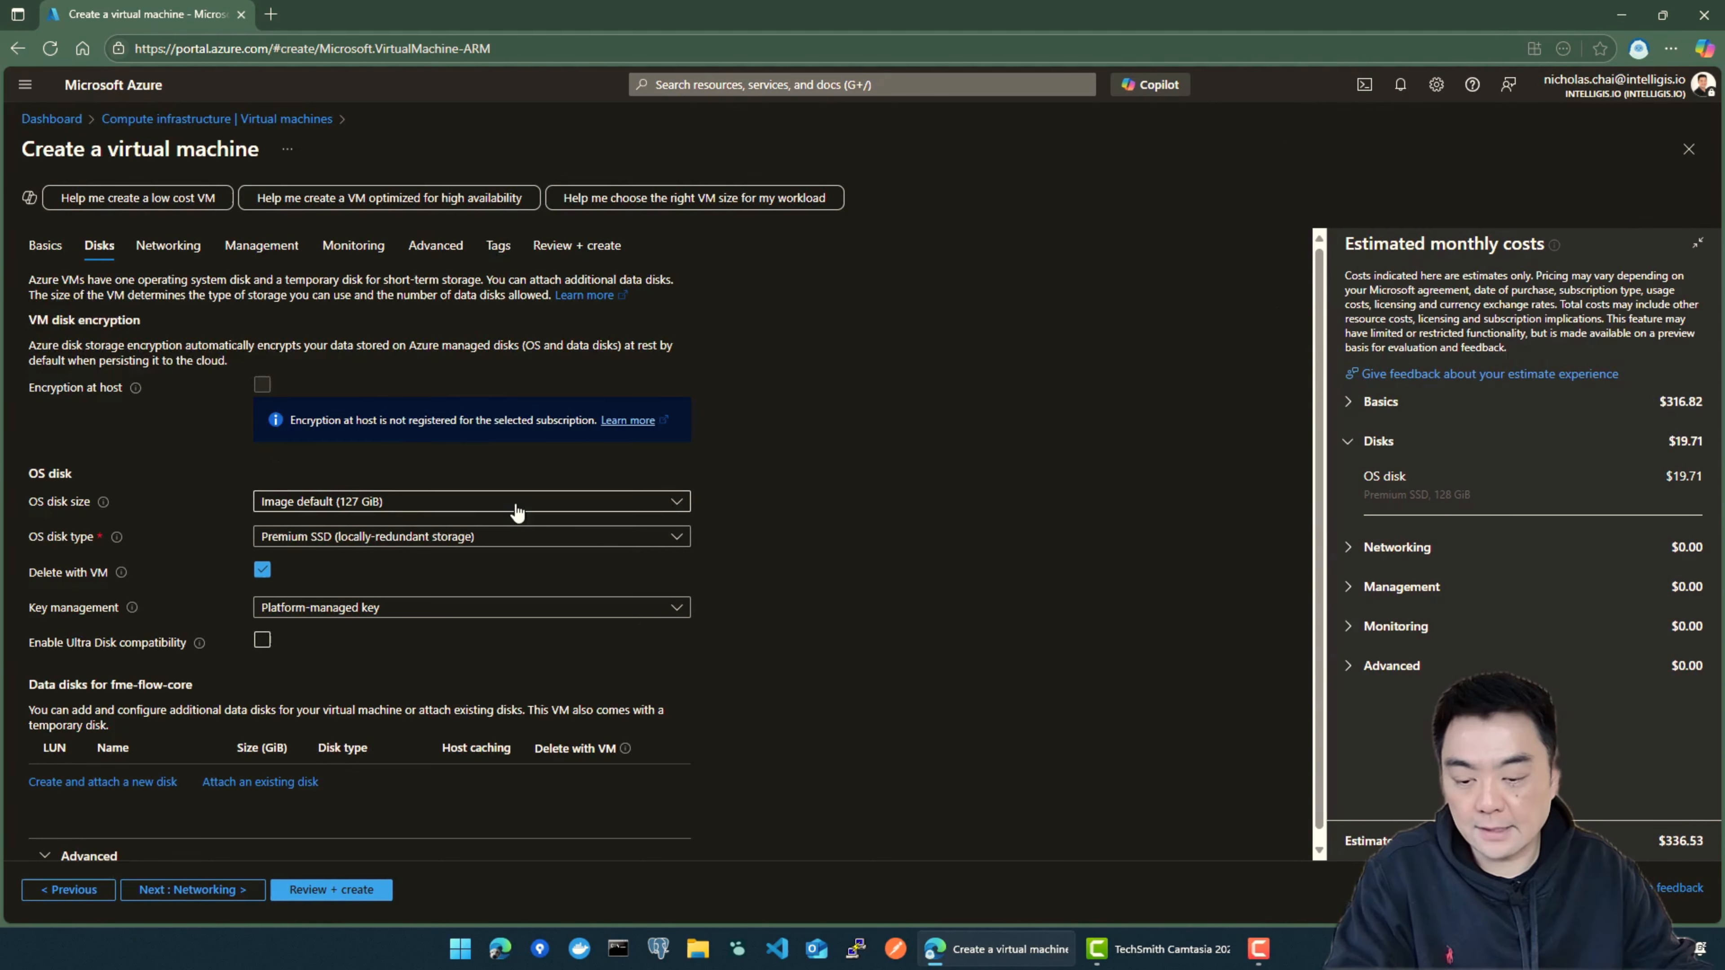
# Try Premium SSD and Standard HDD with locally-redundant storage as the OS disk type
pyautogui.click(506, 544)
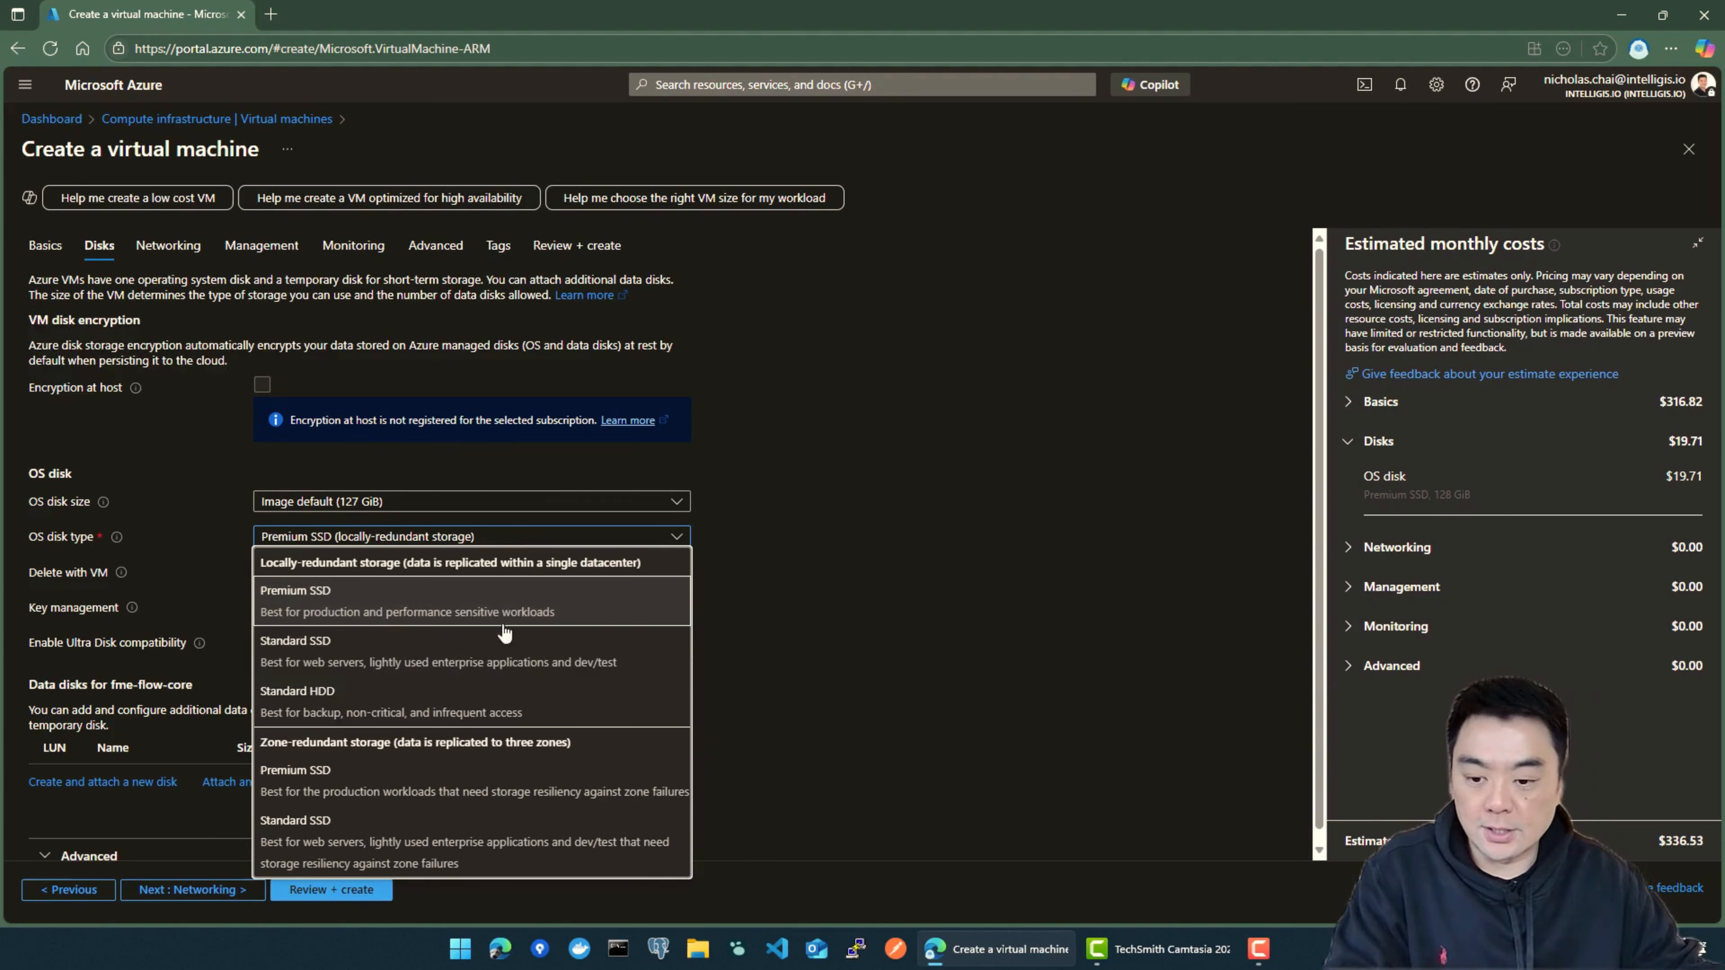
pyautogui.click(322, 610)
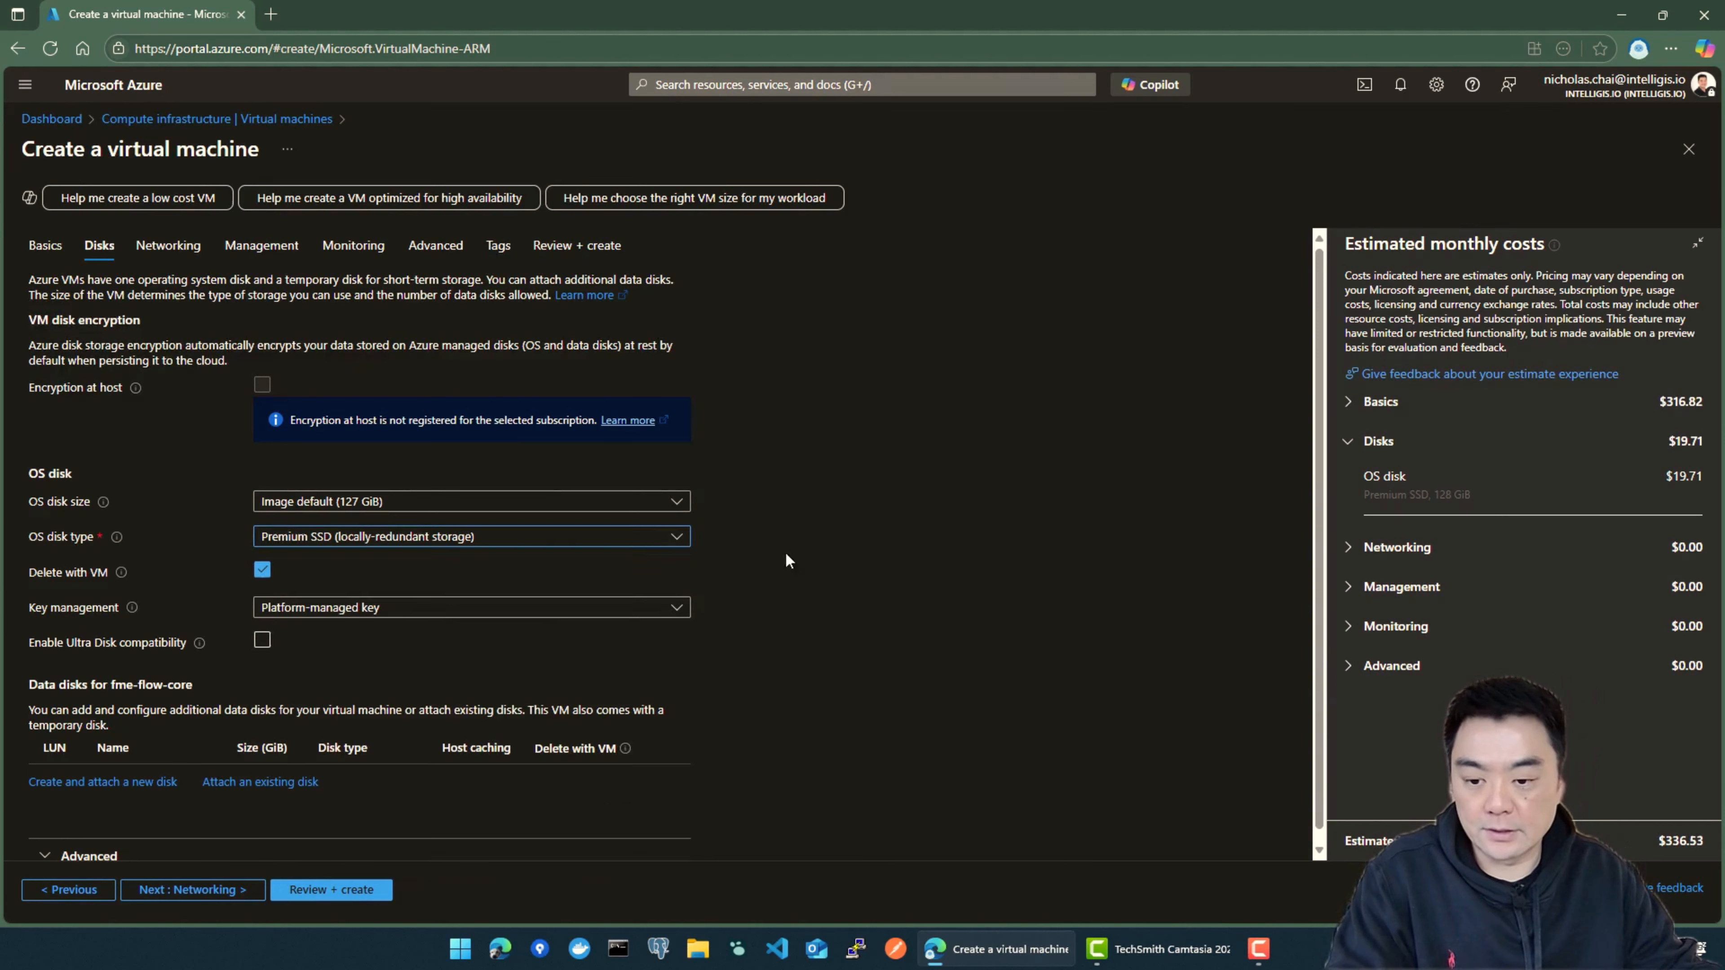
pyautogui.click(445, 546)
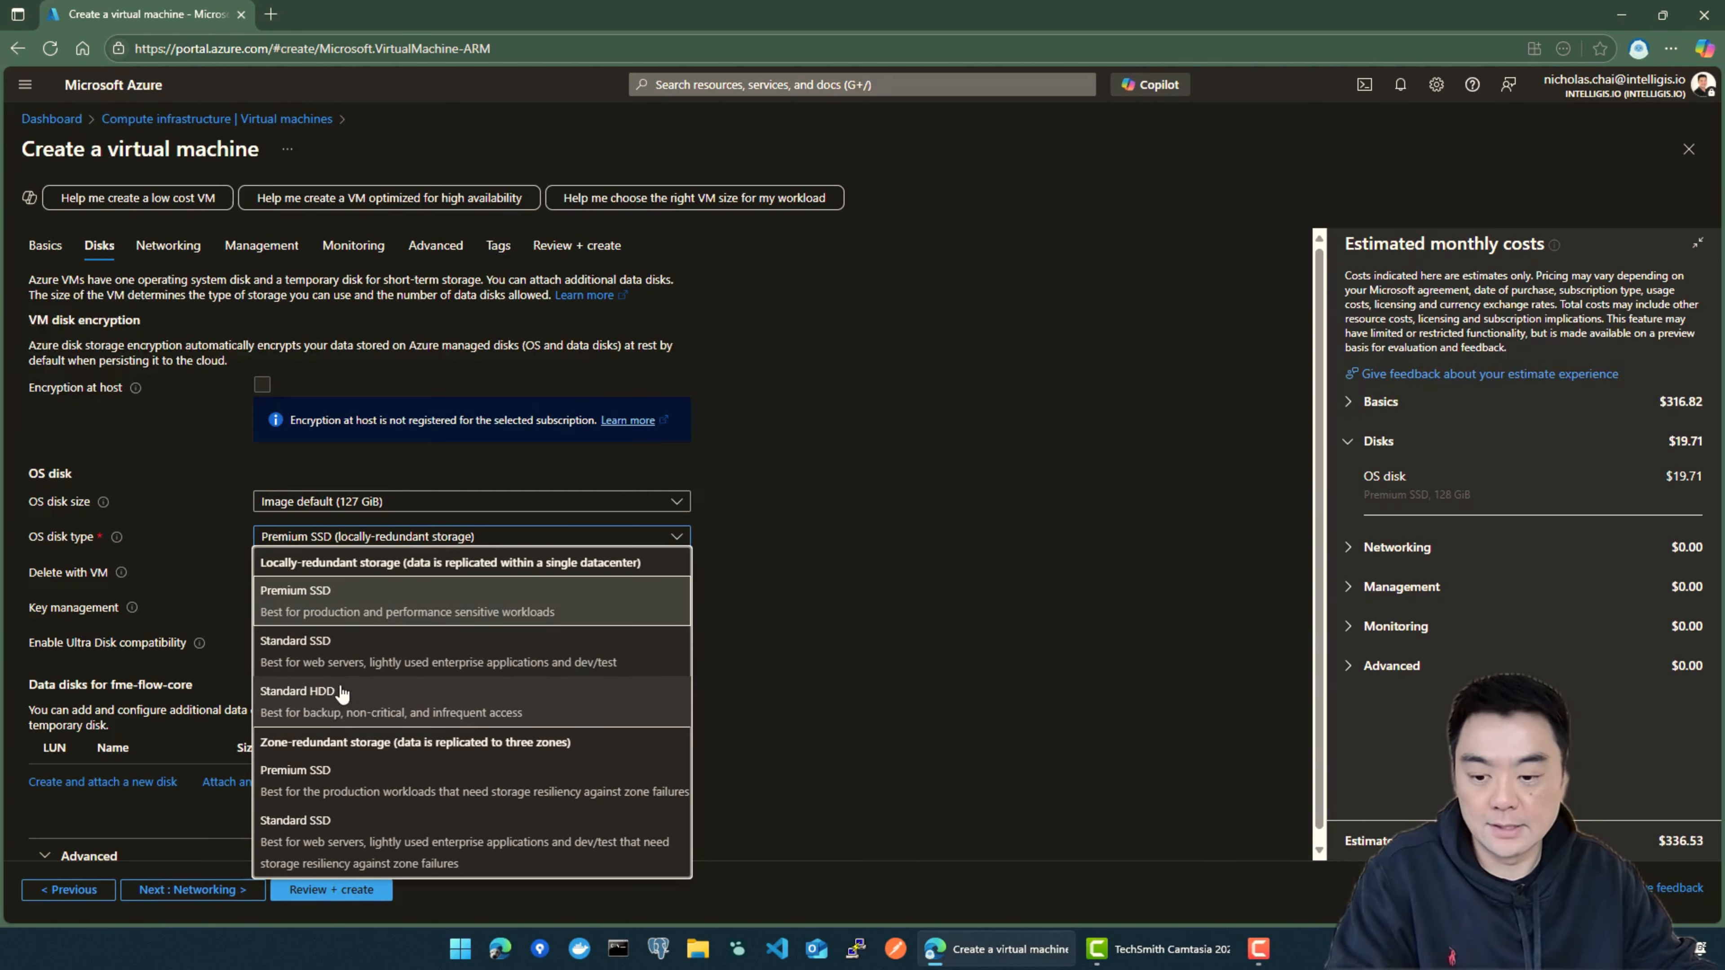
pyautogui.click(316, 707)
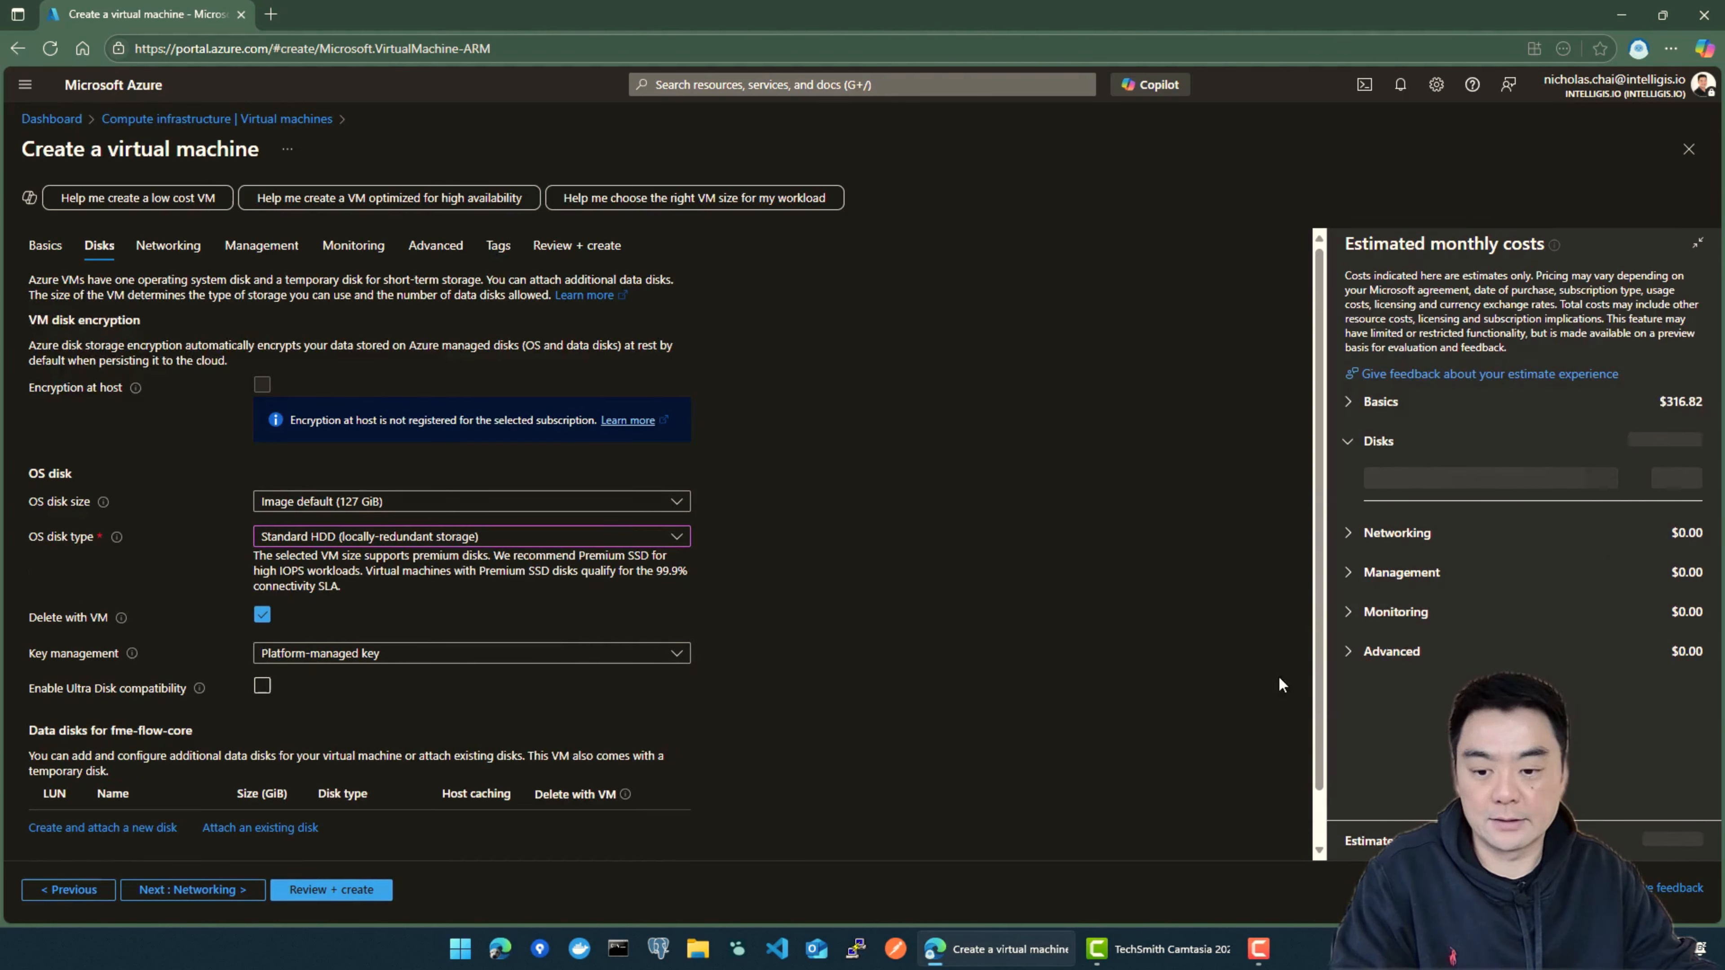
# Set the OS disk type to Standard SSD with locally-redundant storage
pyautogui.click(649, 542)
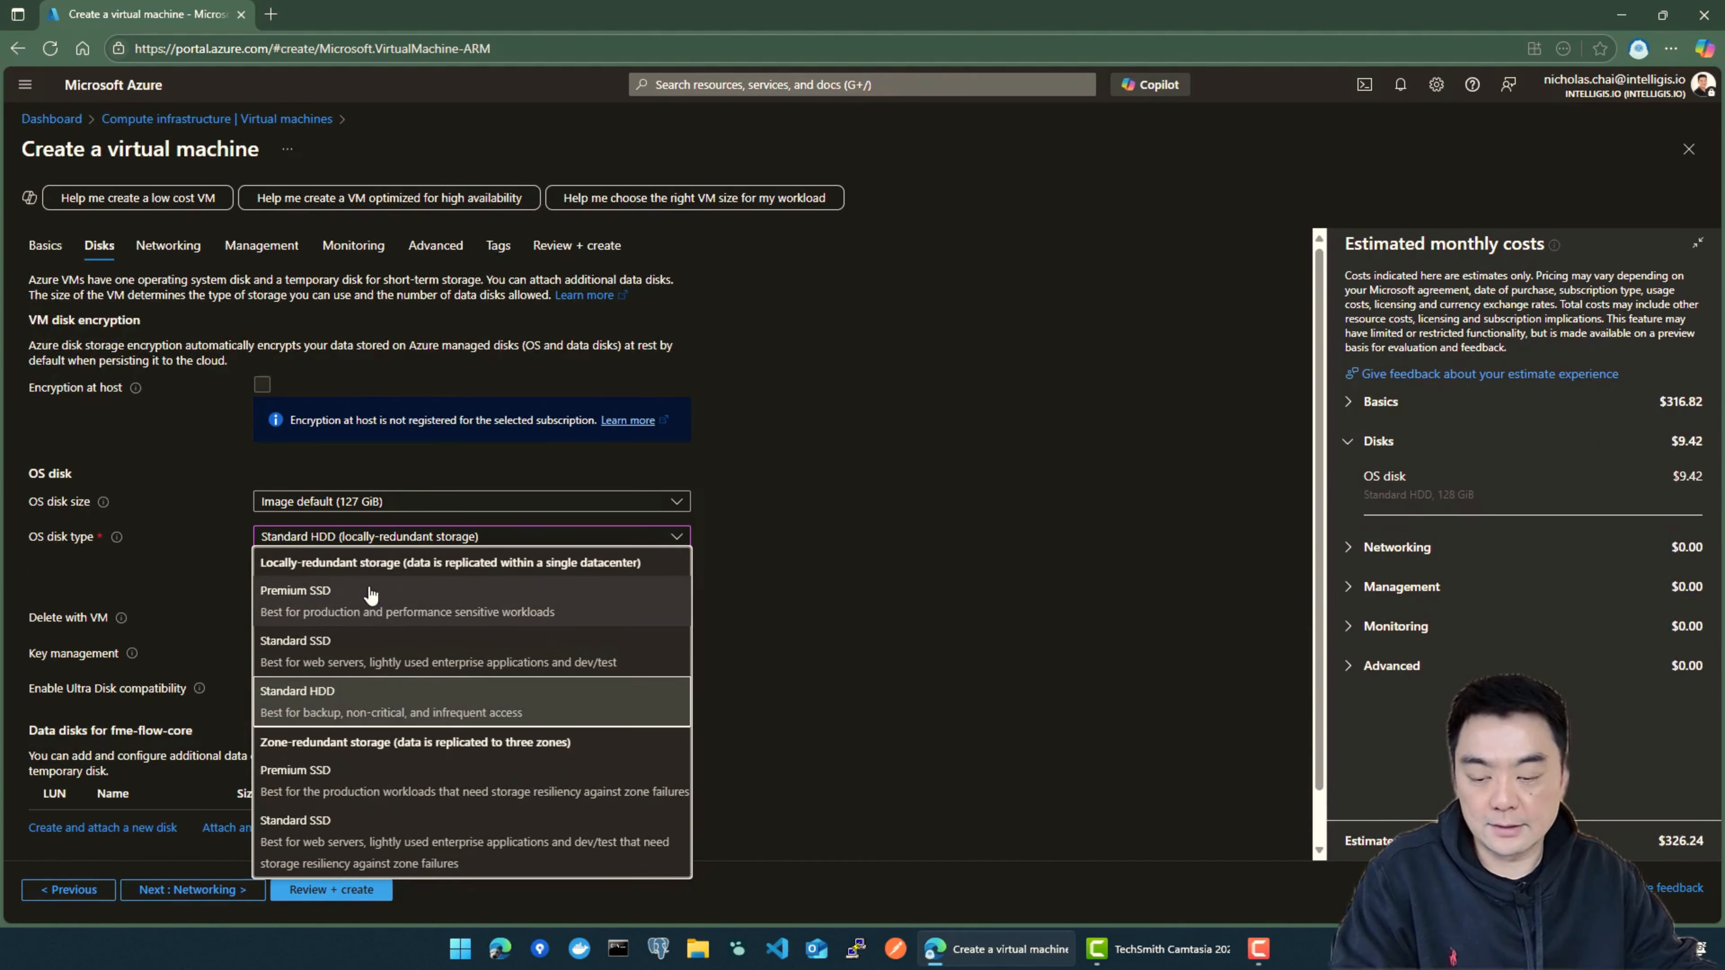
pyautogui.click(536, 651)
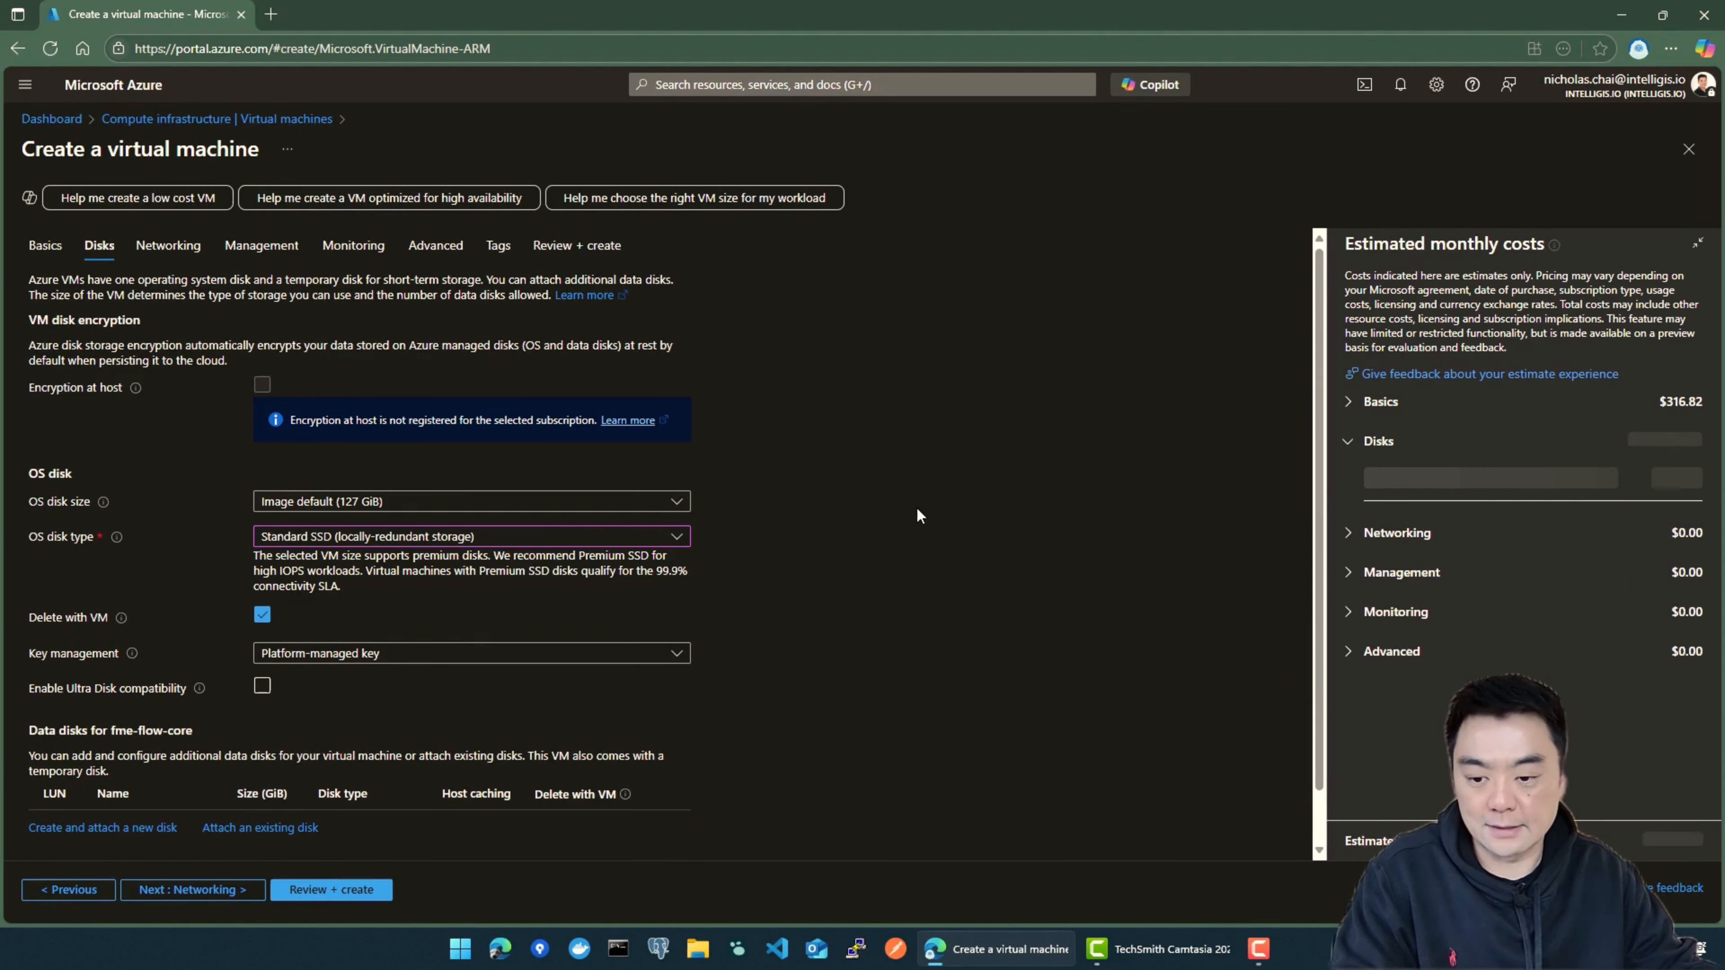
pyautogui.scroll(-1, 551, 666)
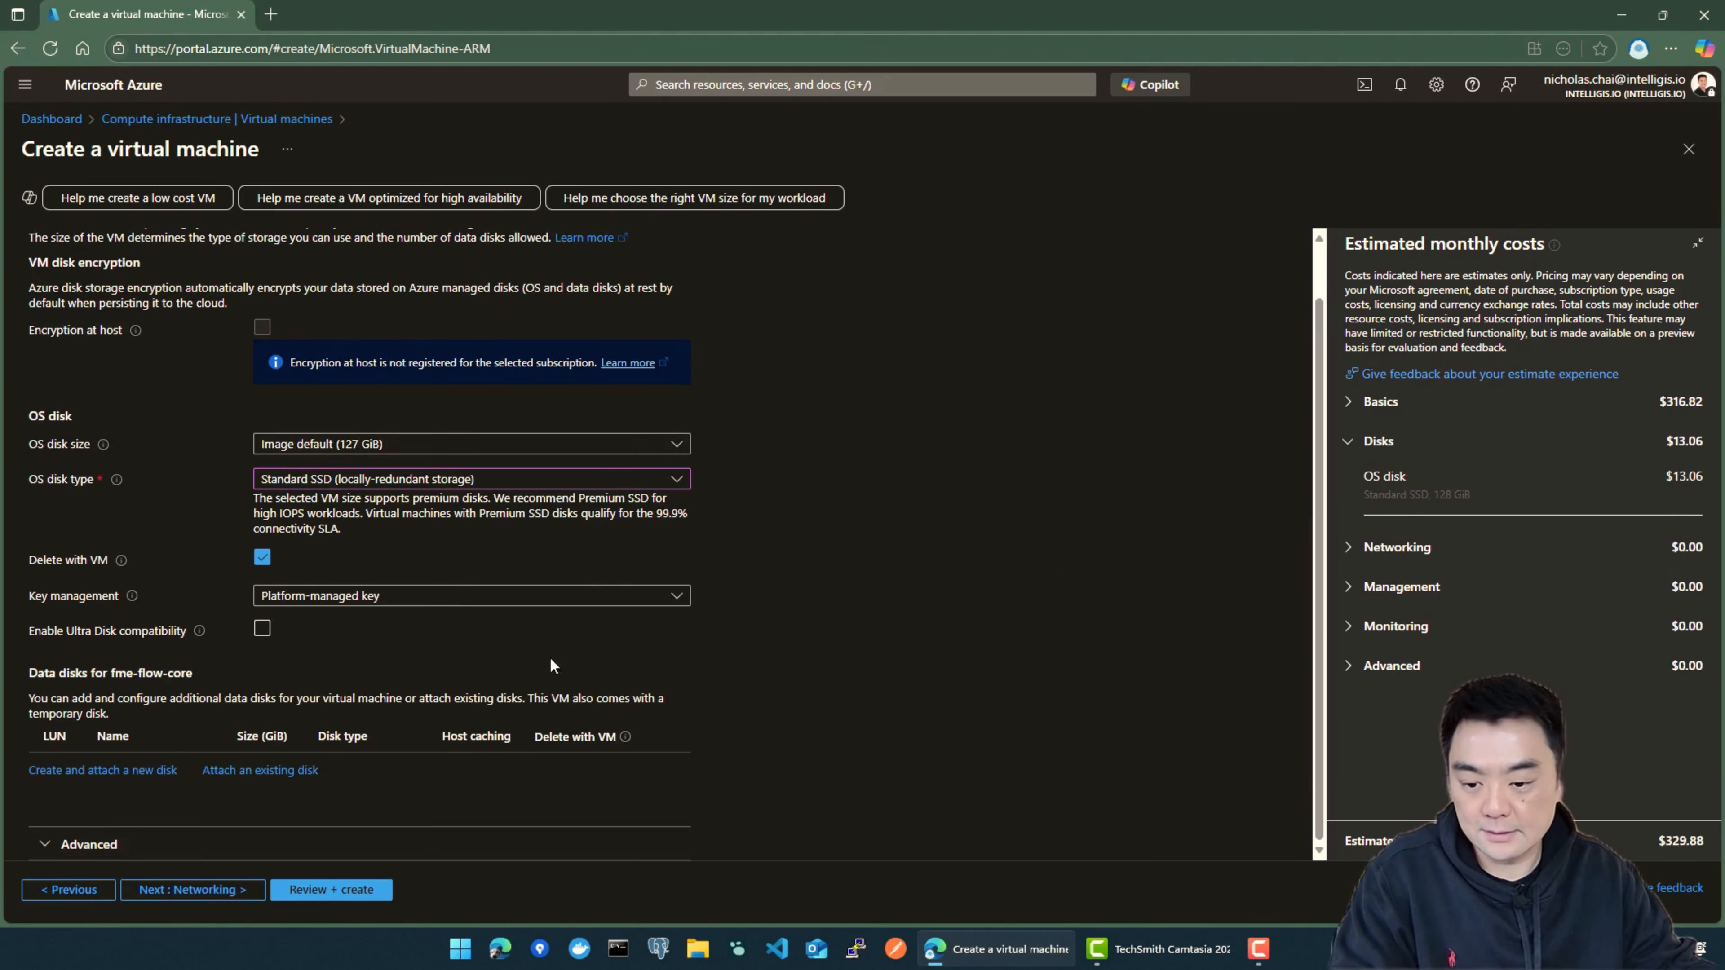
# Keep the default networking settings, review the configuration summary and create the virtual machine
pyautogui.click(188, 894)
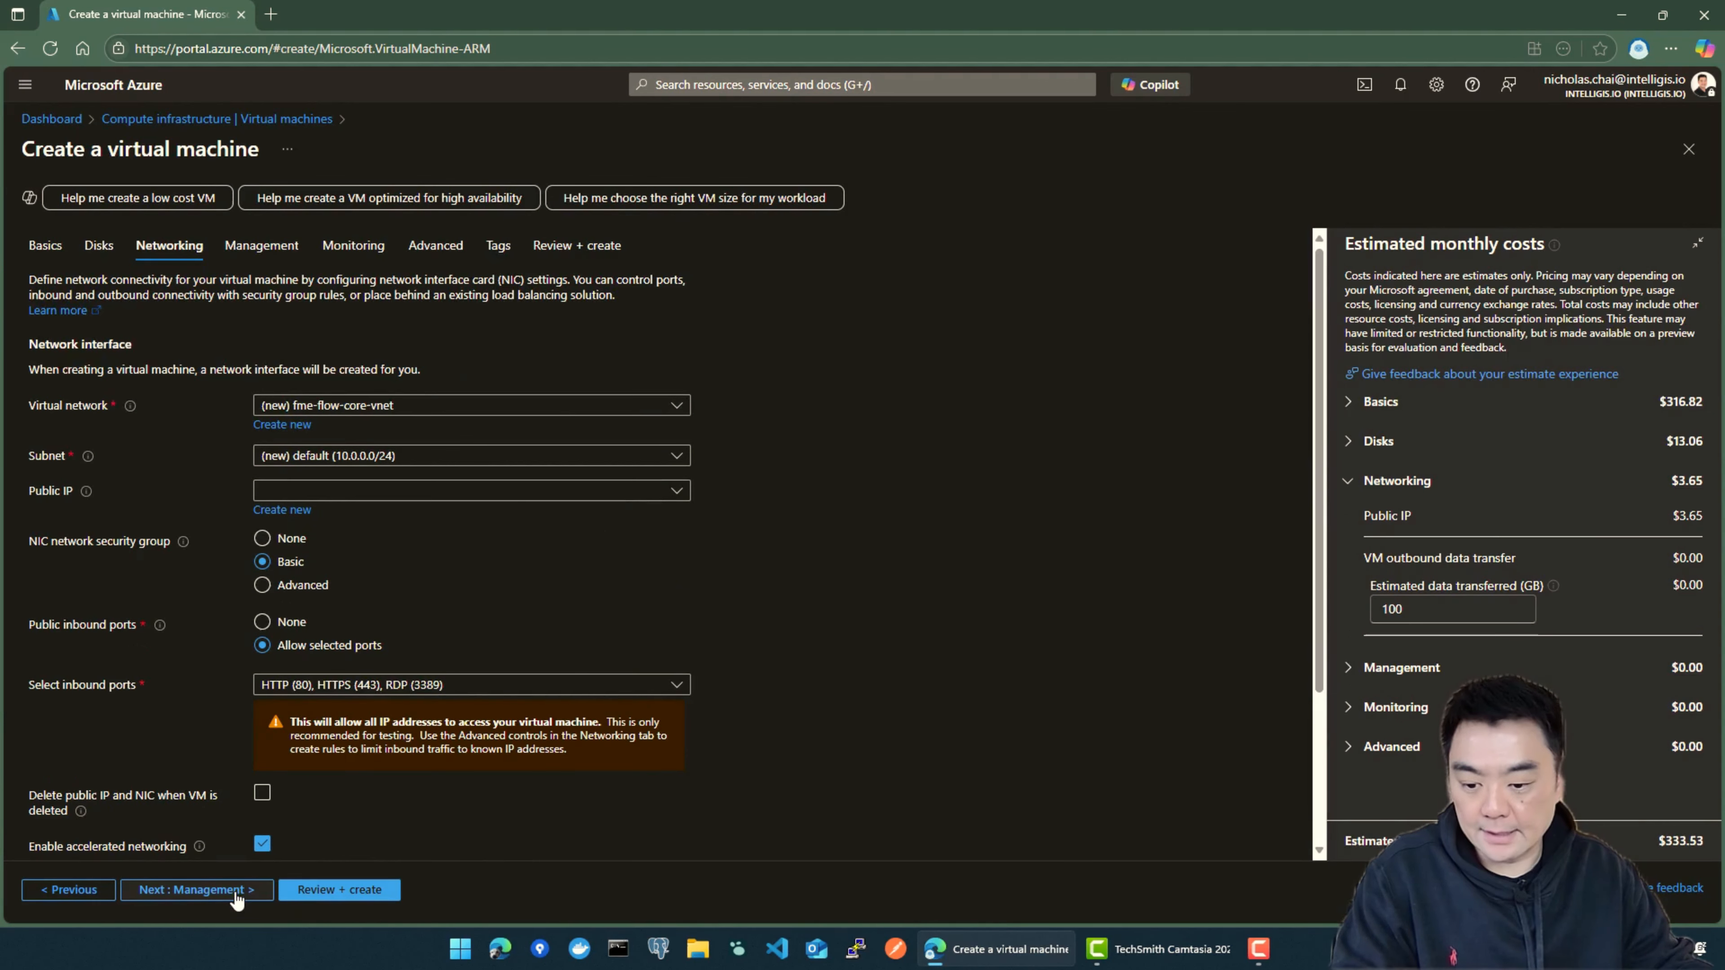
pyautogui.click(363, 898)
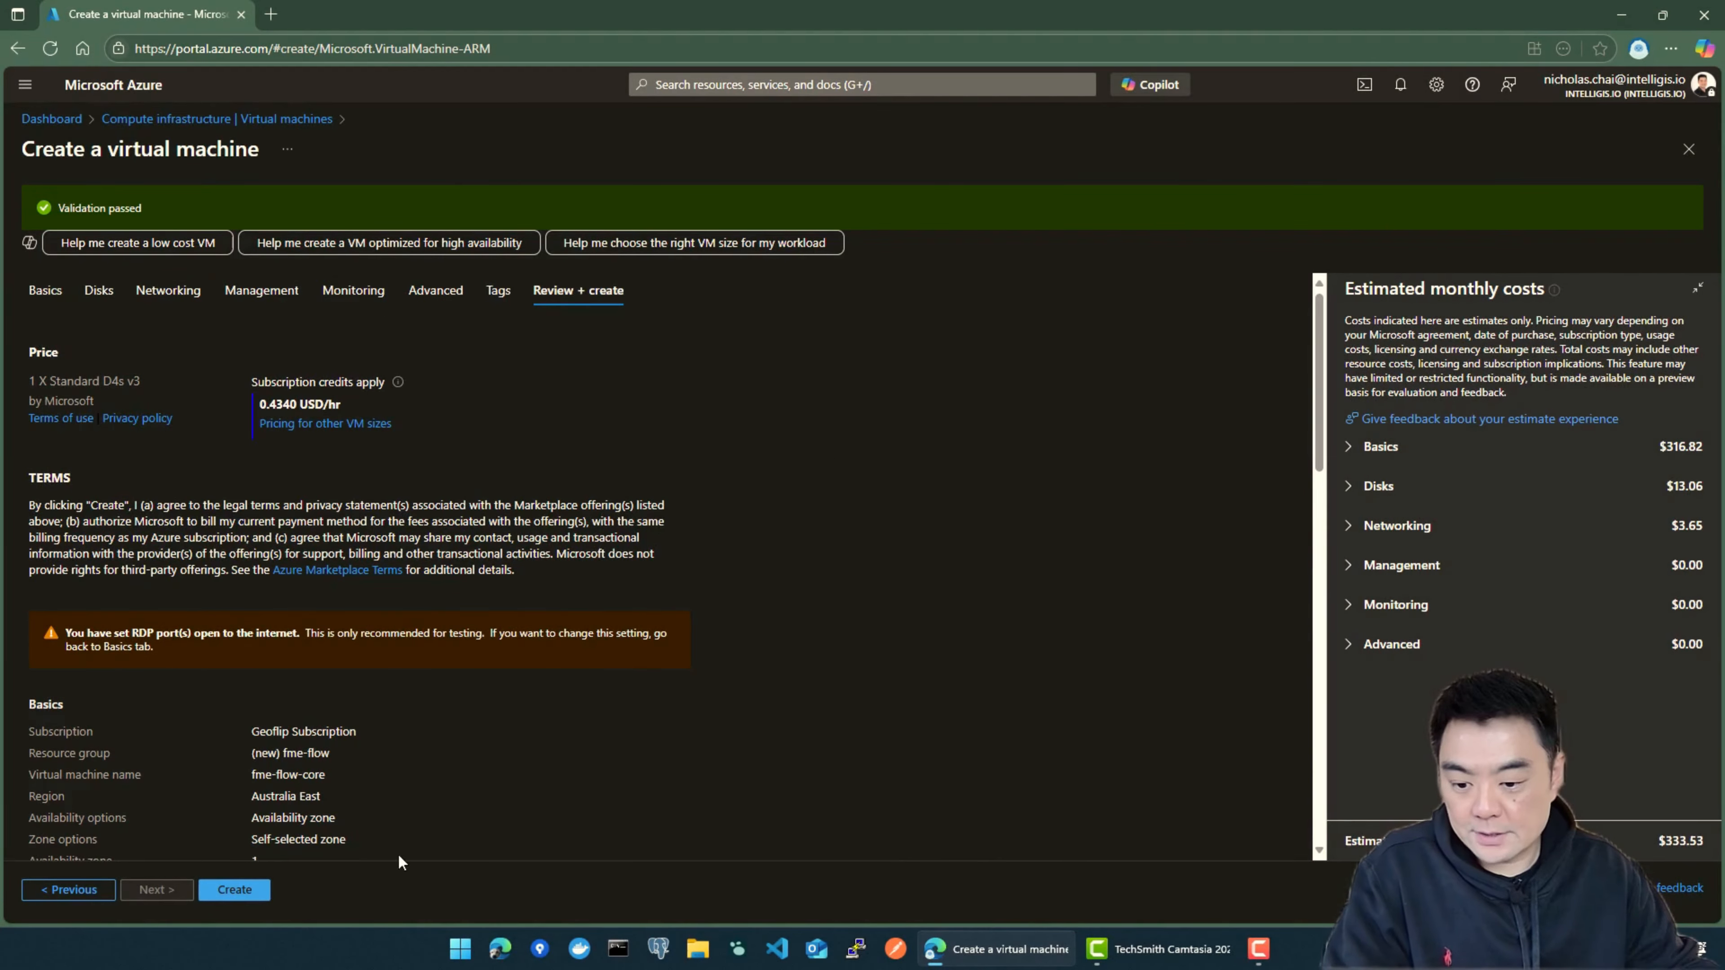
pyautogui.scroll(-8, 631, 709)
pyautogui.scroll(8, 545, 762)
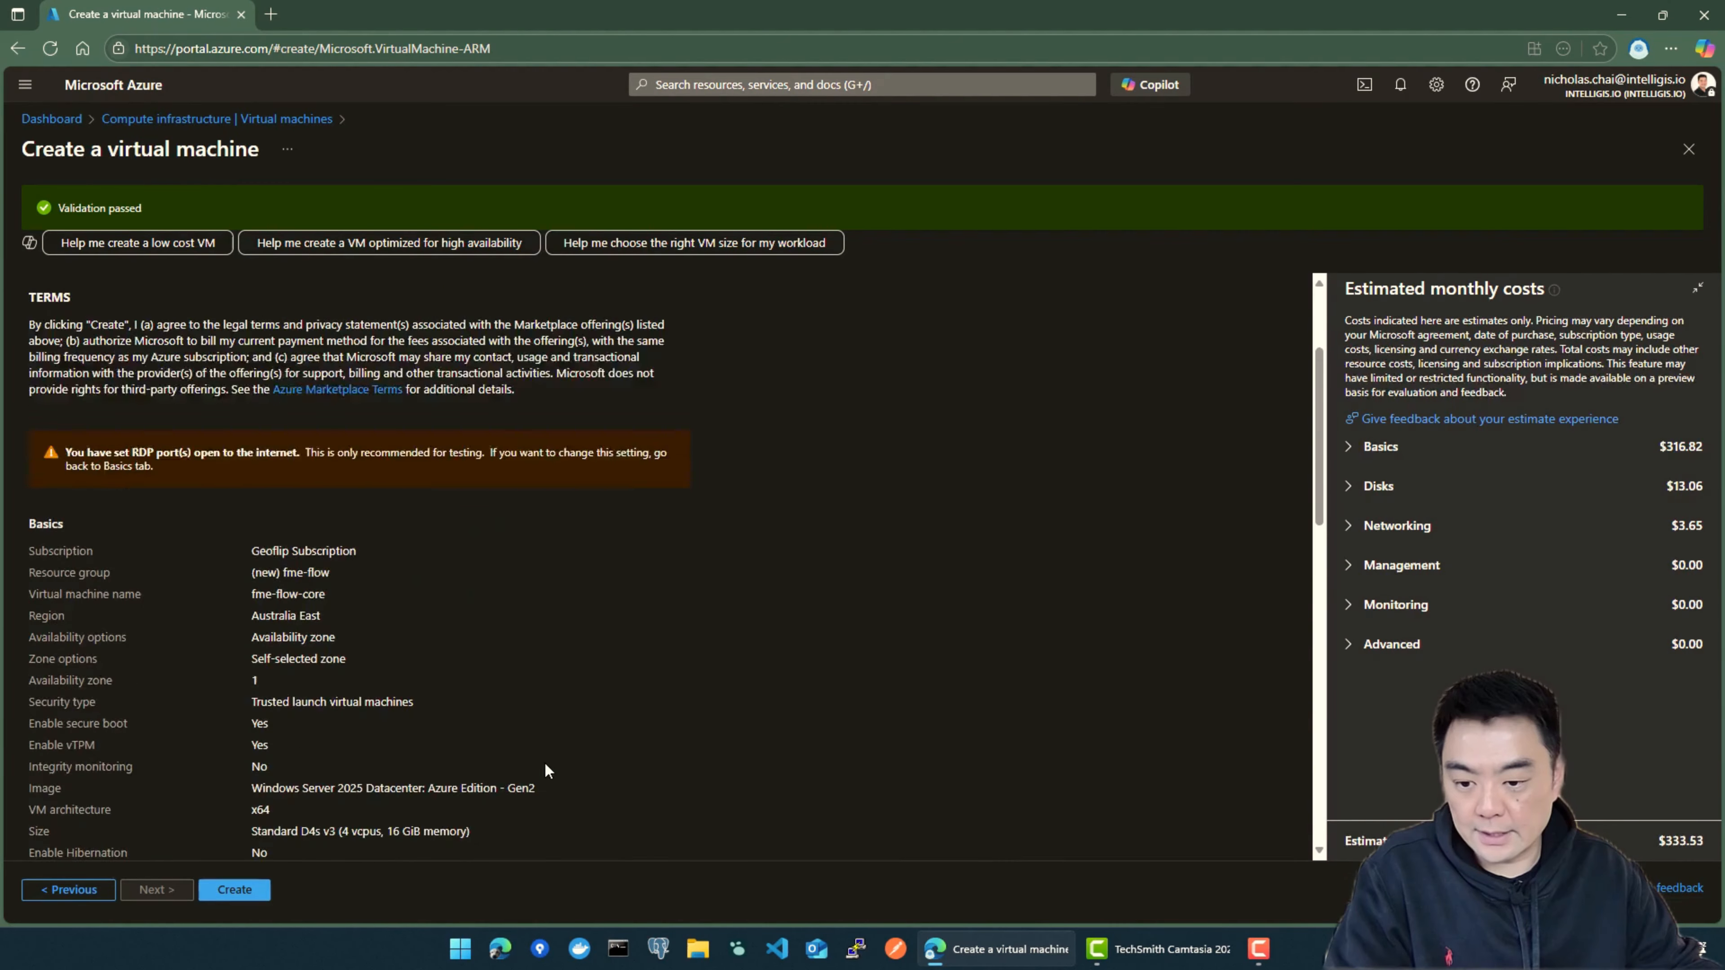
pyautogui.click(236, 891)
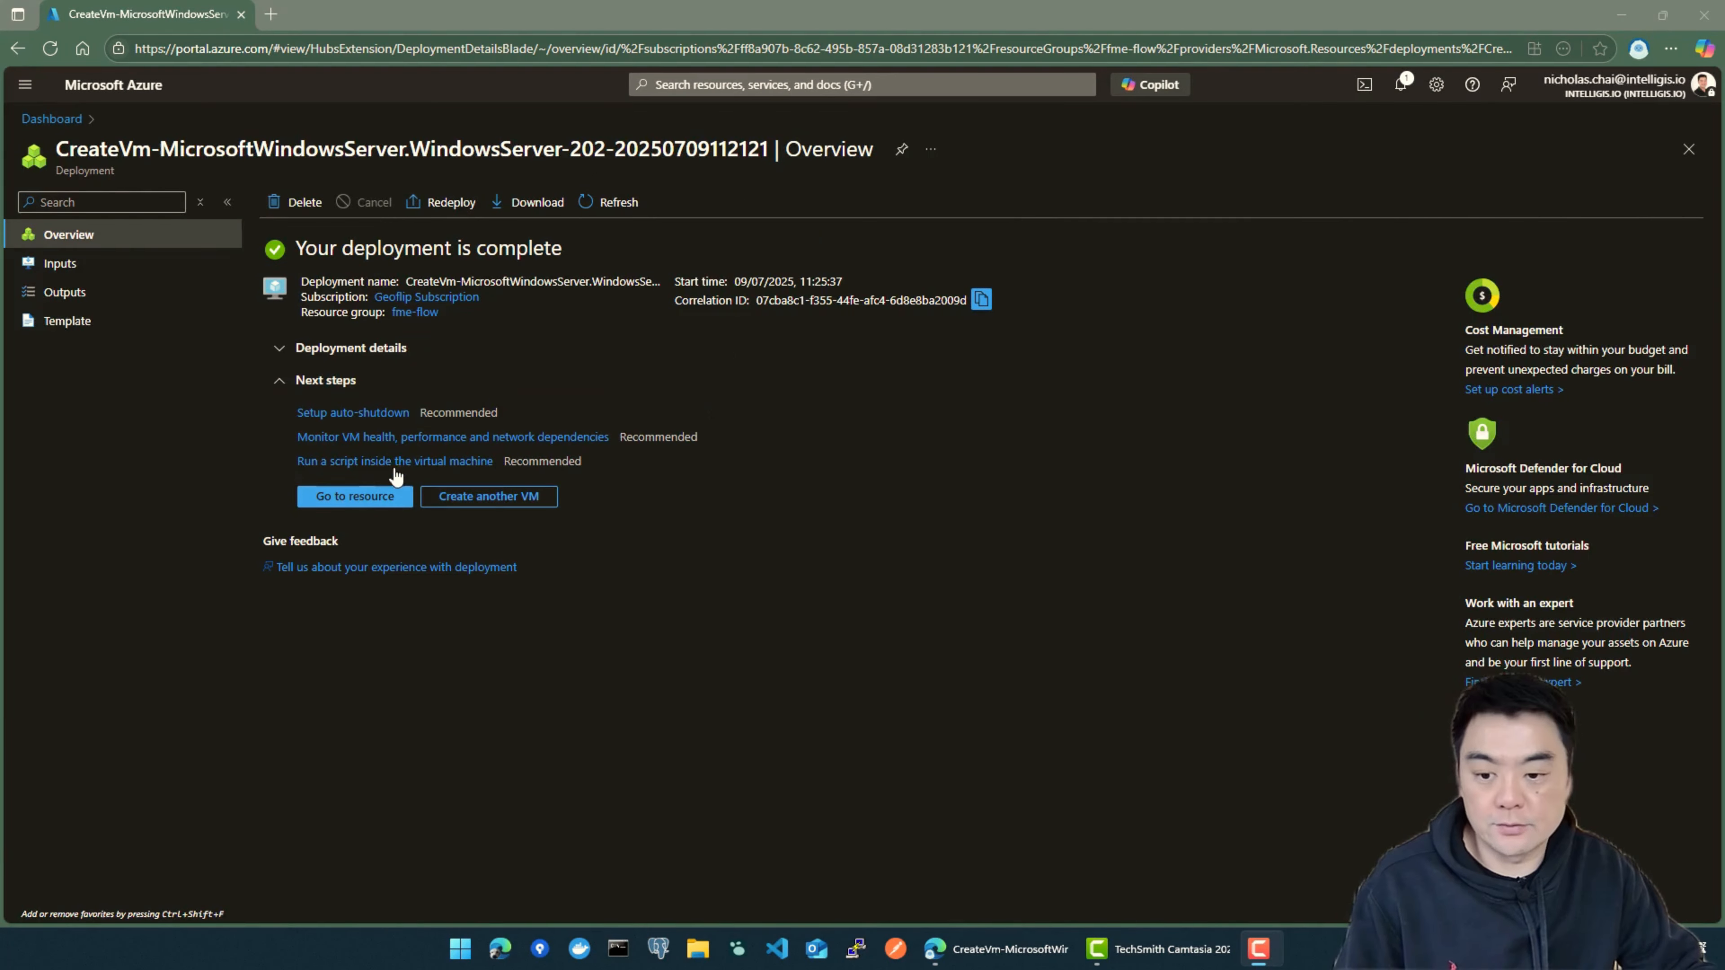
# Open the network settings of the deployed fme-flow-core virtual machine at its inbound port rules
pyautogui.click(351, 497)
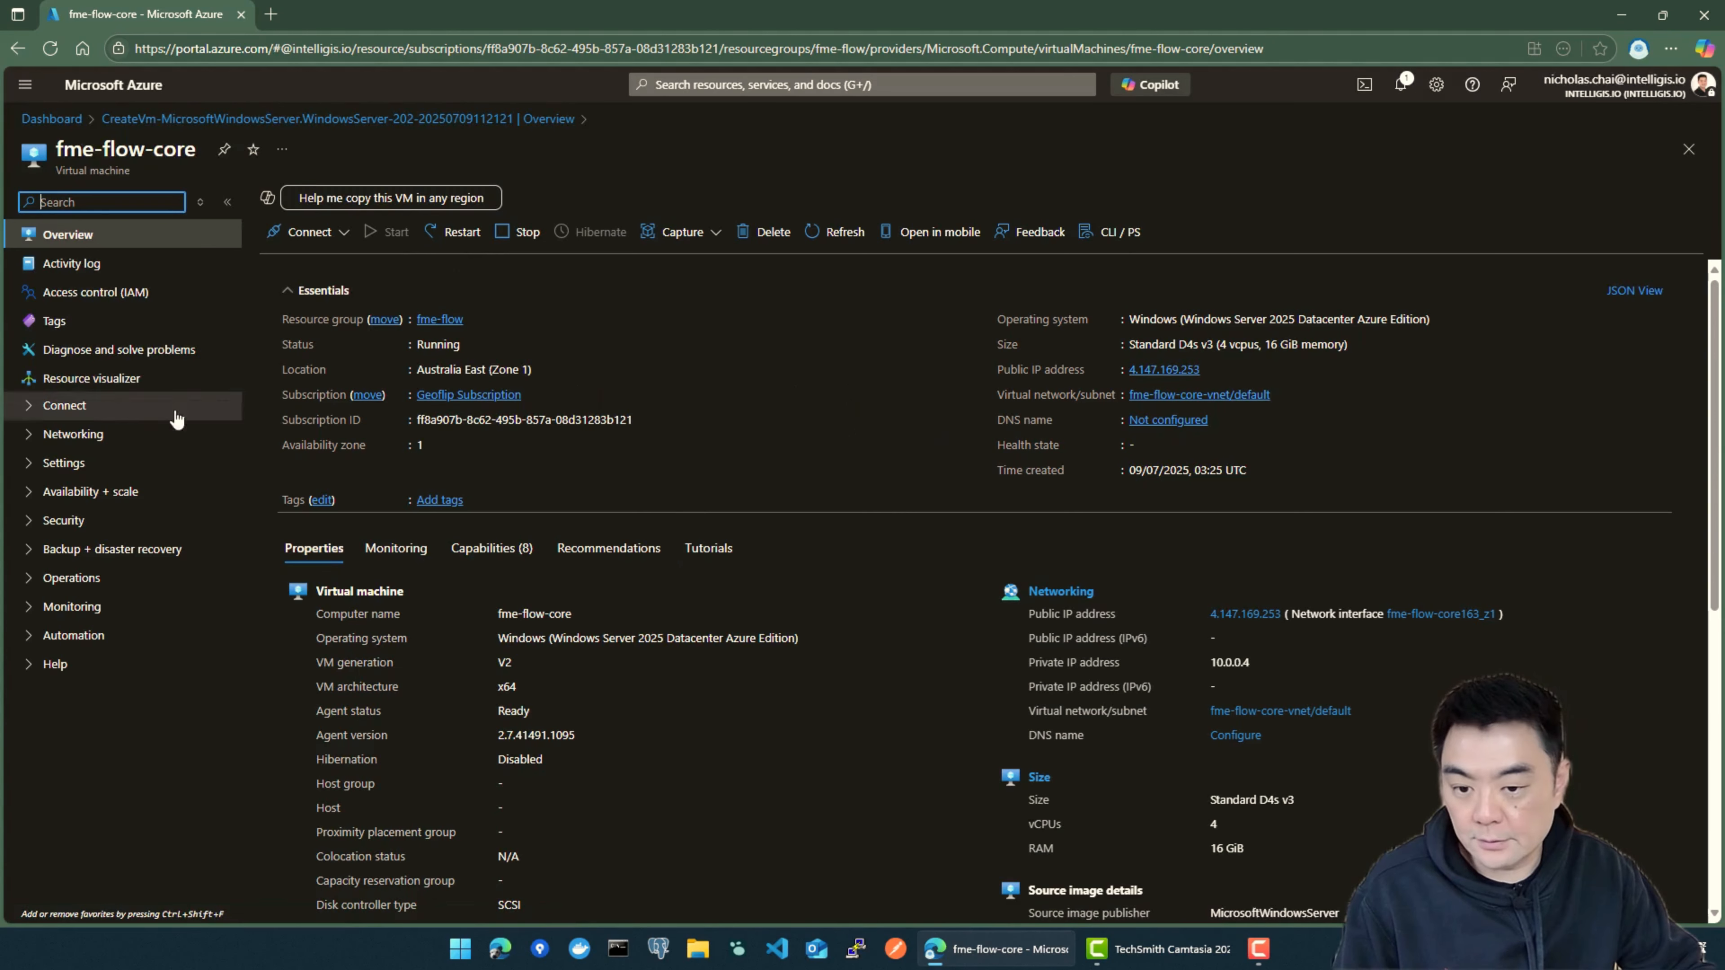
pyautogui.click(23, 441)
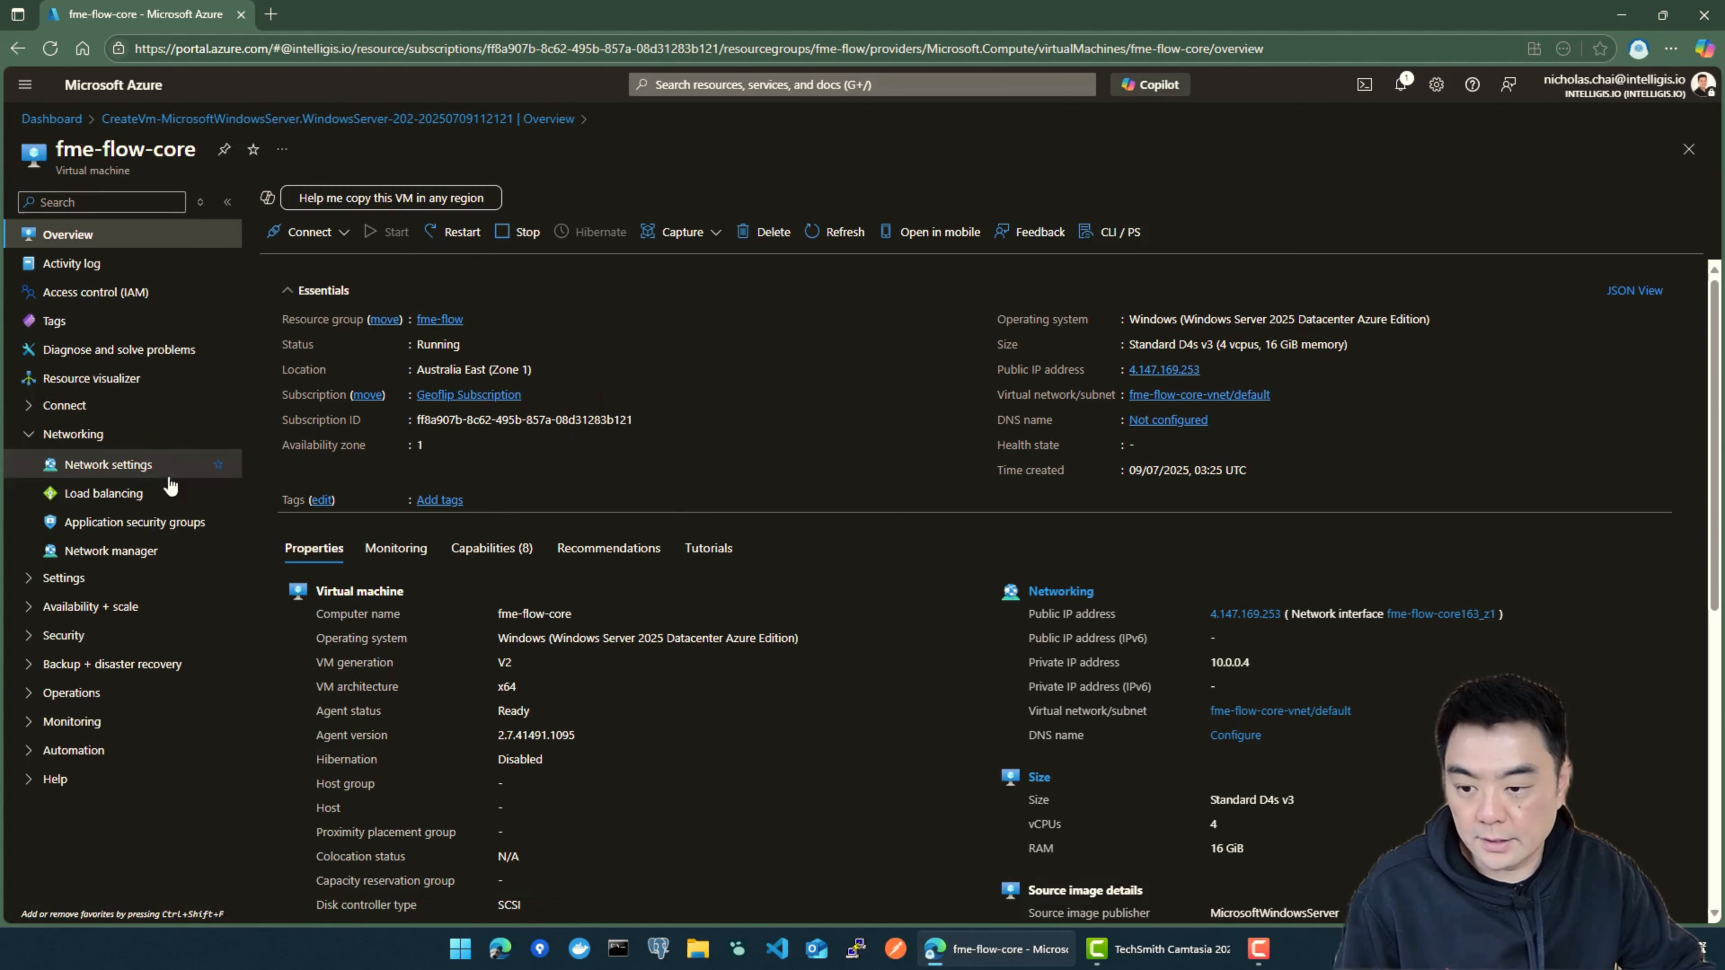
pyautogui.click(127, 470)
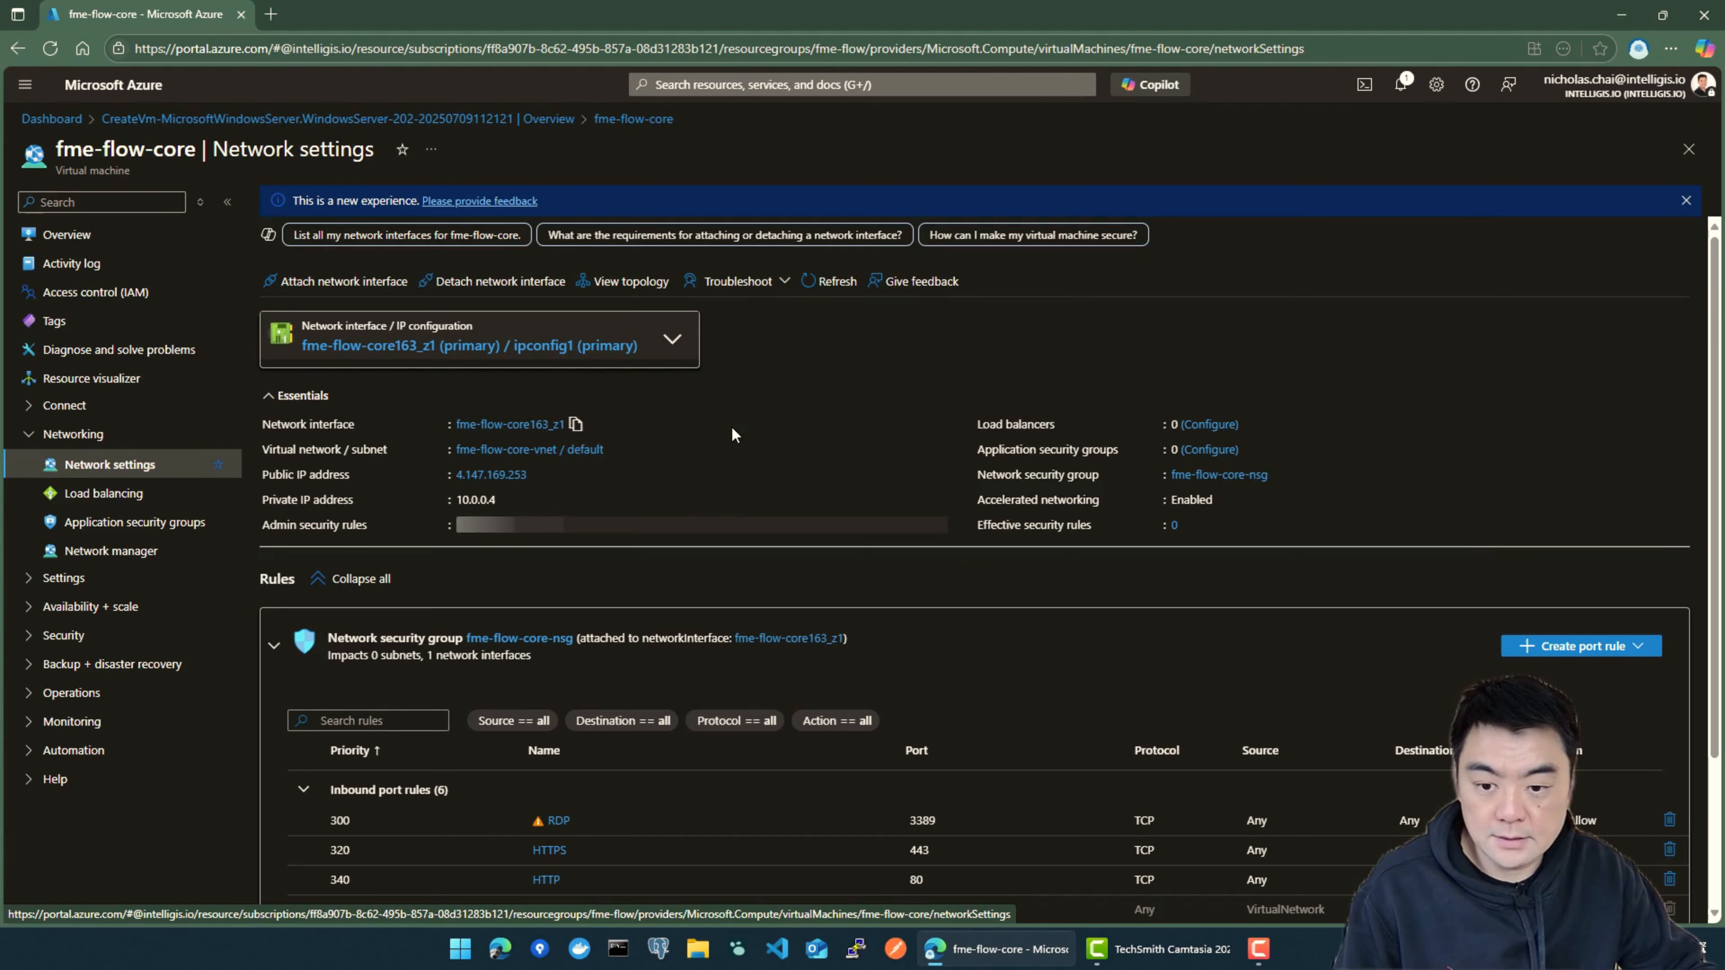
pyautogui.scroll(-3, 814, 418)
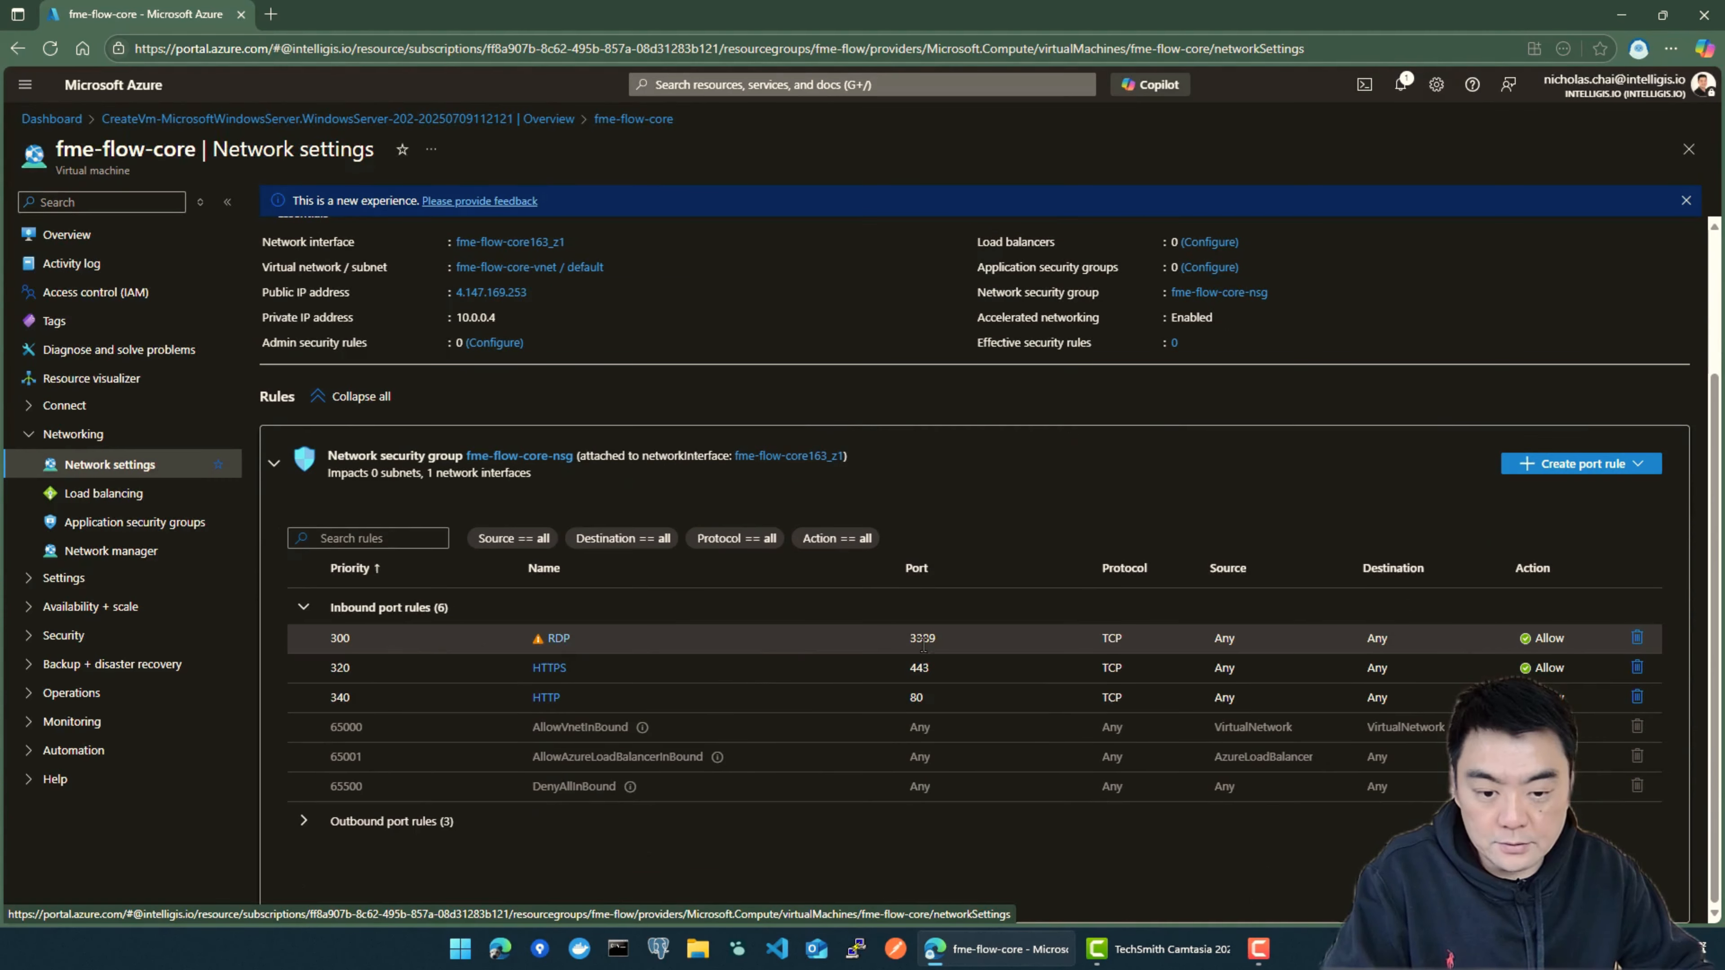
# Restrict the RDP inbound port rule by setting its source to My IP address, and save the rule
pyautogui.click(557, 642)
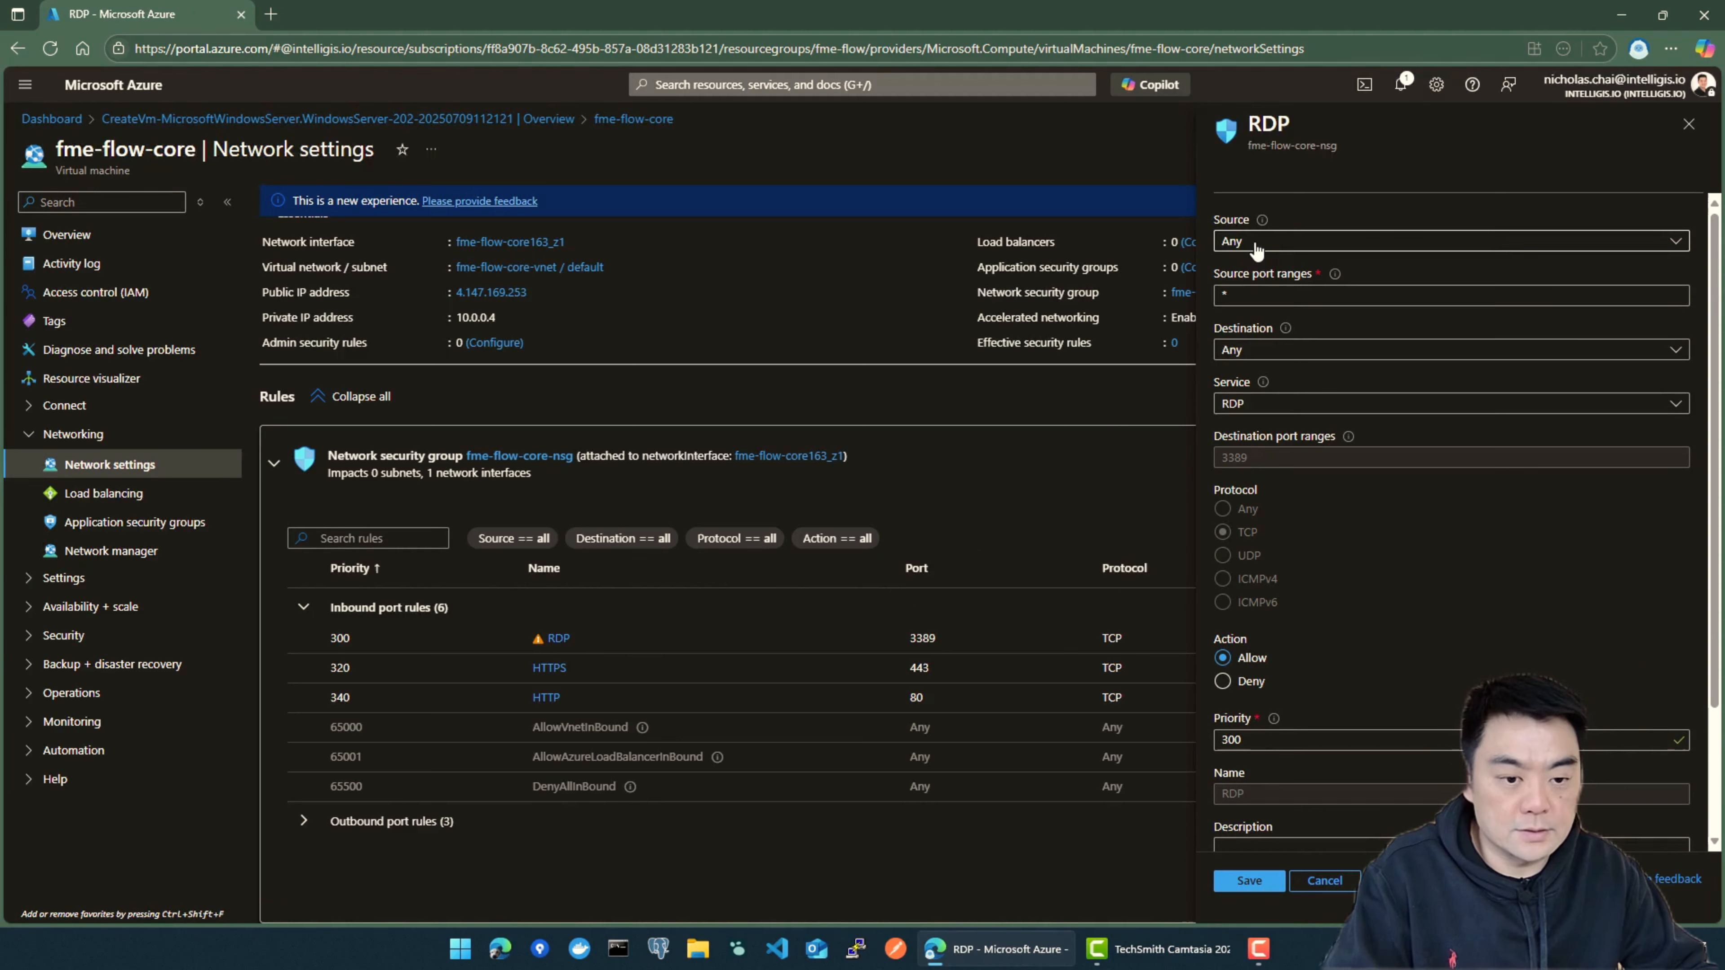
pyautogui.click(1311, 246)
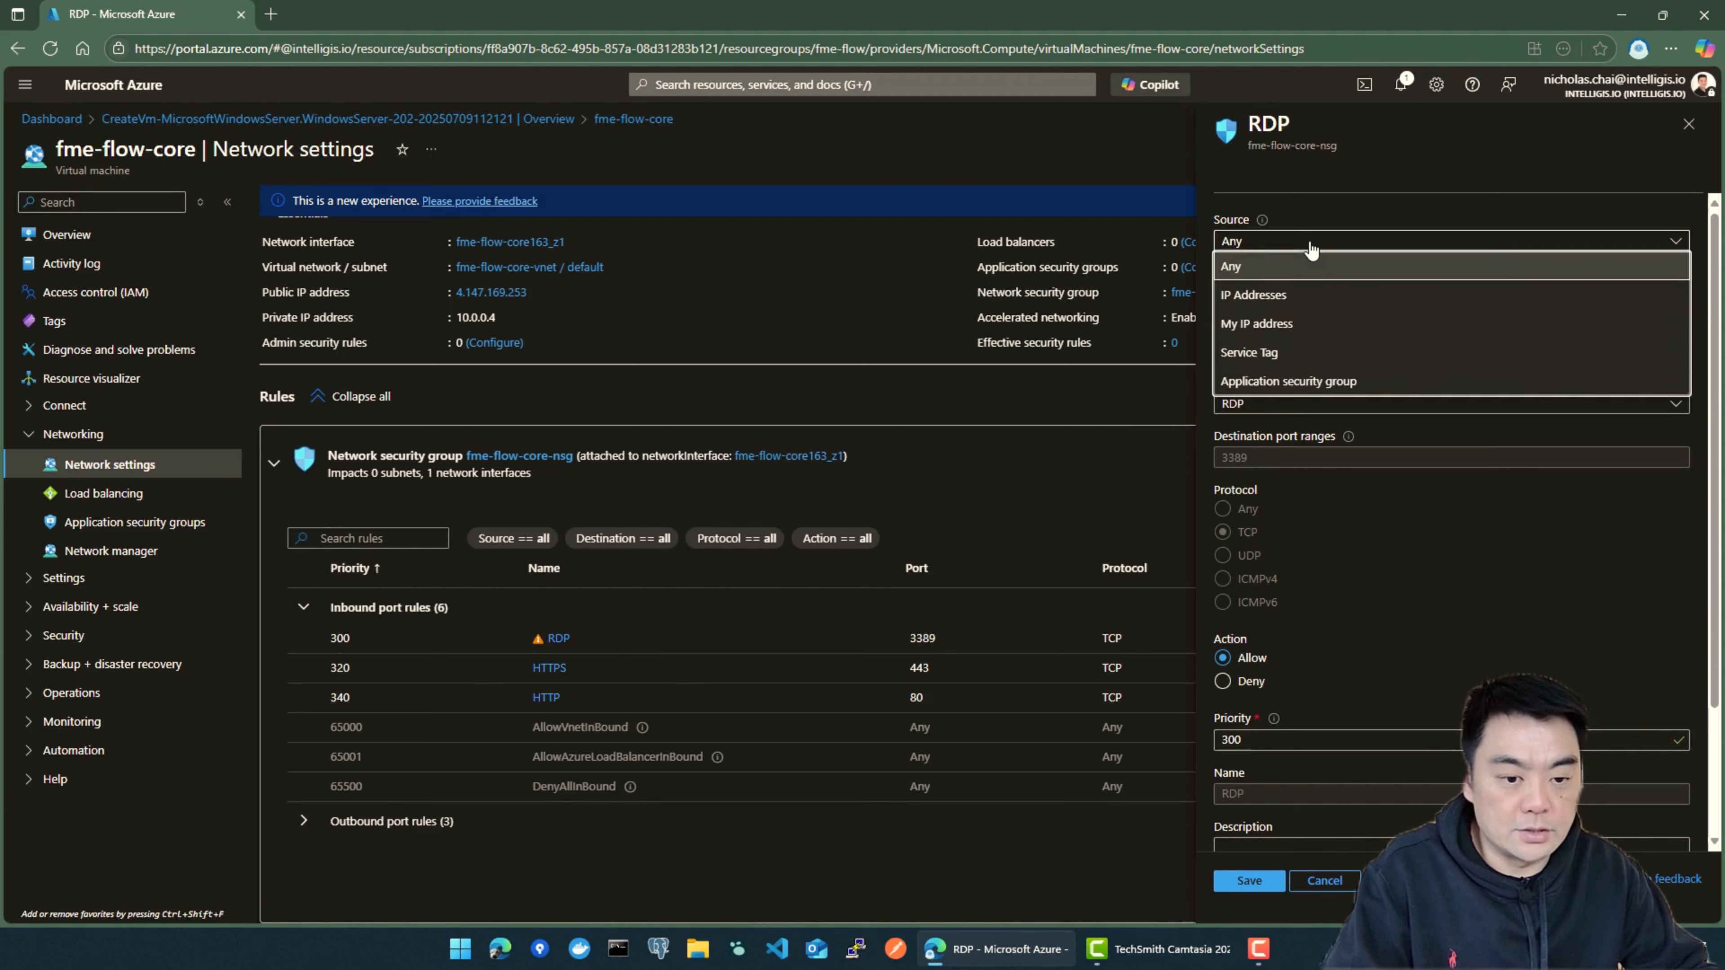
pyautogui.click(1266, 327)
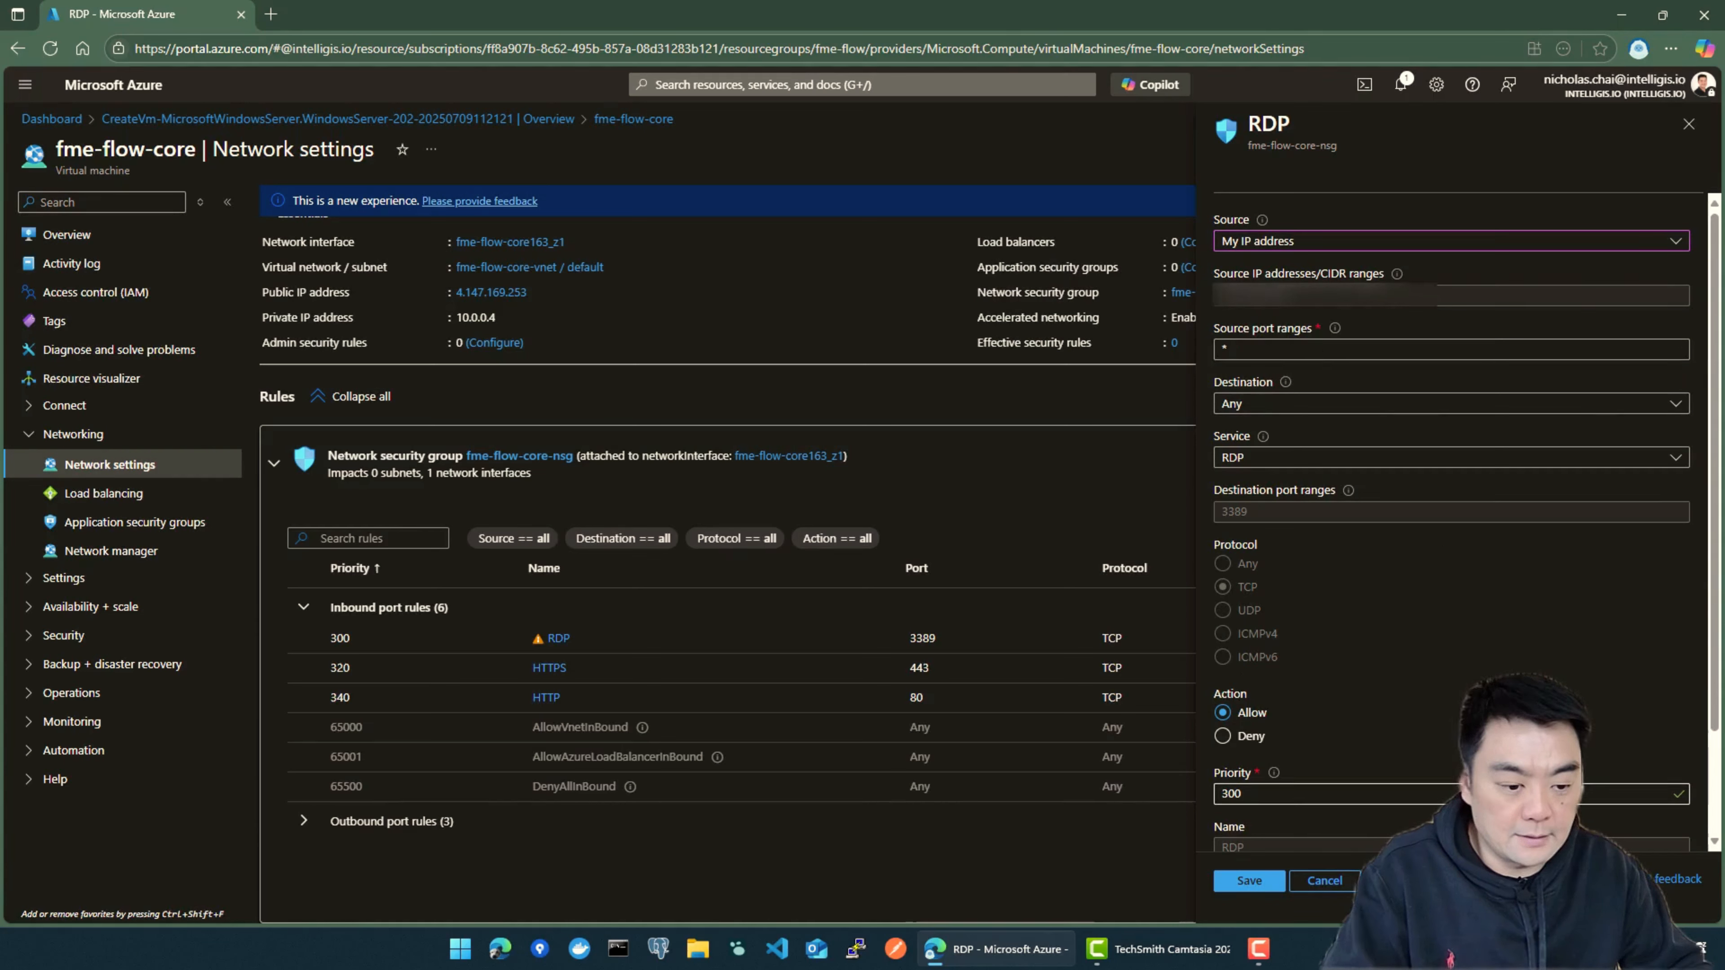
pyautogui.click(1258, 949)
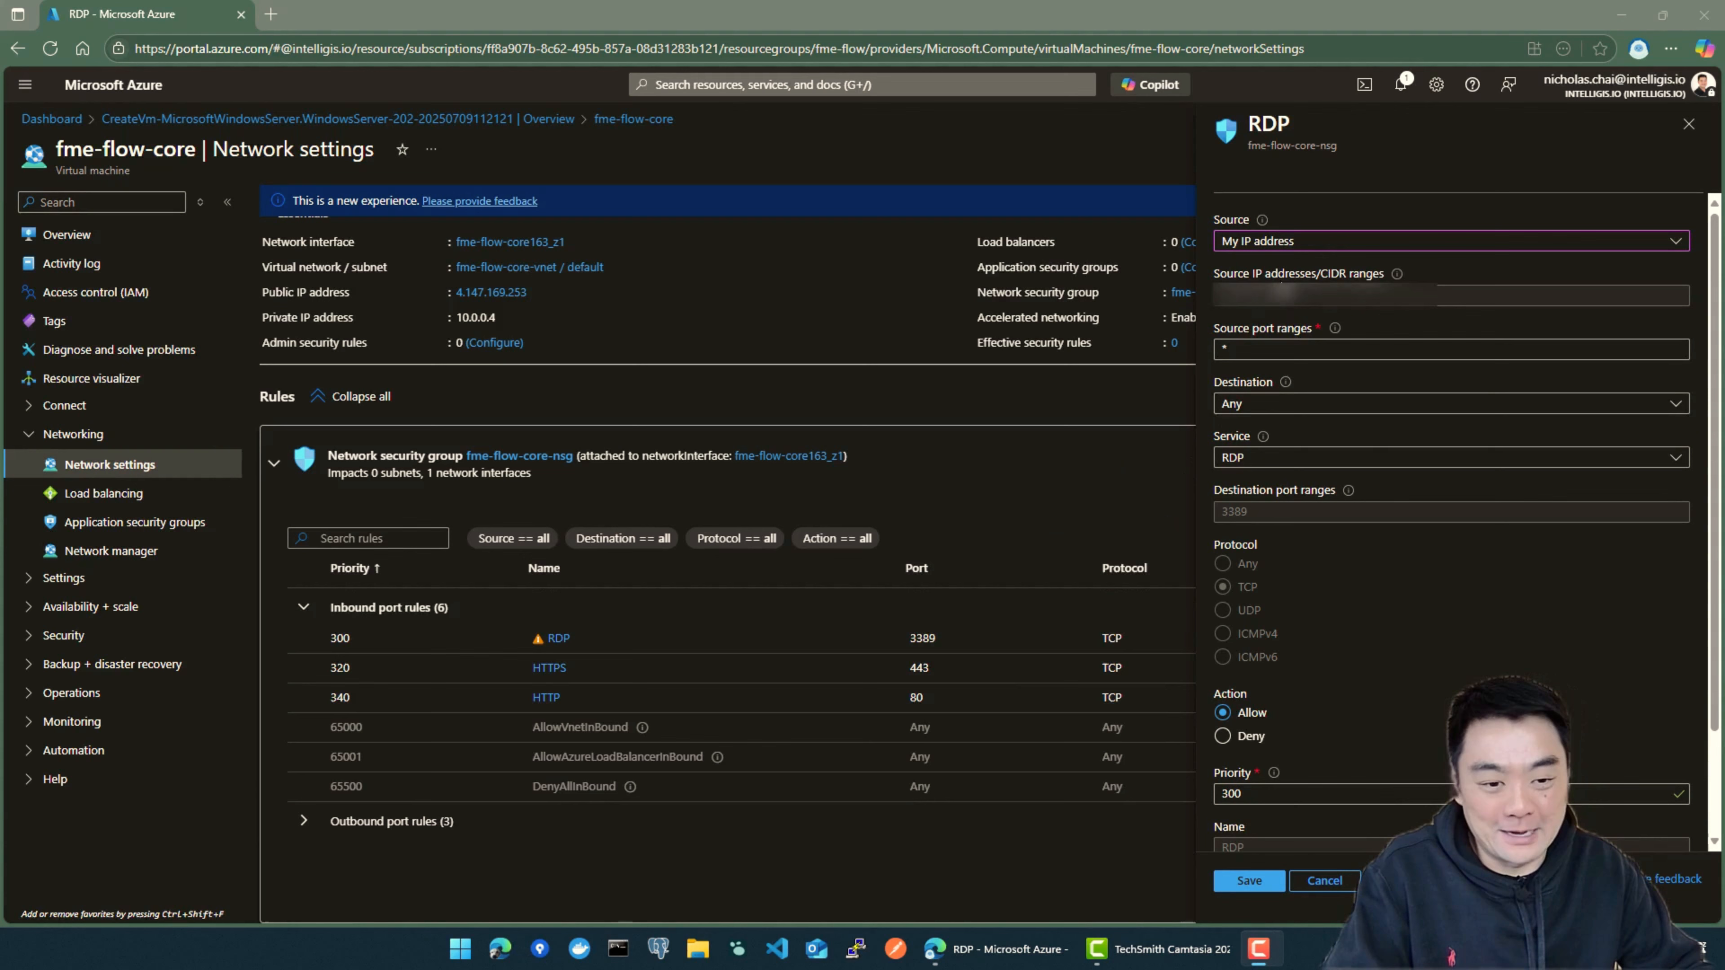
pyautogui.click(1251, 881)
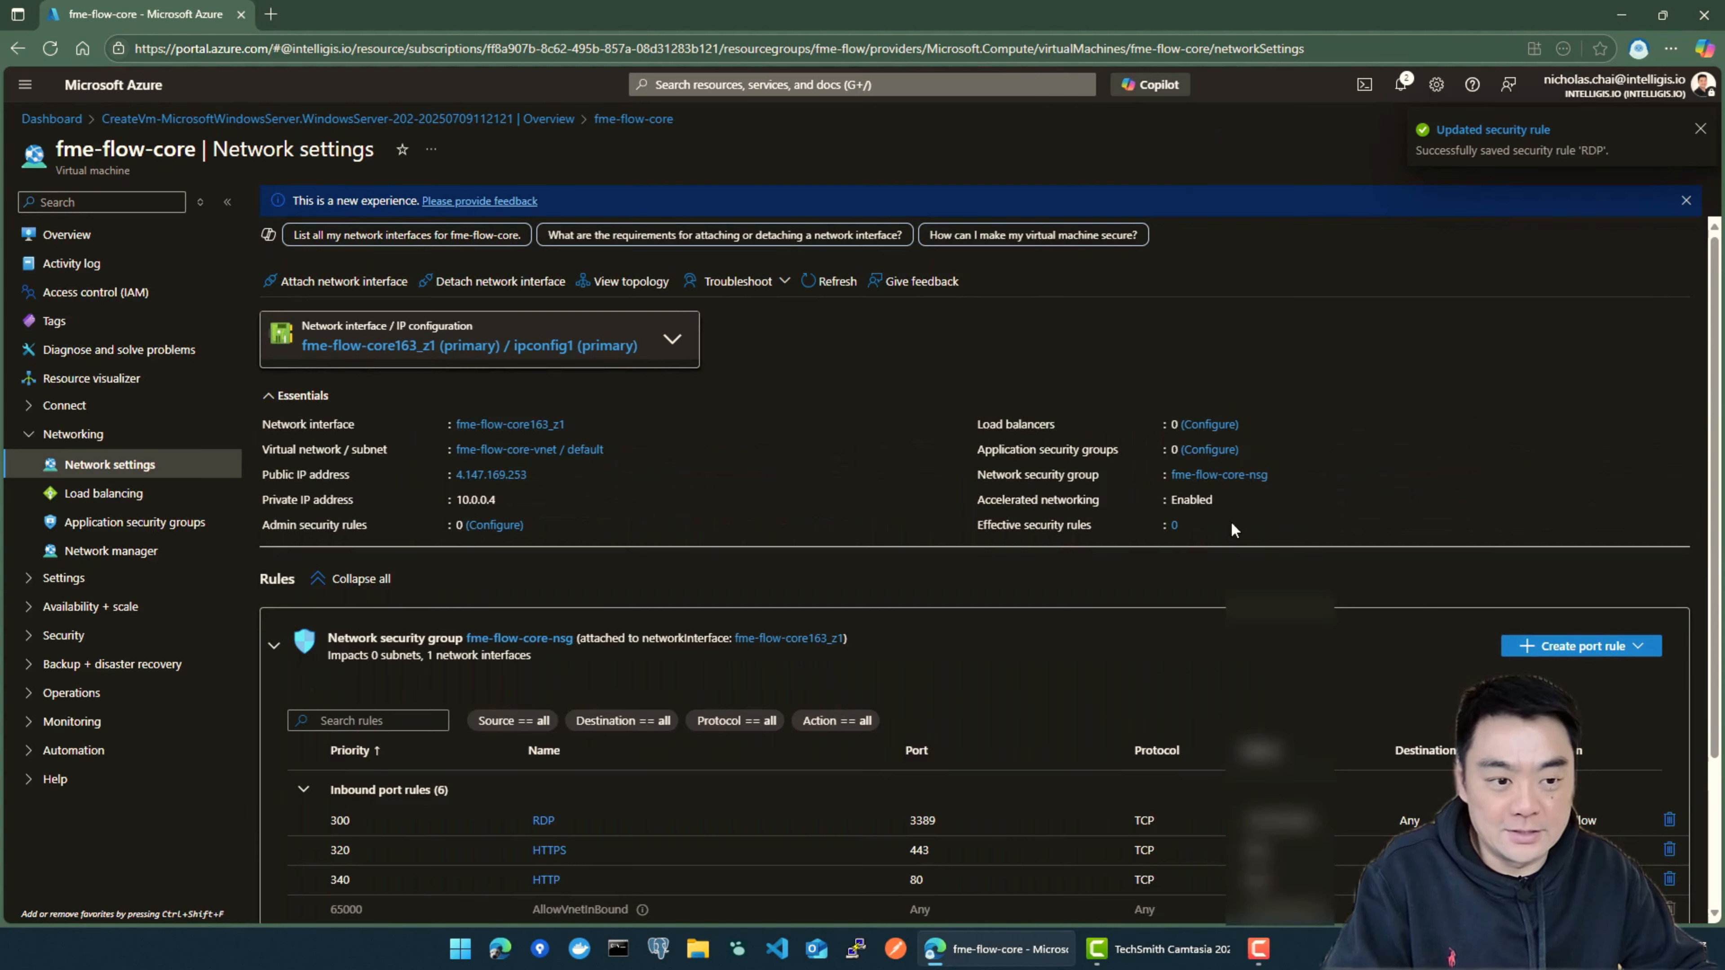
pyautogui.scroll(-3, 1041, 607)
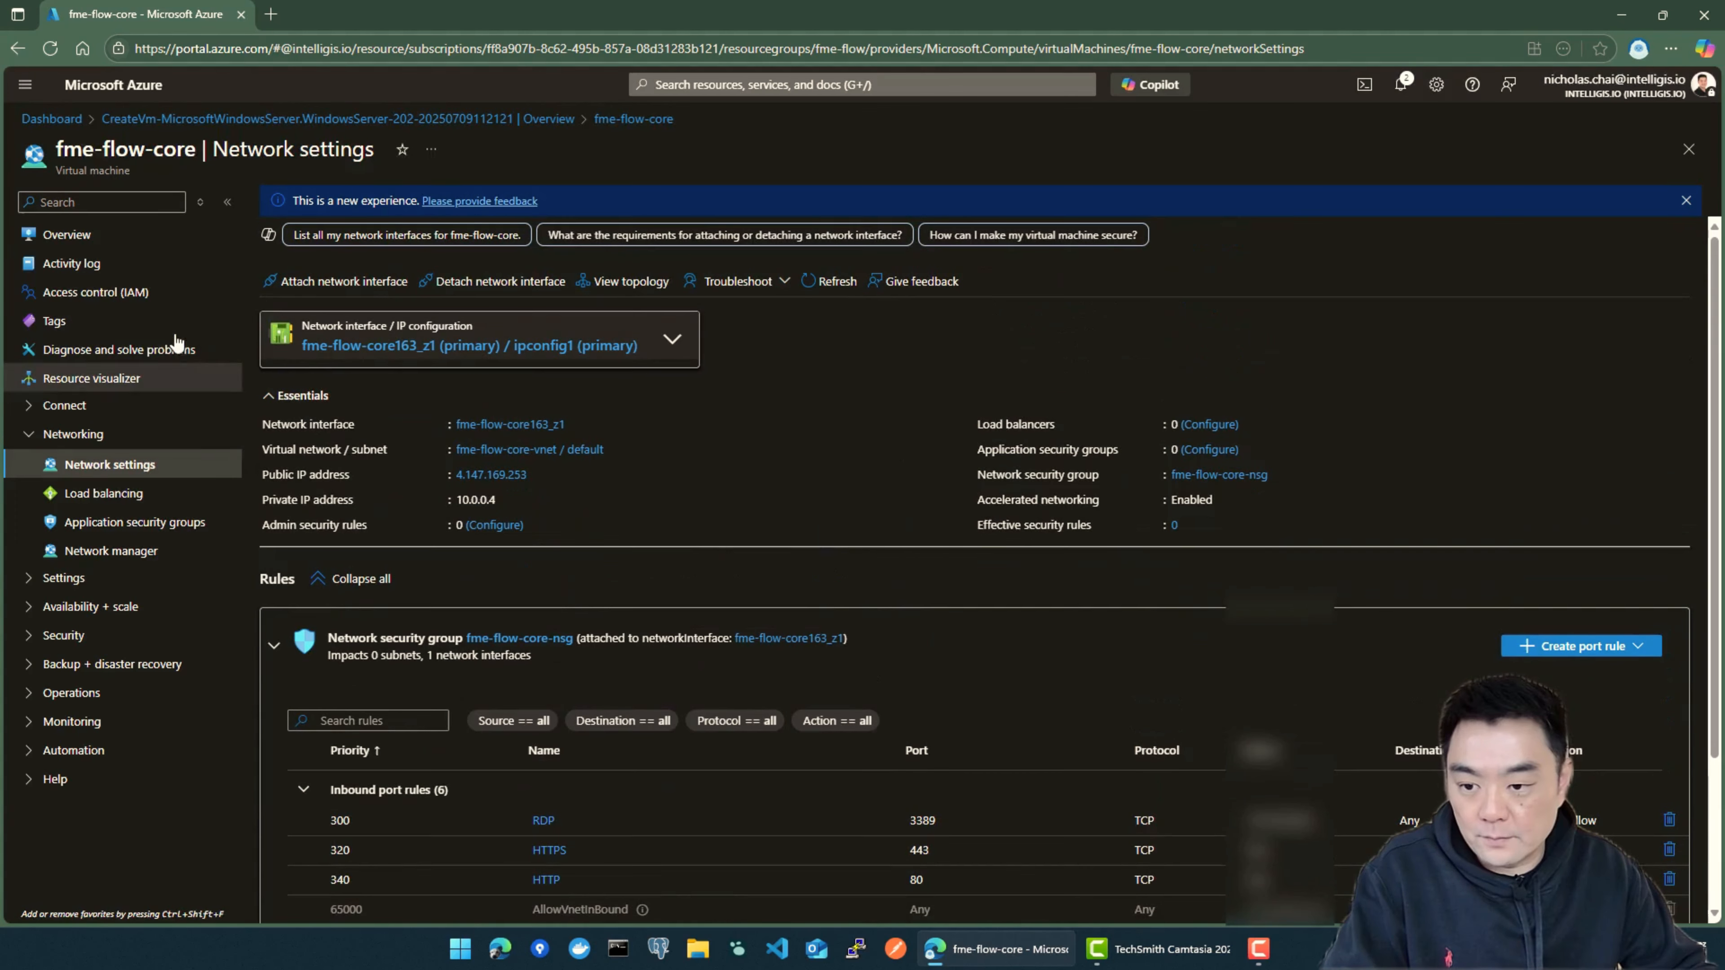
# Return to the virtual machine's overview and open its connection options
pyautogui.click(79, 235)
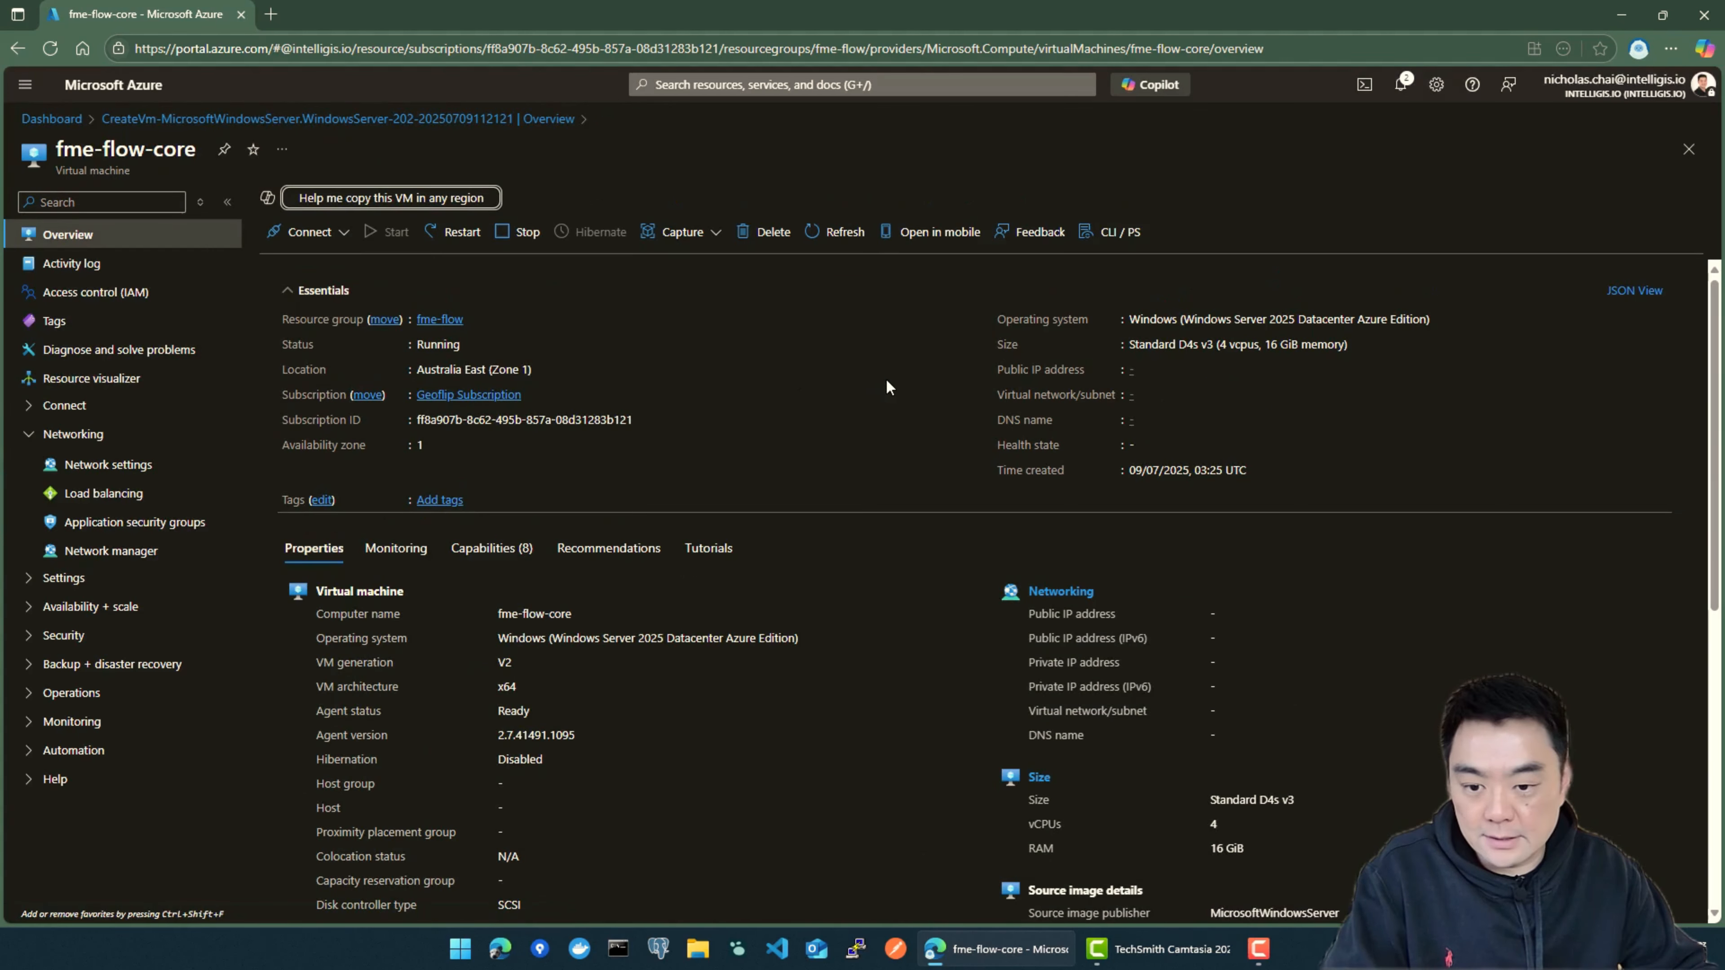
pyautogui.click(347, 234)
pyautogui.click(292, 264)
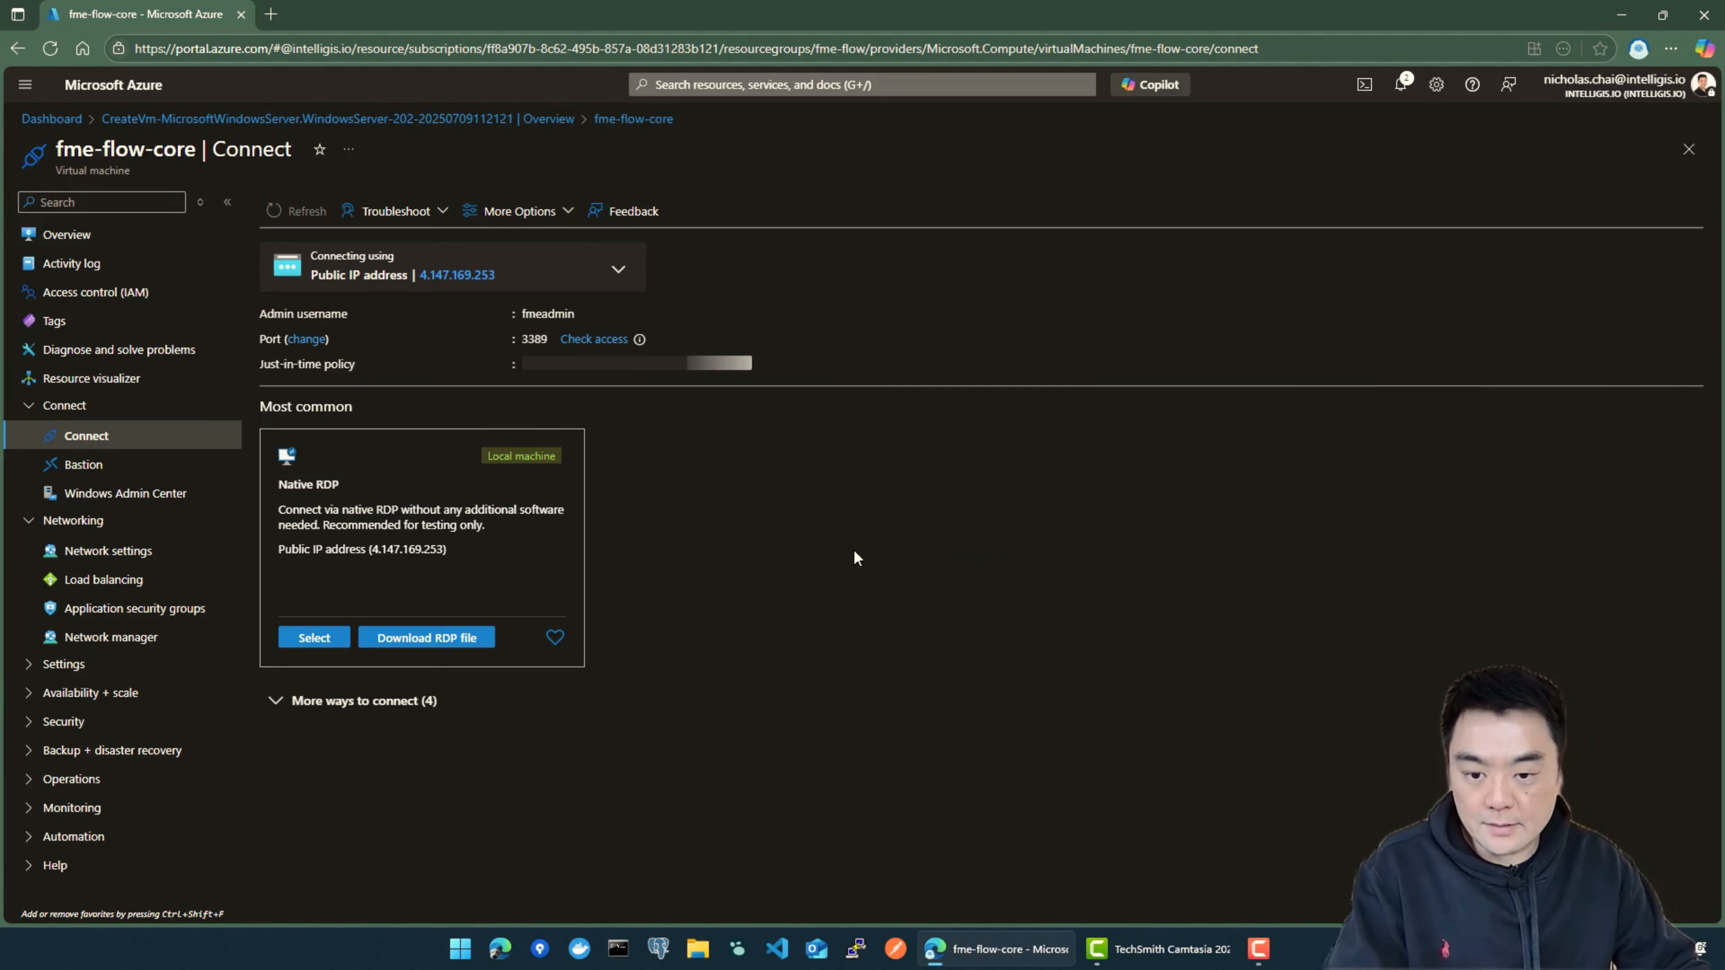
# Download the native RDP file for the fme-flow-core virtual machine, keep it despite the browser's warning, and open it
pyautogui.click(427, 637)
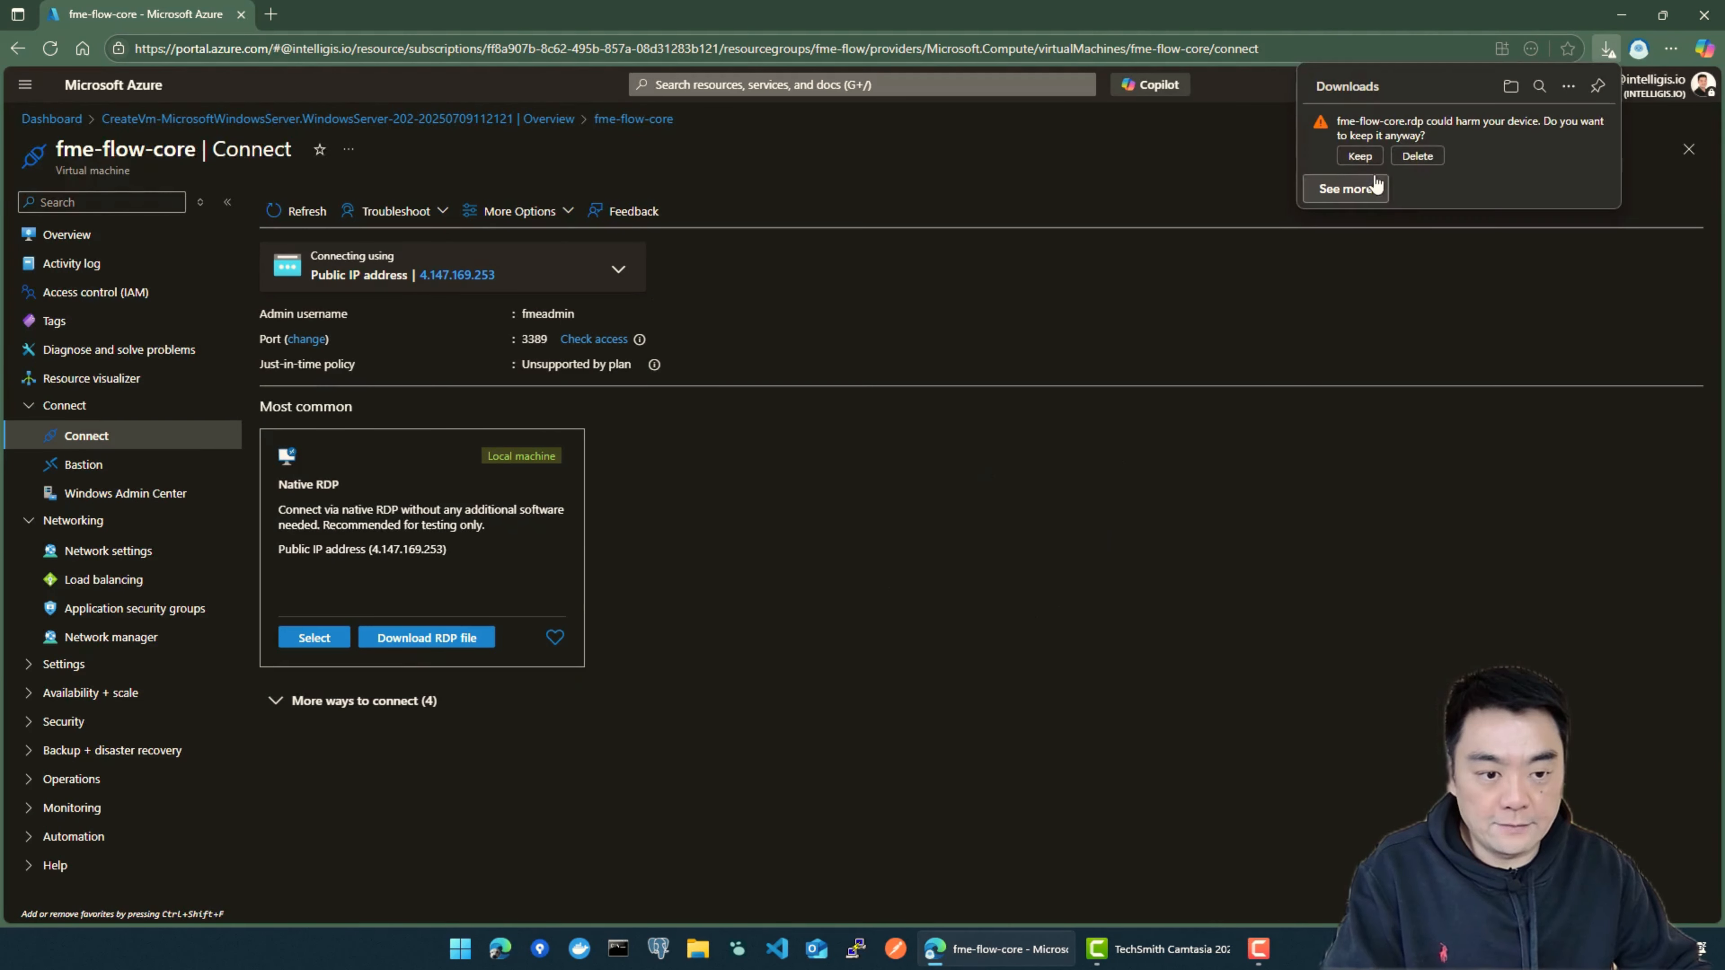
pyautogui.click(1360, 156)
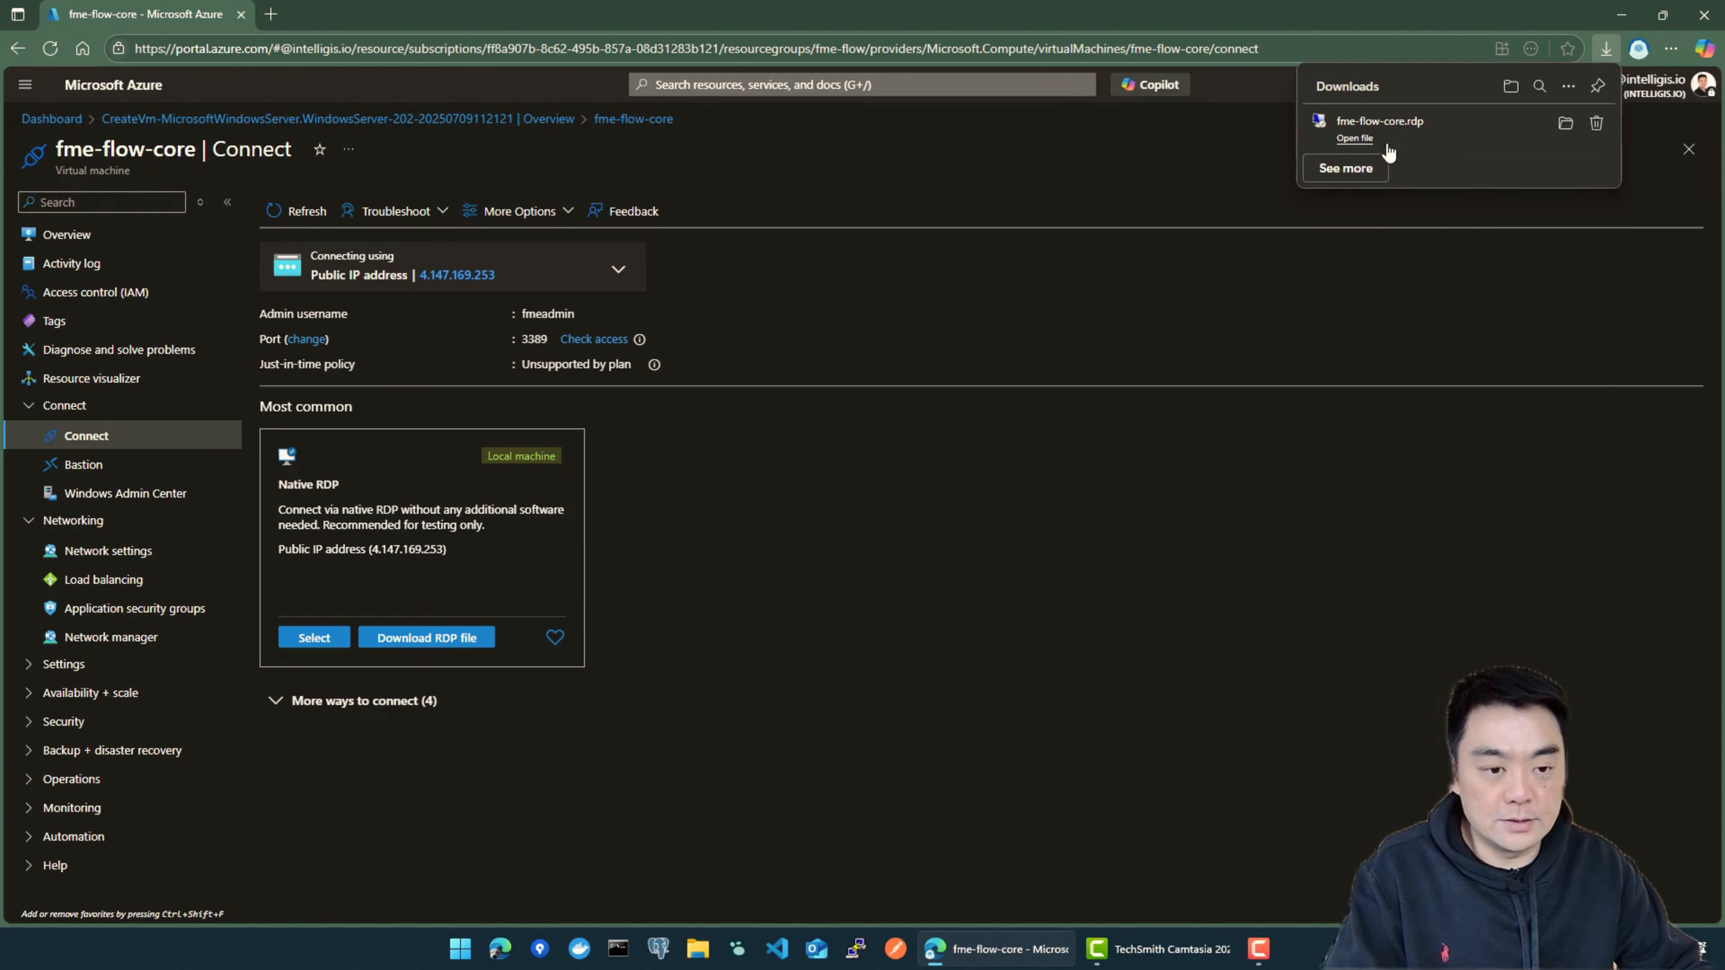
pyautogui.click(1365, 149)
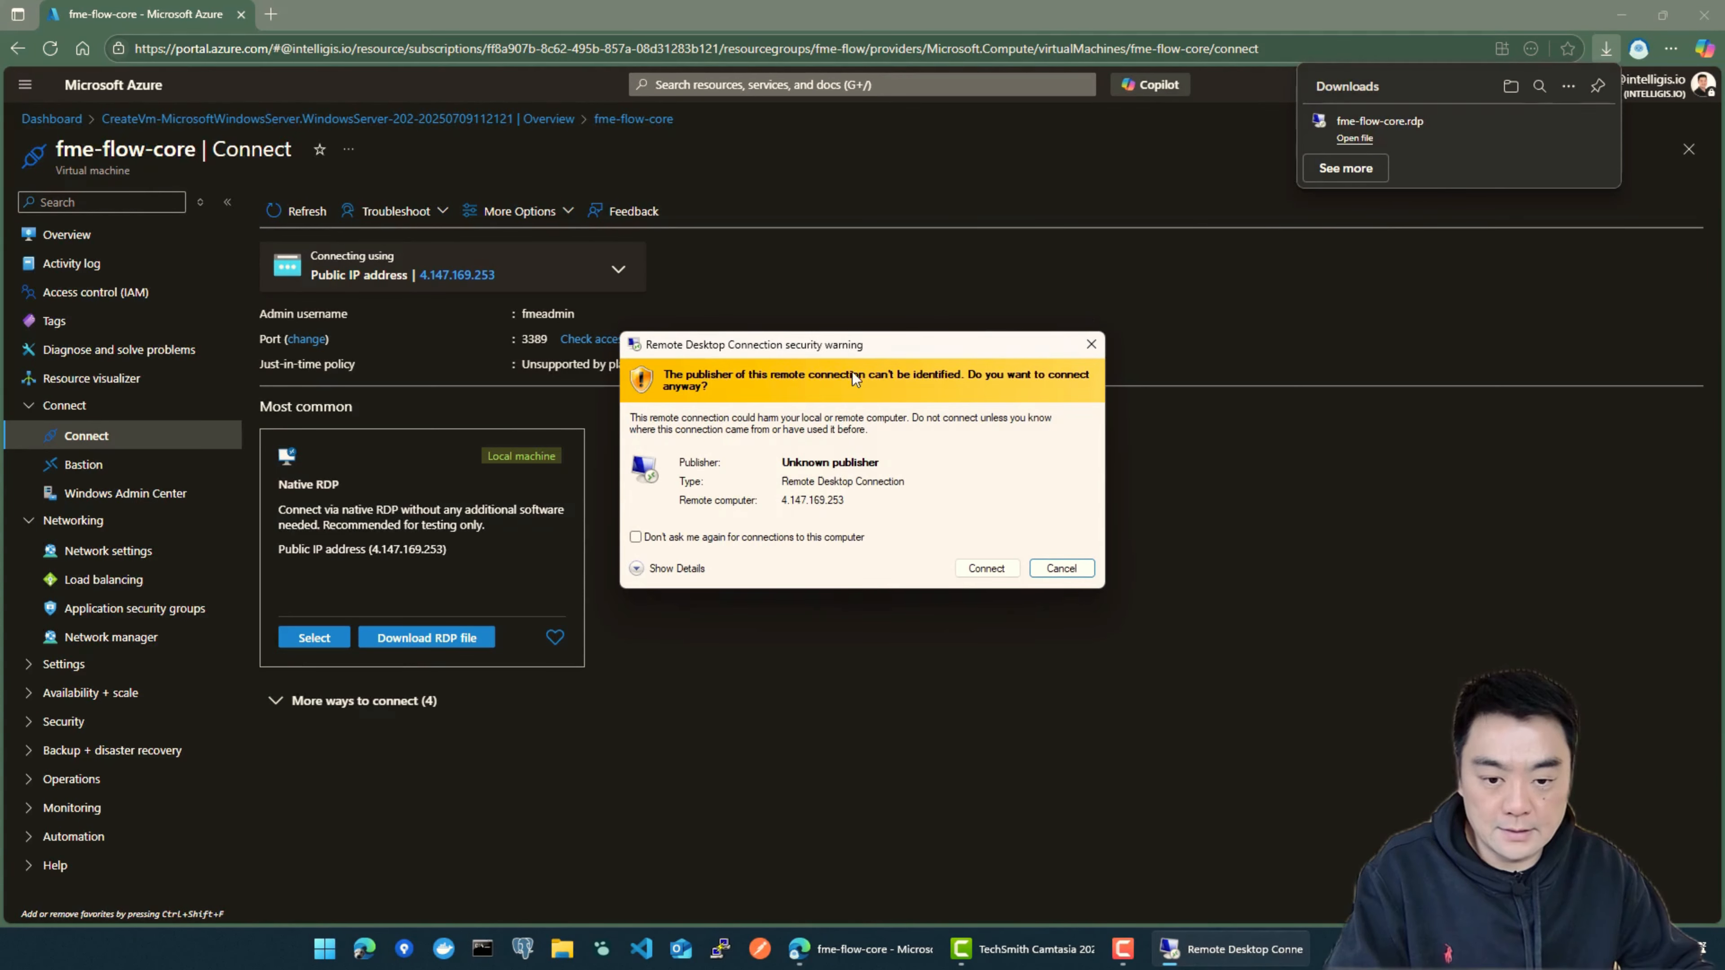
# Connect to the remote computer despite the unknown publisher, enter the administrator account's password, and accept the untrusted certificate
pyautogui.moveTo(846, 348); pyautogui.dragTo(835, 150)
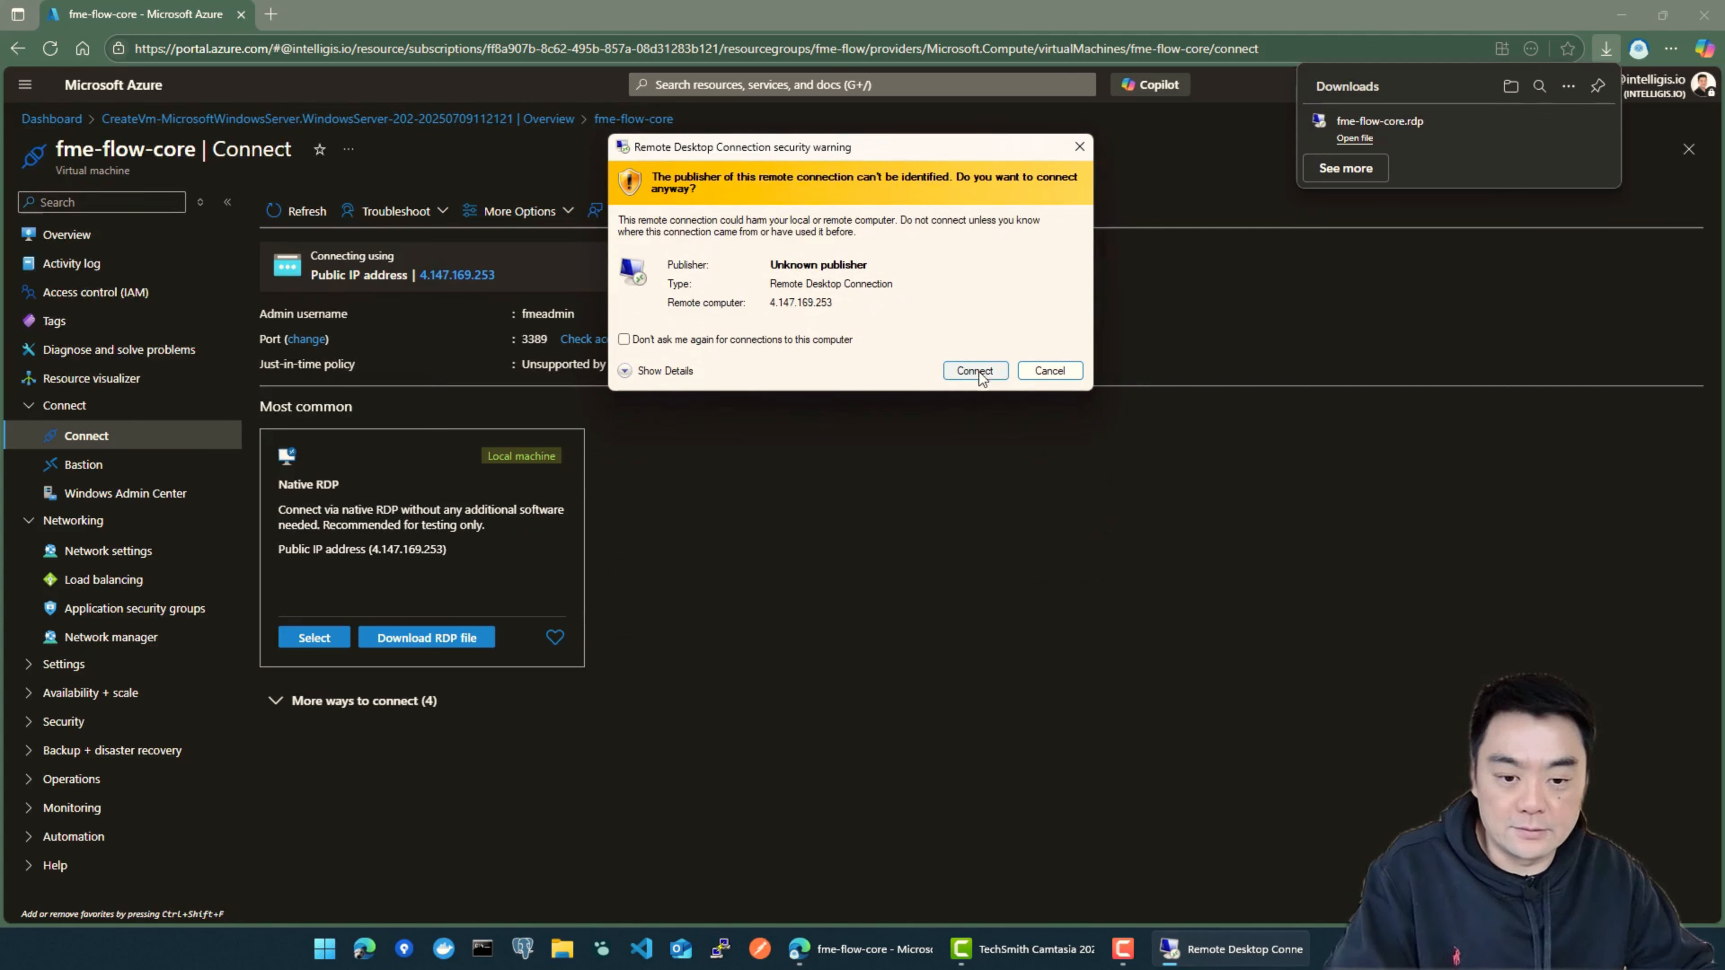
pyautogui.moveTo(881, 148)
pyautogui.mouseDown()
pyautogui.moveTo(862, 159)
pyautogui.moveTo(873, 178)
pyautogui.mouseUp()
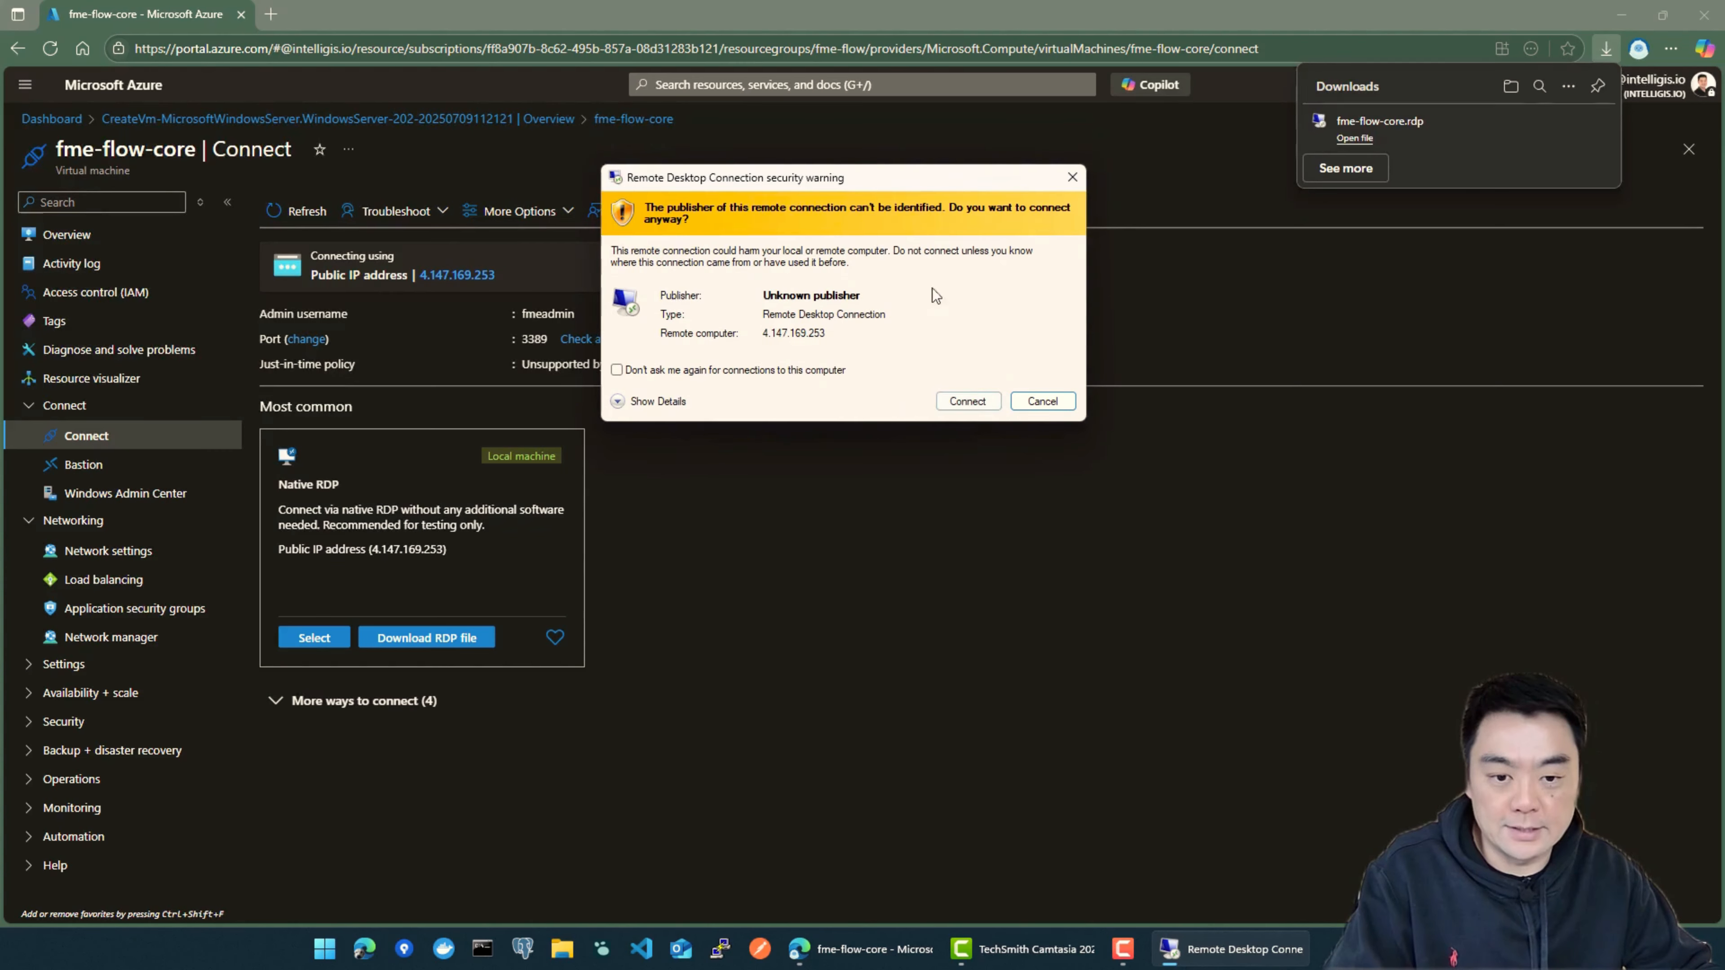
pyautogui.click(969, 401)
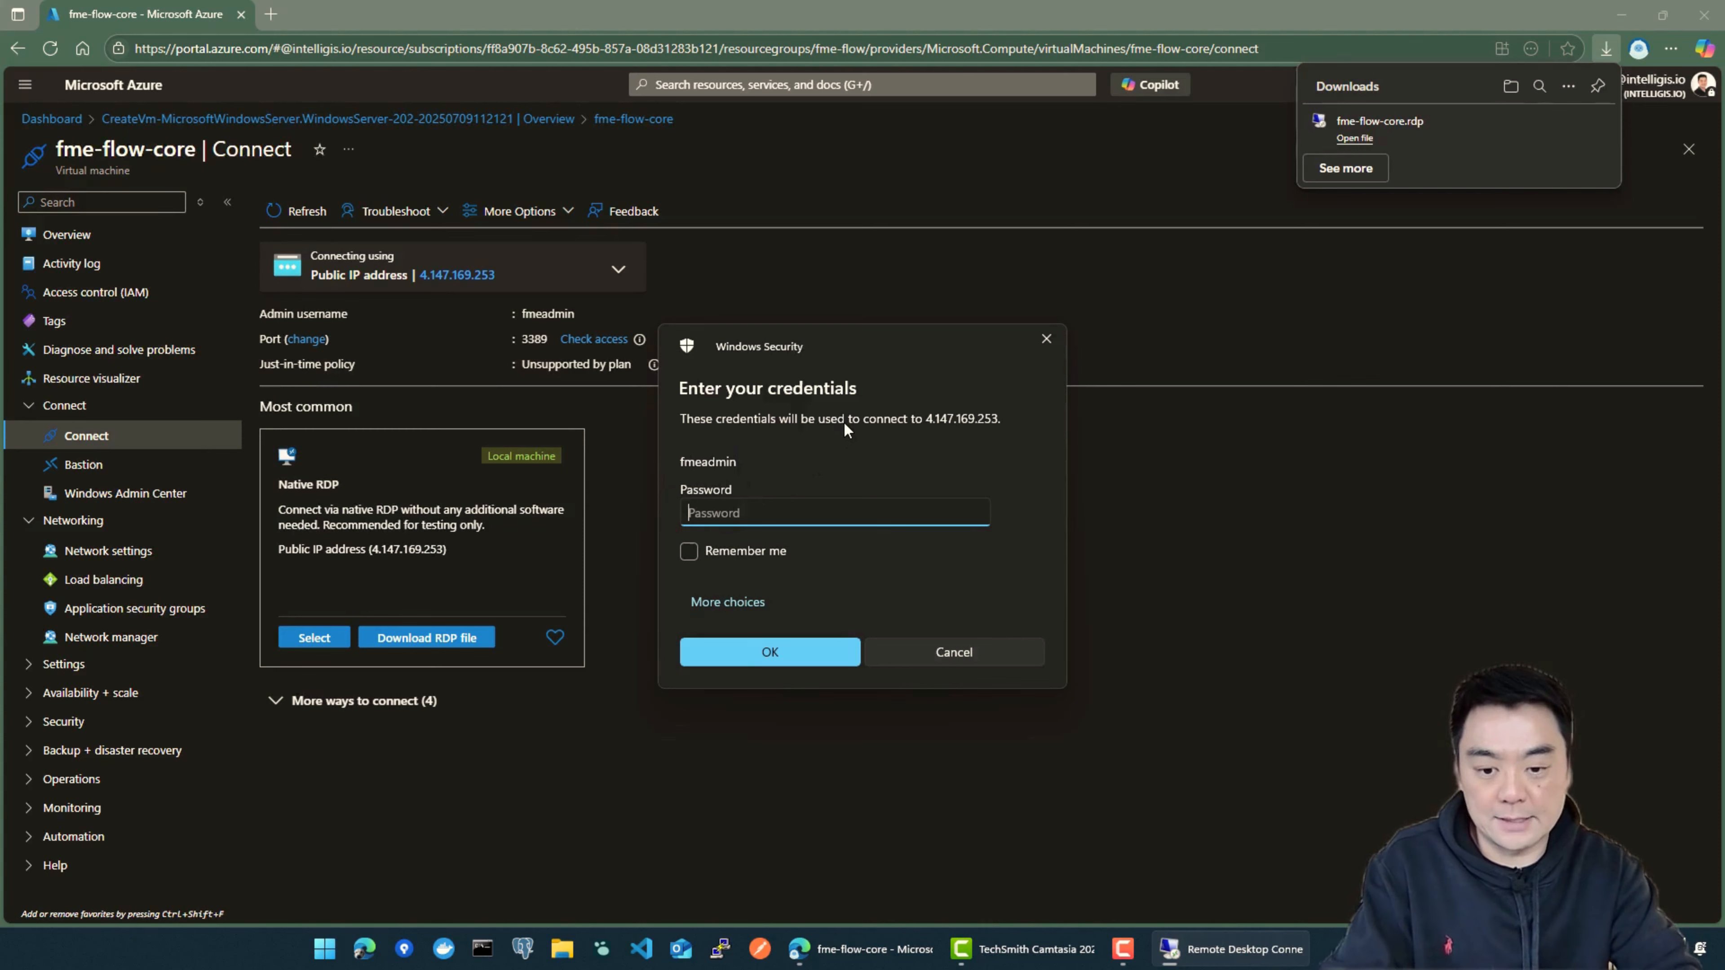
pyautogui.write('••••••••••••')
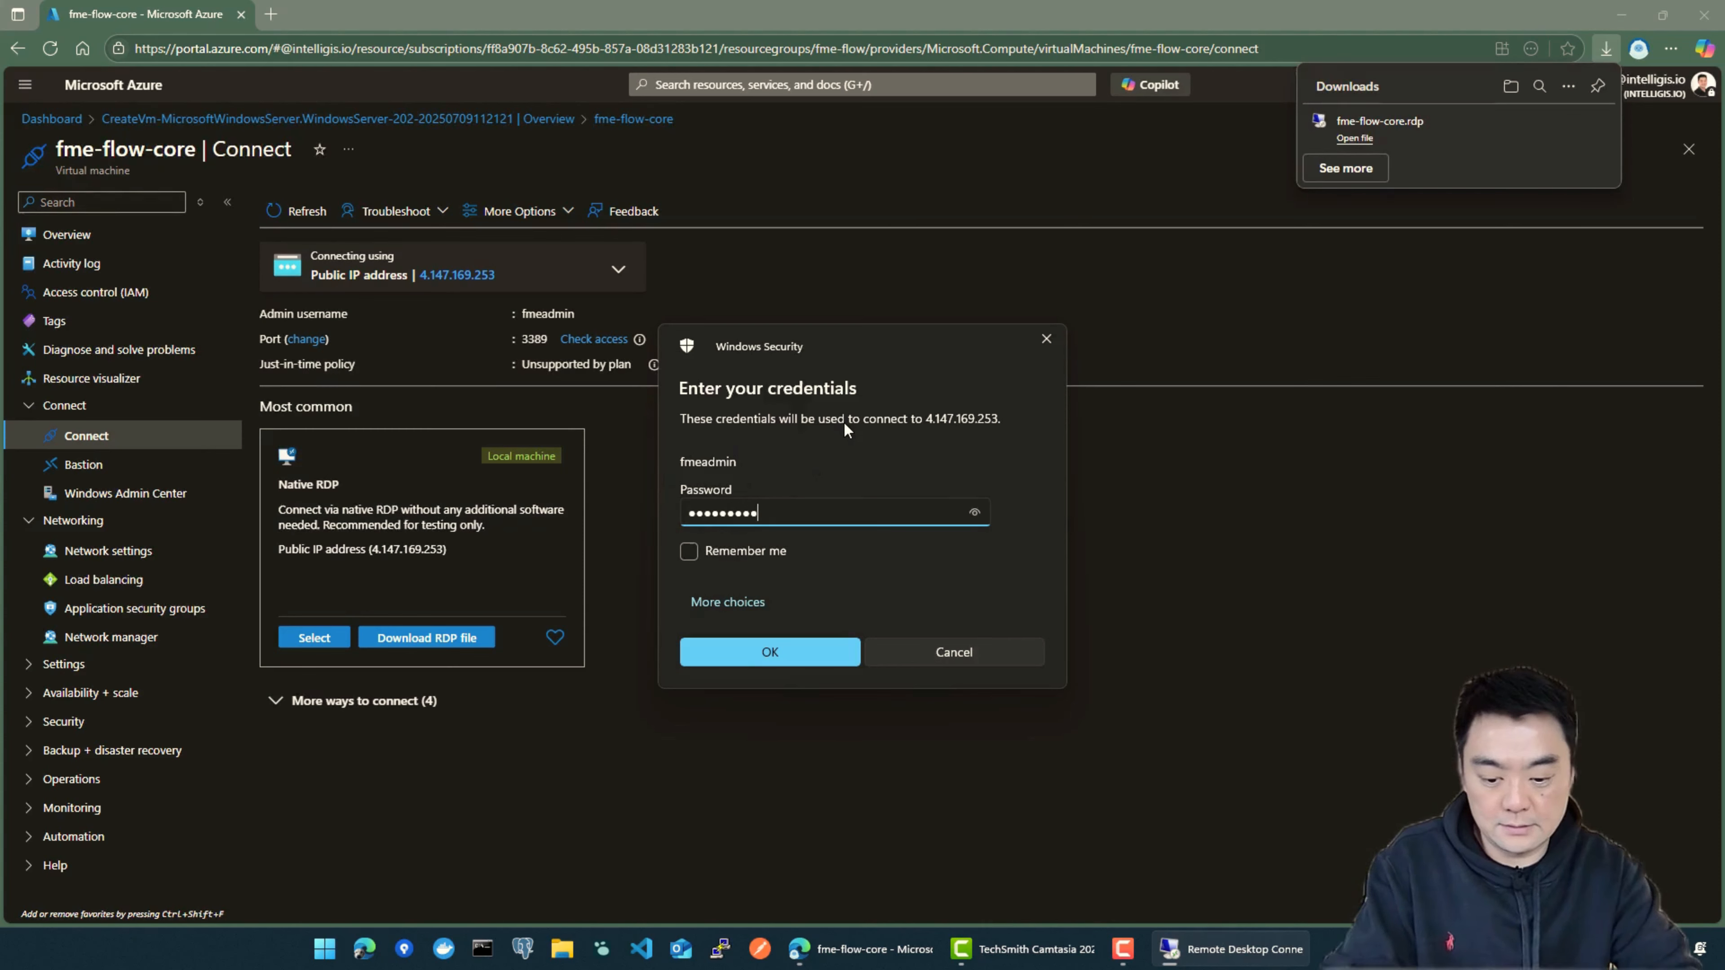
pyautogui.click(799, 654)
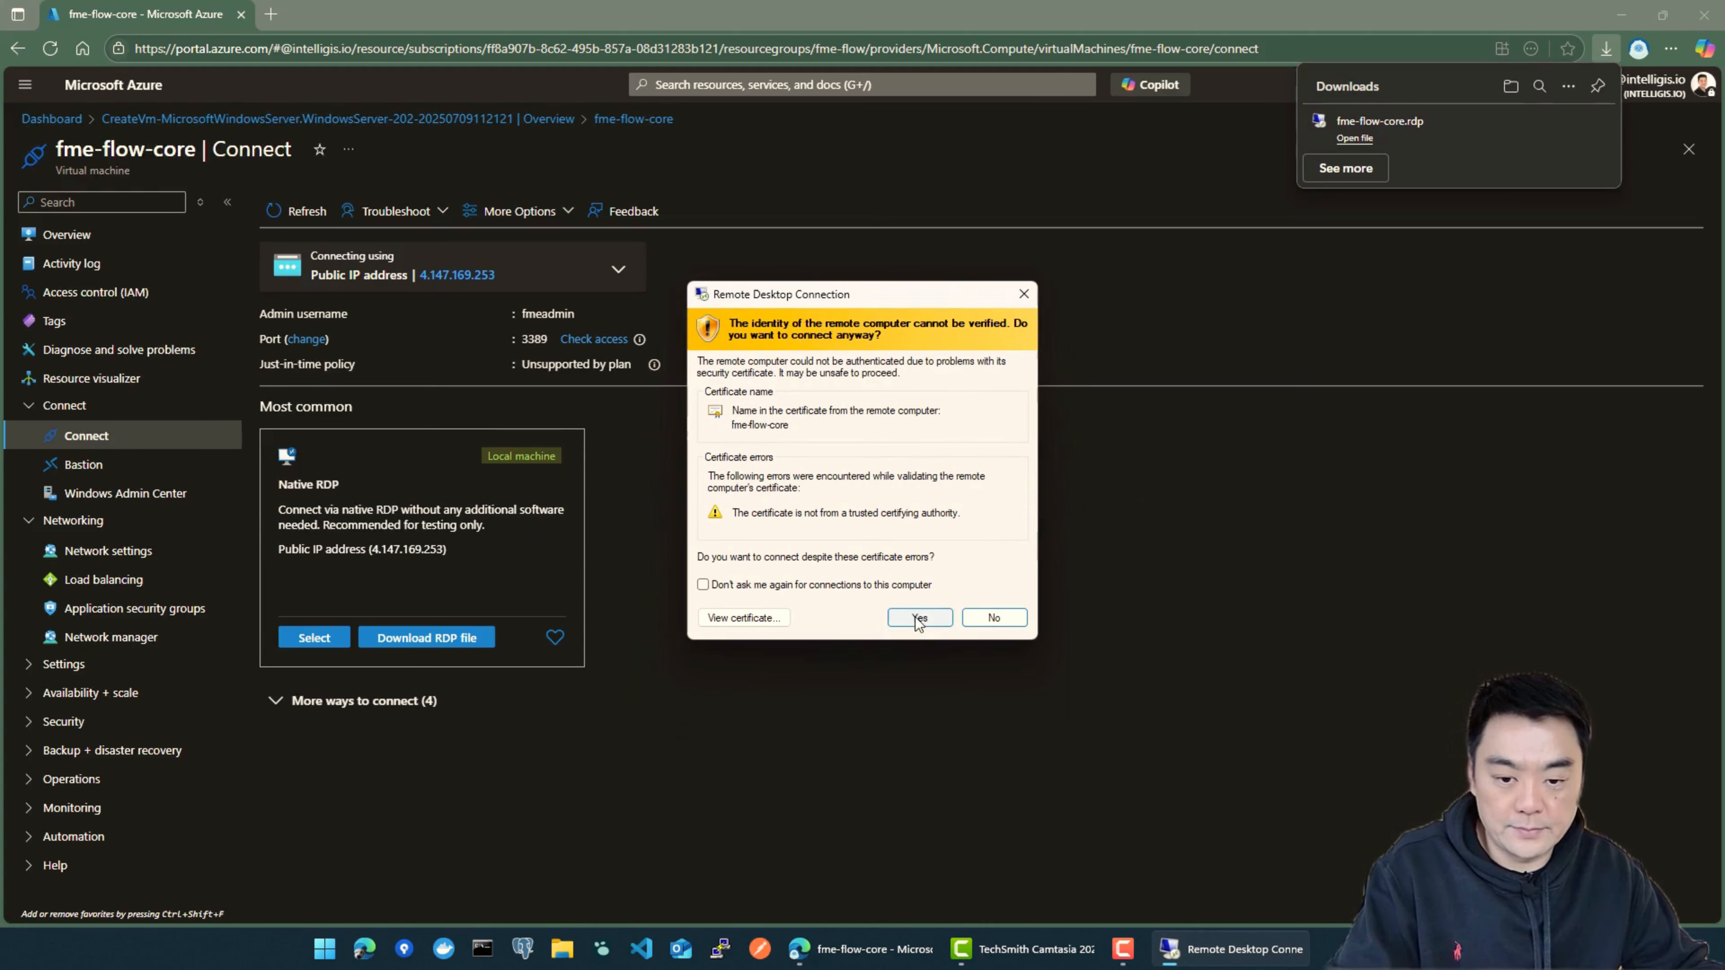
pyautogui.click(922, 619)
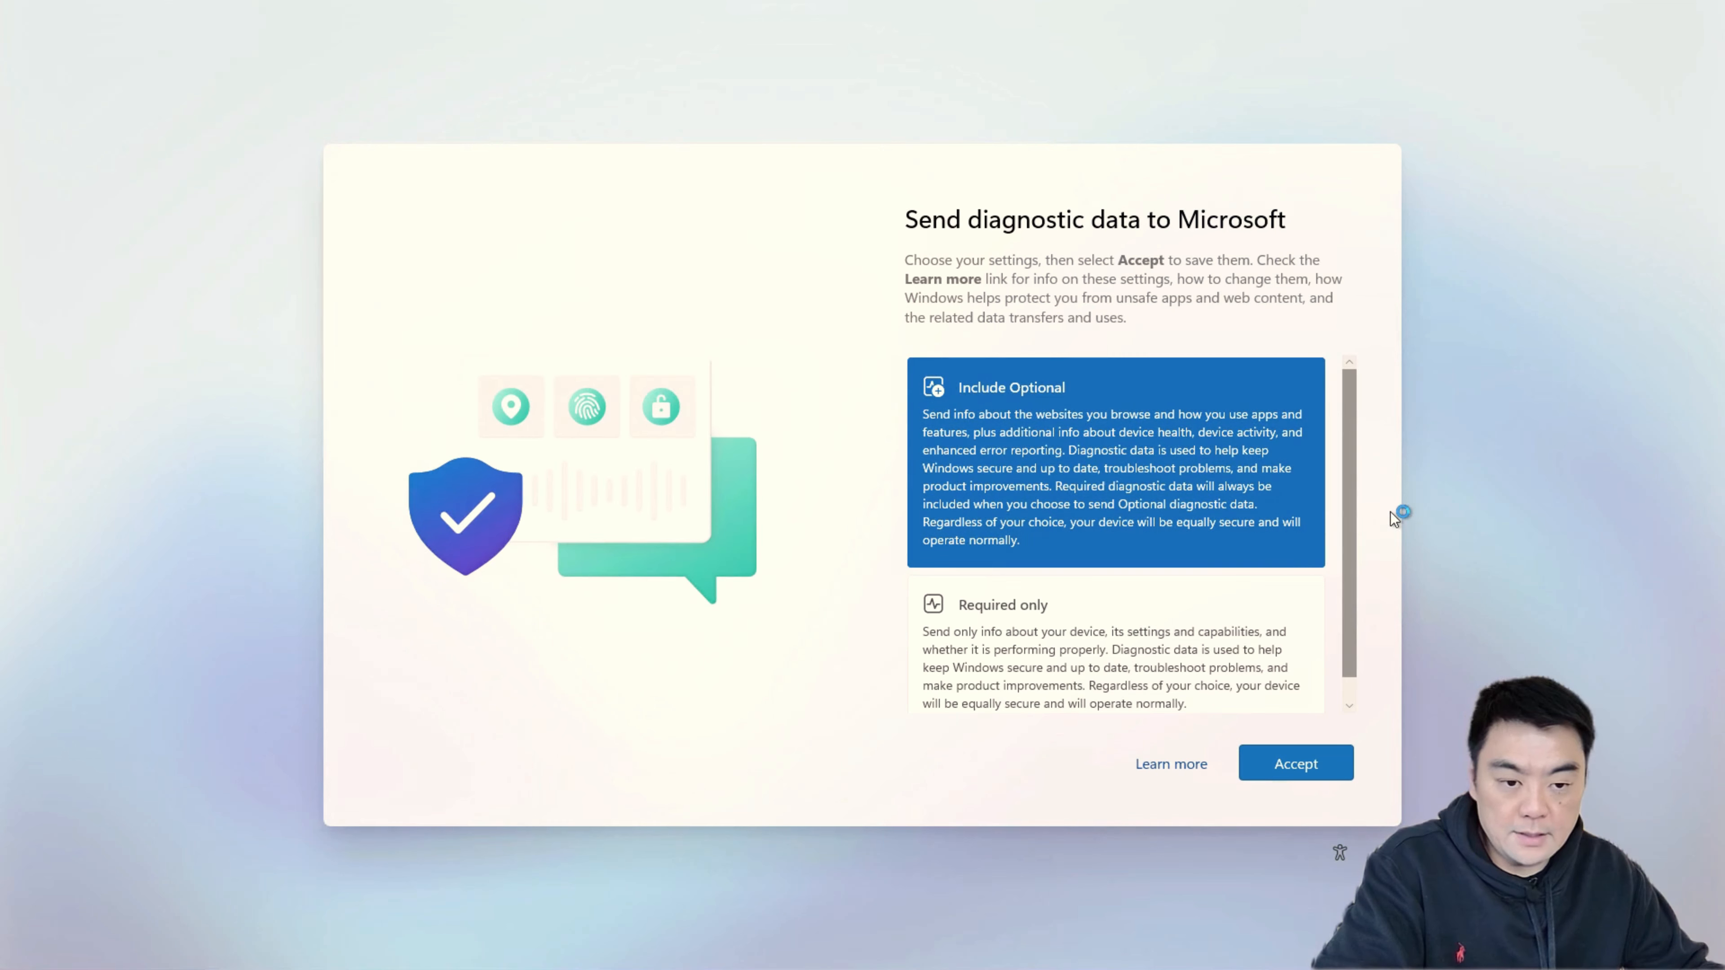
# Choose Required only for the diagnostic data sent to Microsoft and accept the setting
pyautogui.scroll(-1, 1205, 611)
pyautogui.scroll(1, 1174, 598)
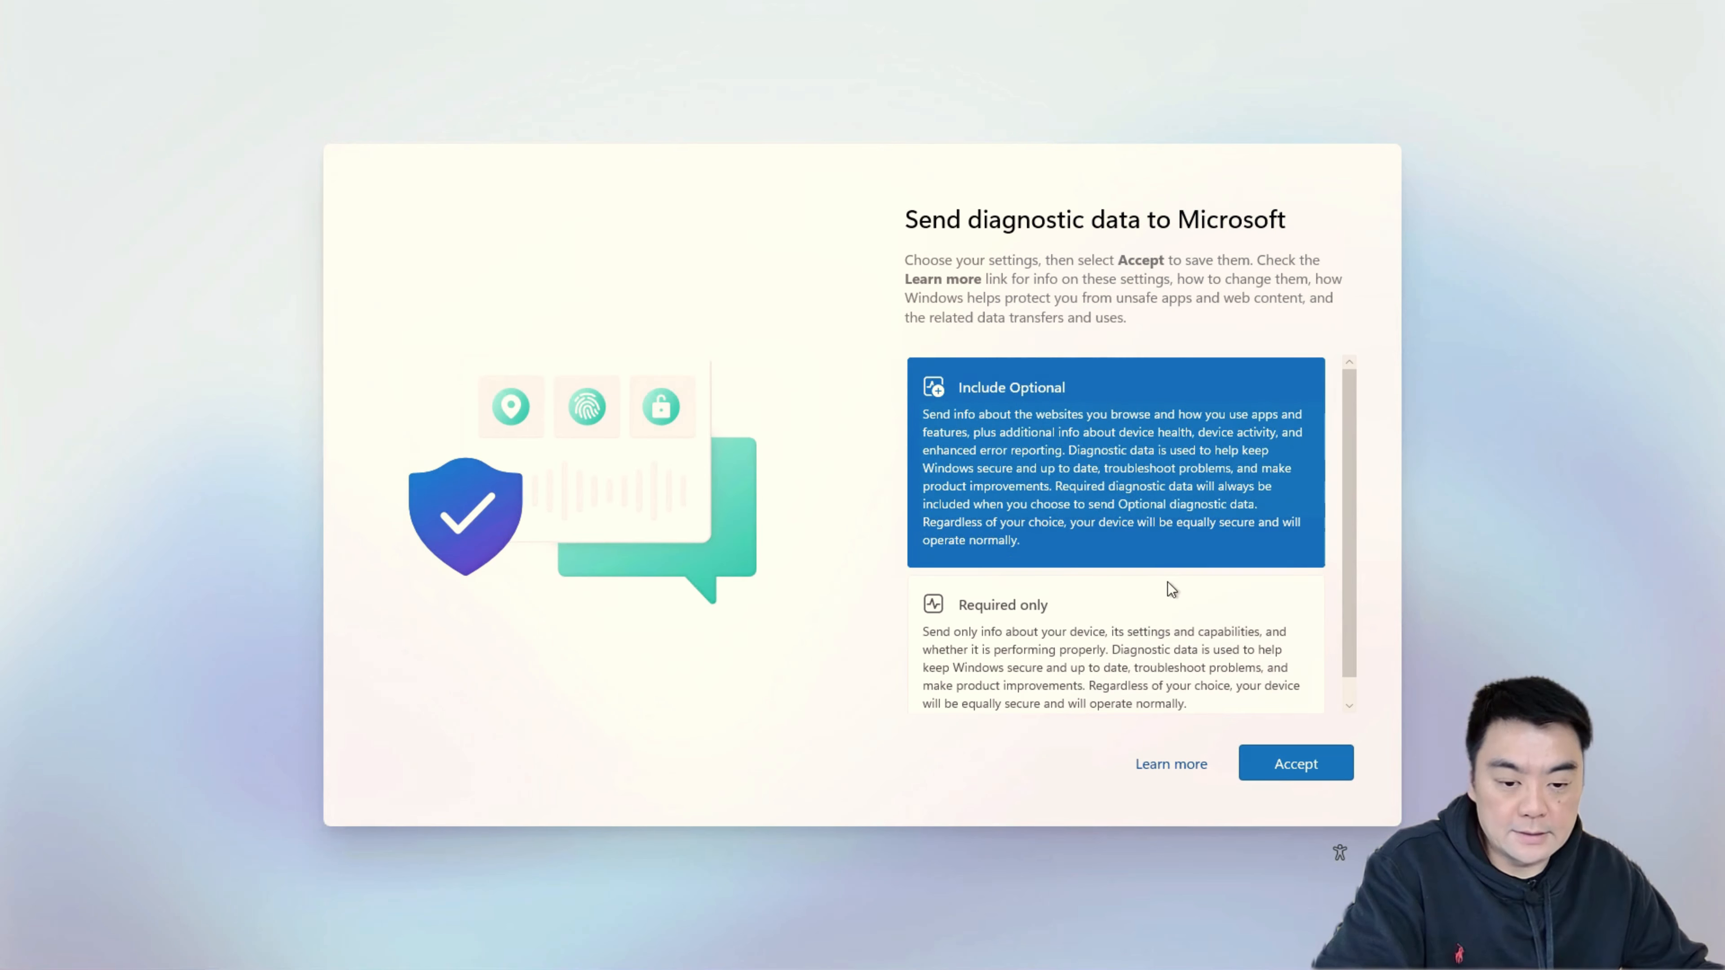
pyautogui.scroll(-1, 1201, 575)
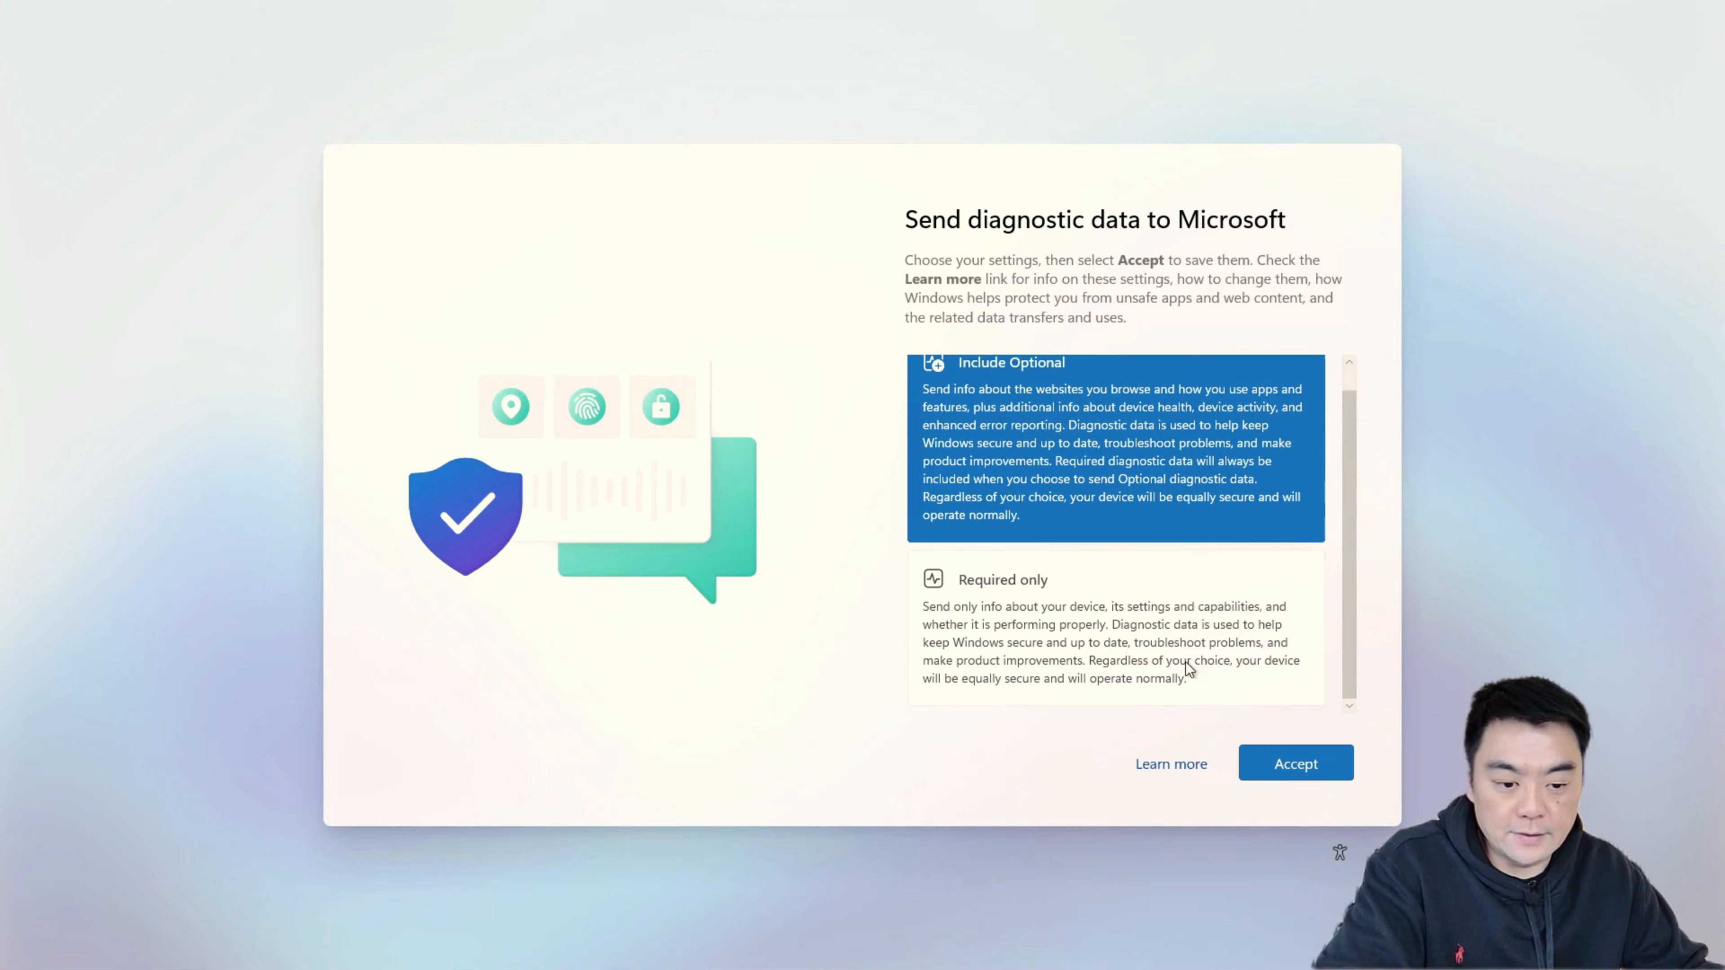
pyautogui.click(1042, 618)
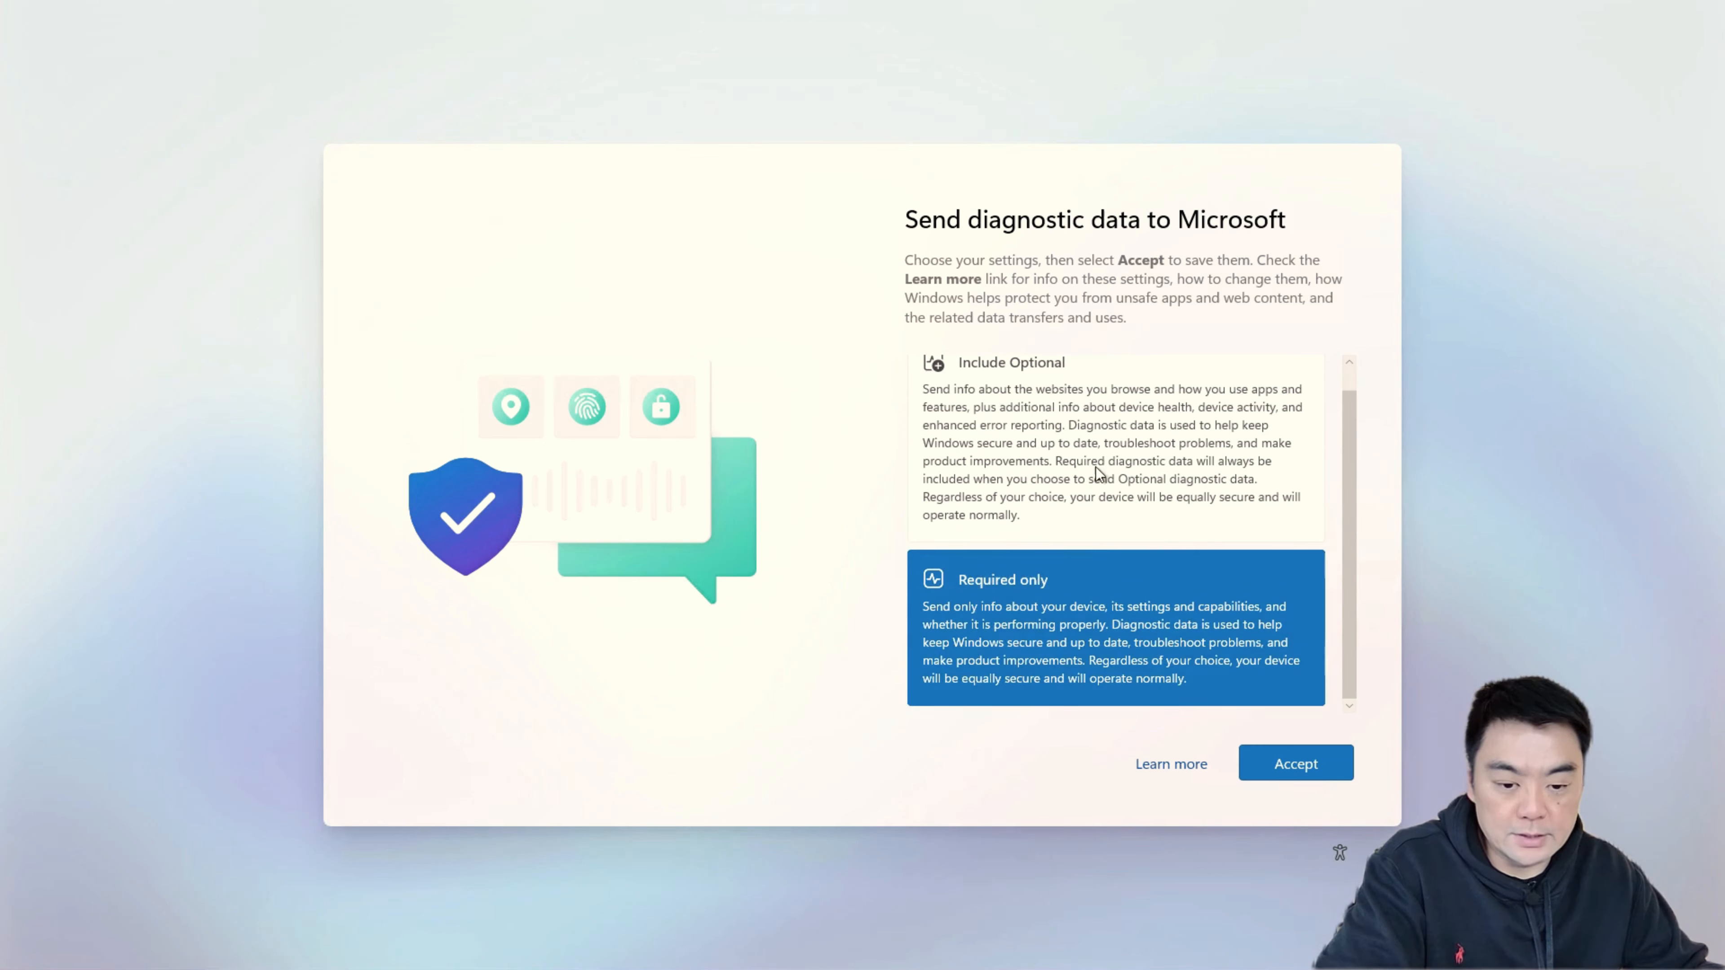
pyautogui.click(1299, 765)
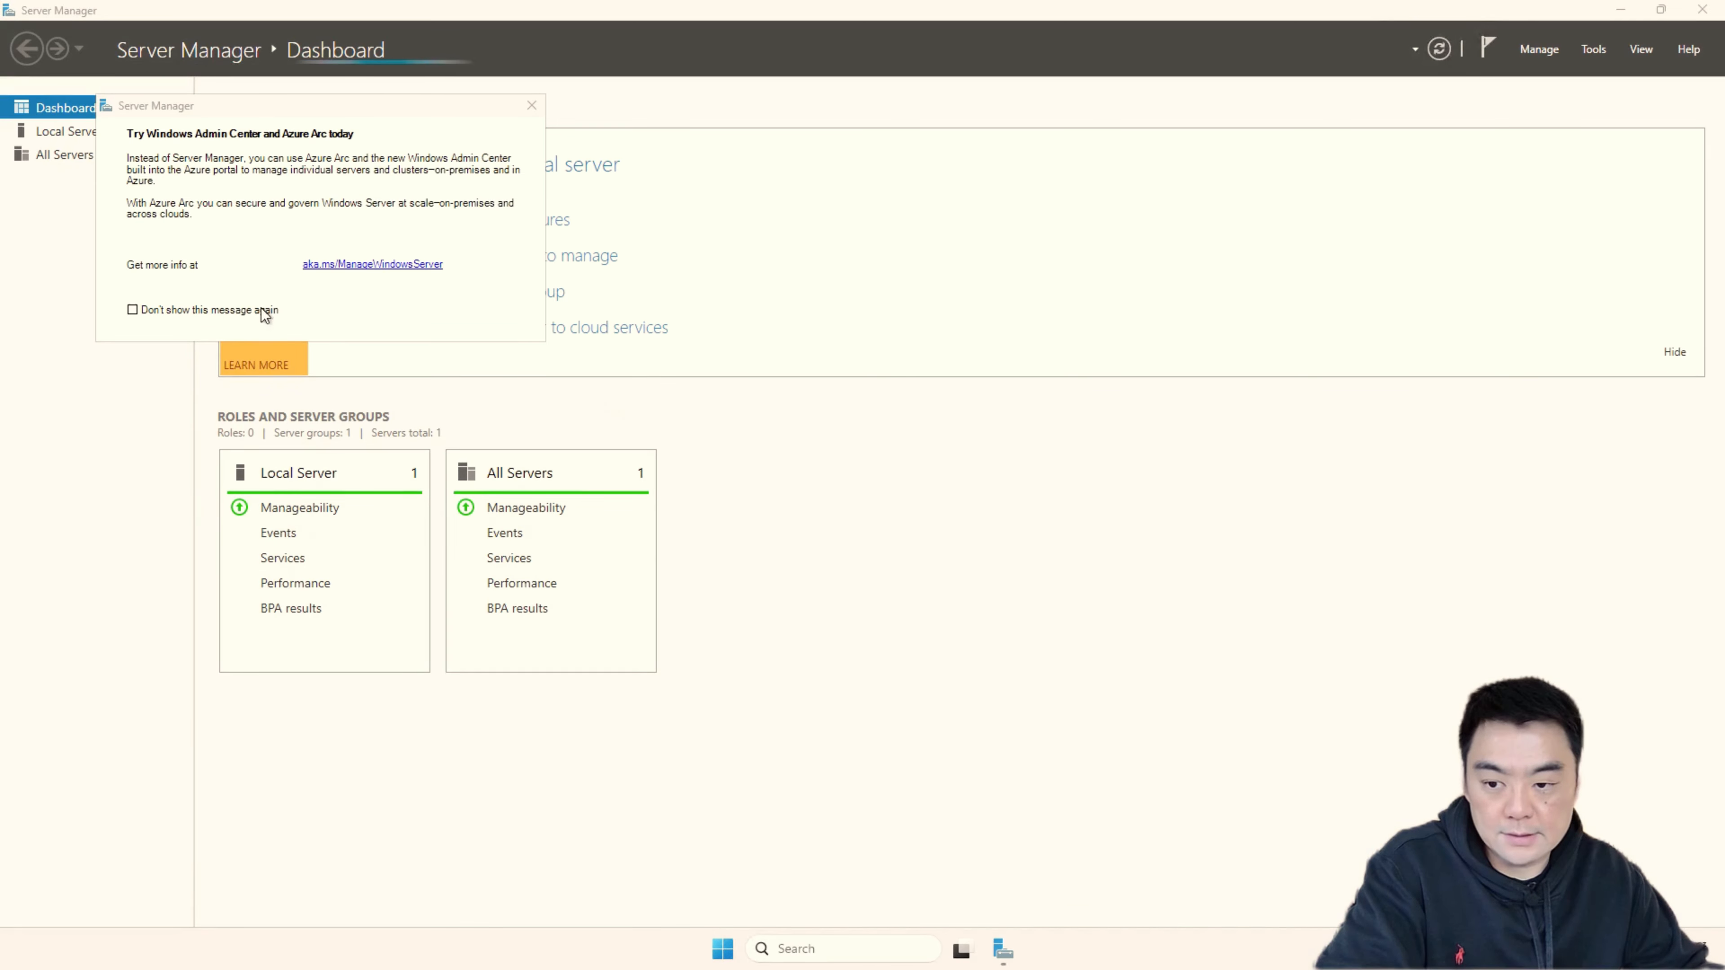
# Dismiss the Windows Admin Center and Azure Arc notice and close Server Manager
pyautogui.click(531, 105)
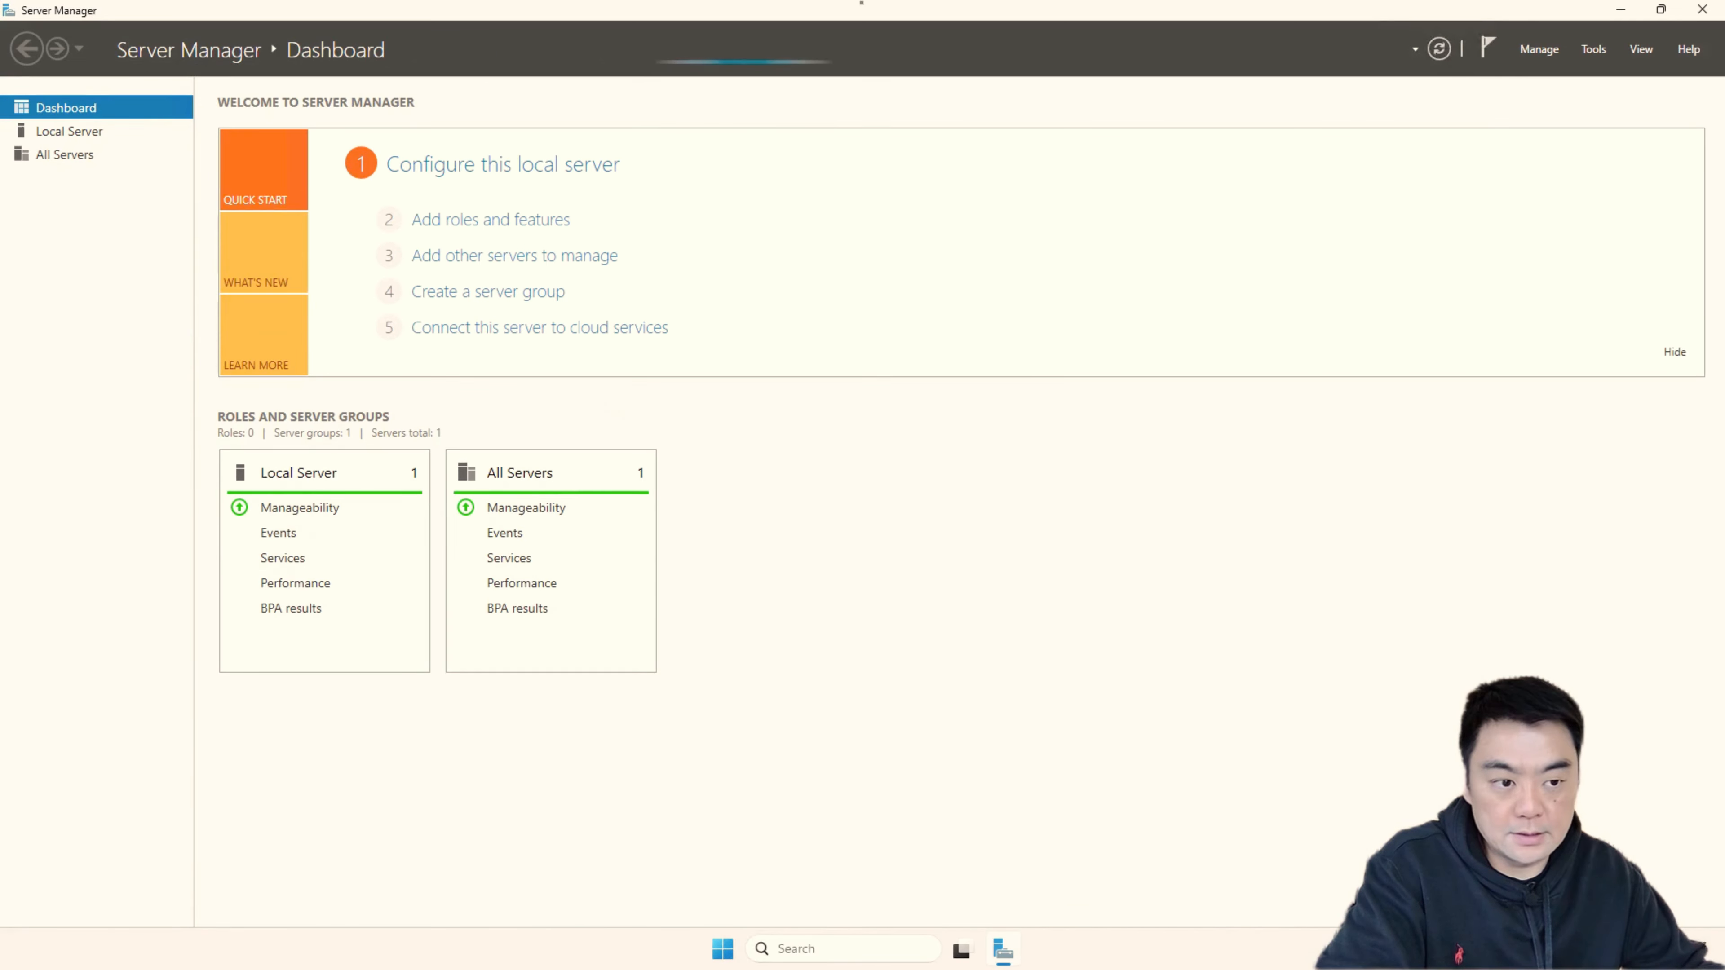
pyautogui.click(1706, 11)
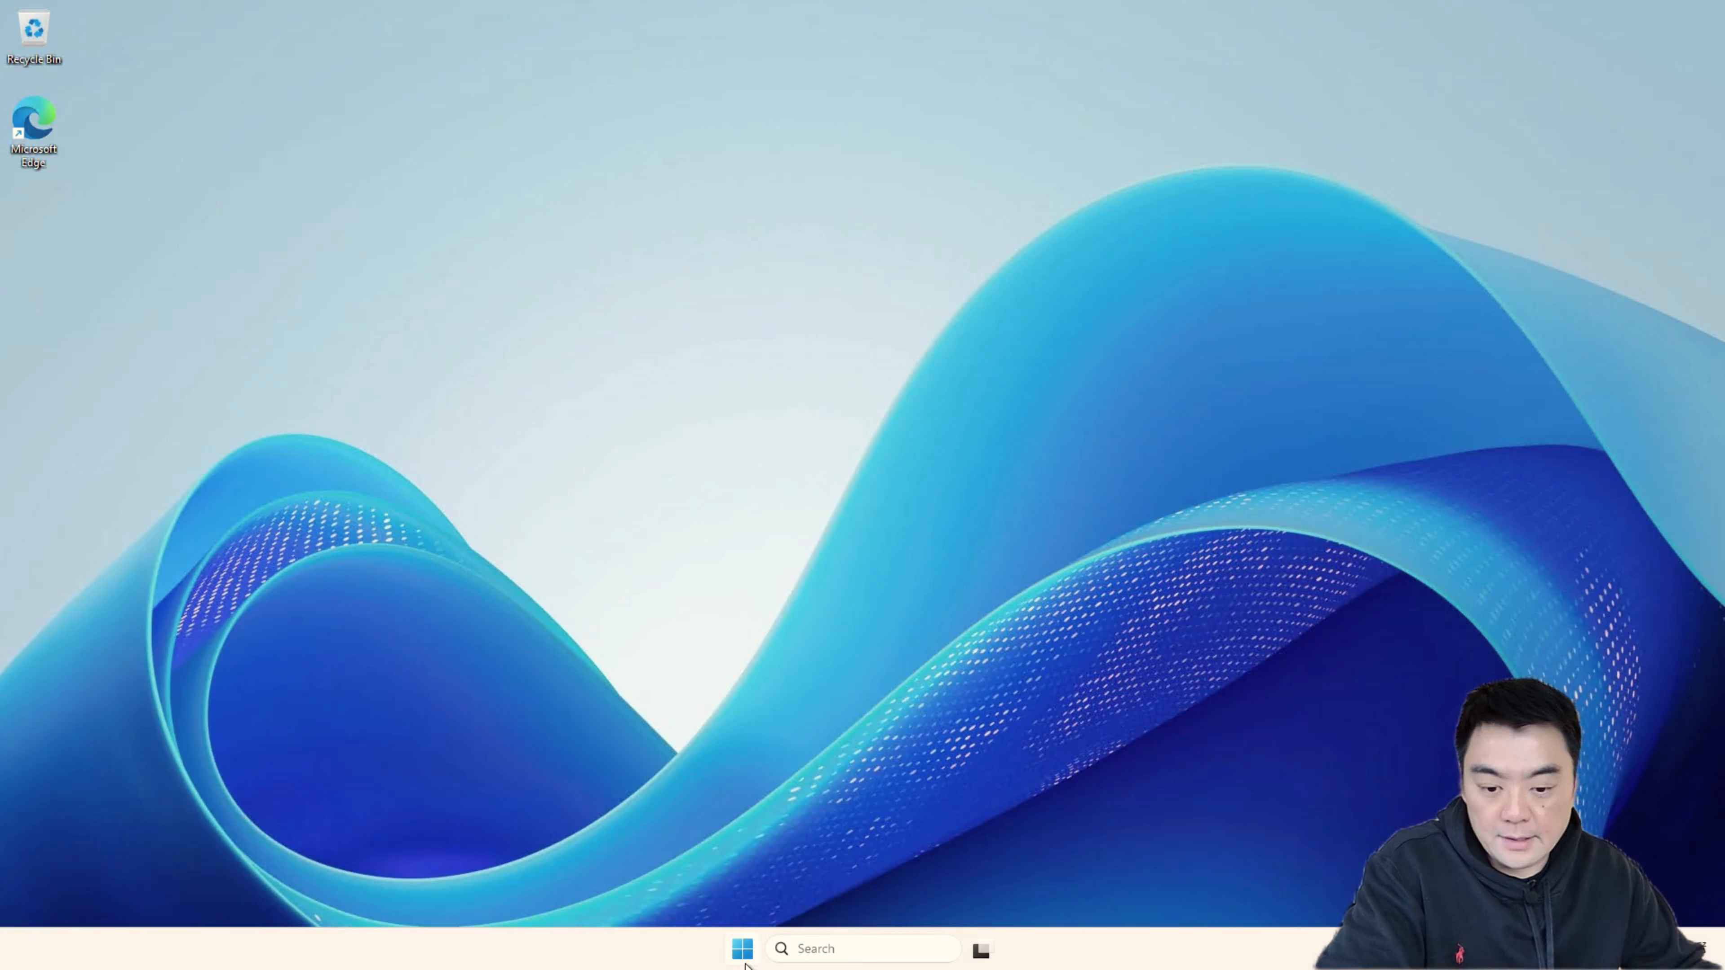
# Open Microsoft Edge on the server, complete its first-run setup without signing in or using Google data, and close the theme welcome page
pyautogui.press('super')
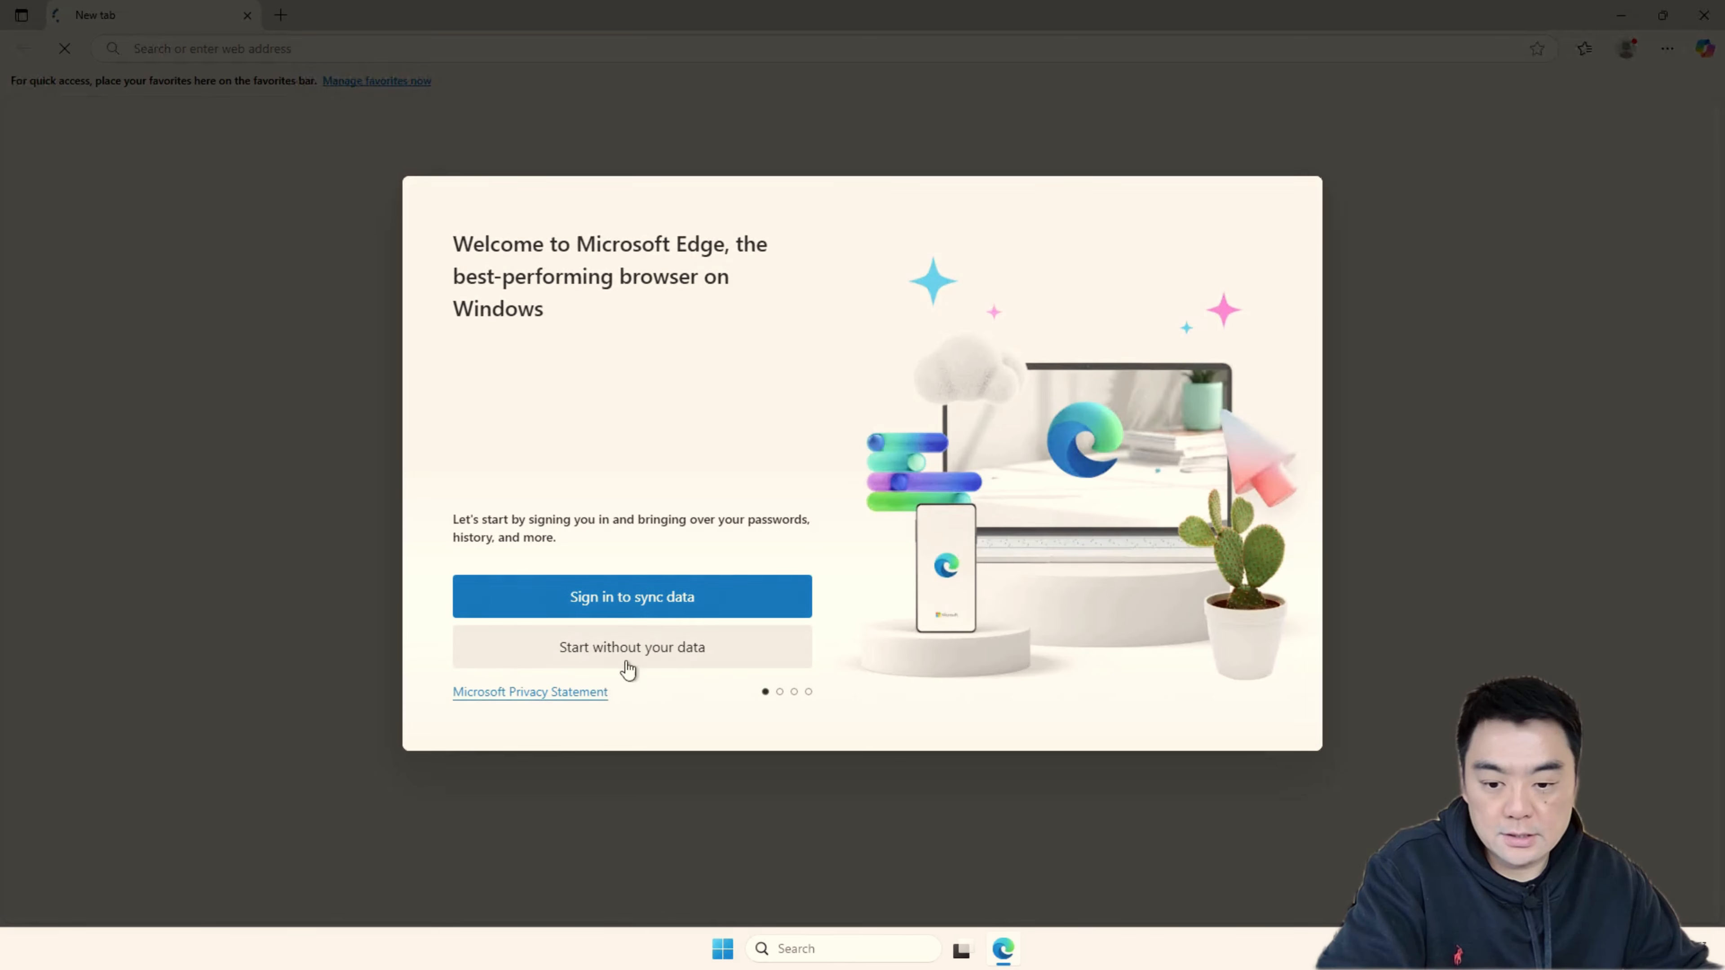
pyautogui.click(638, 653)
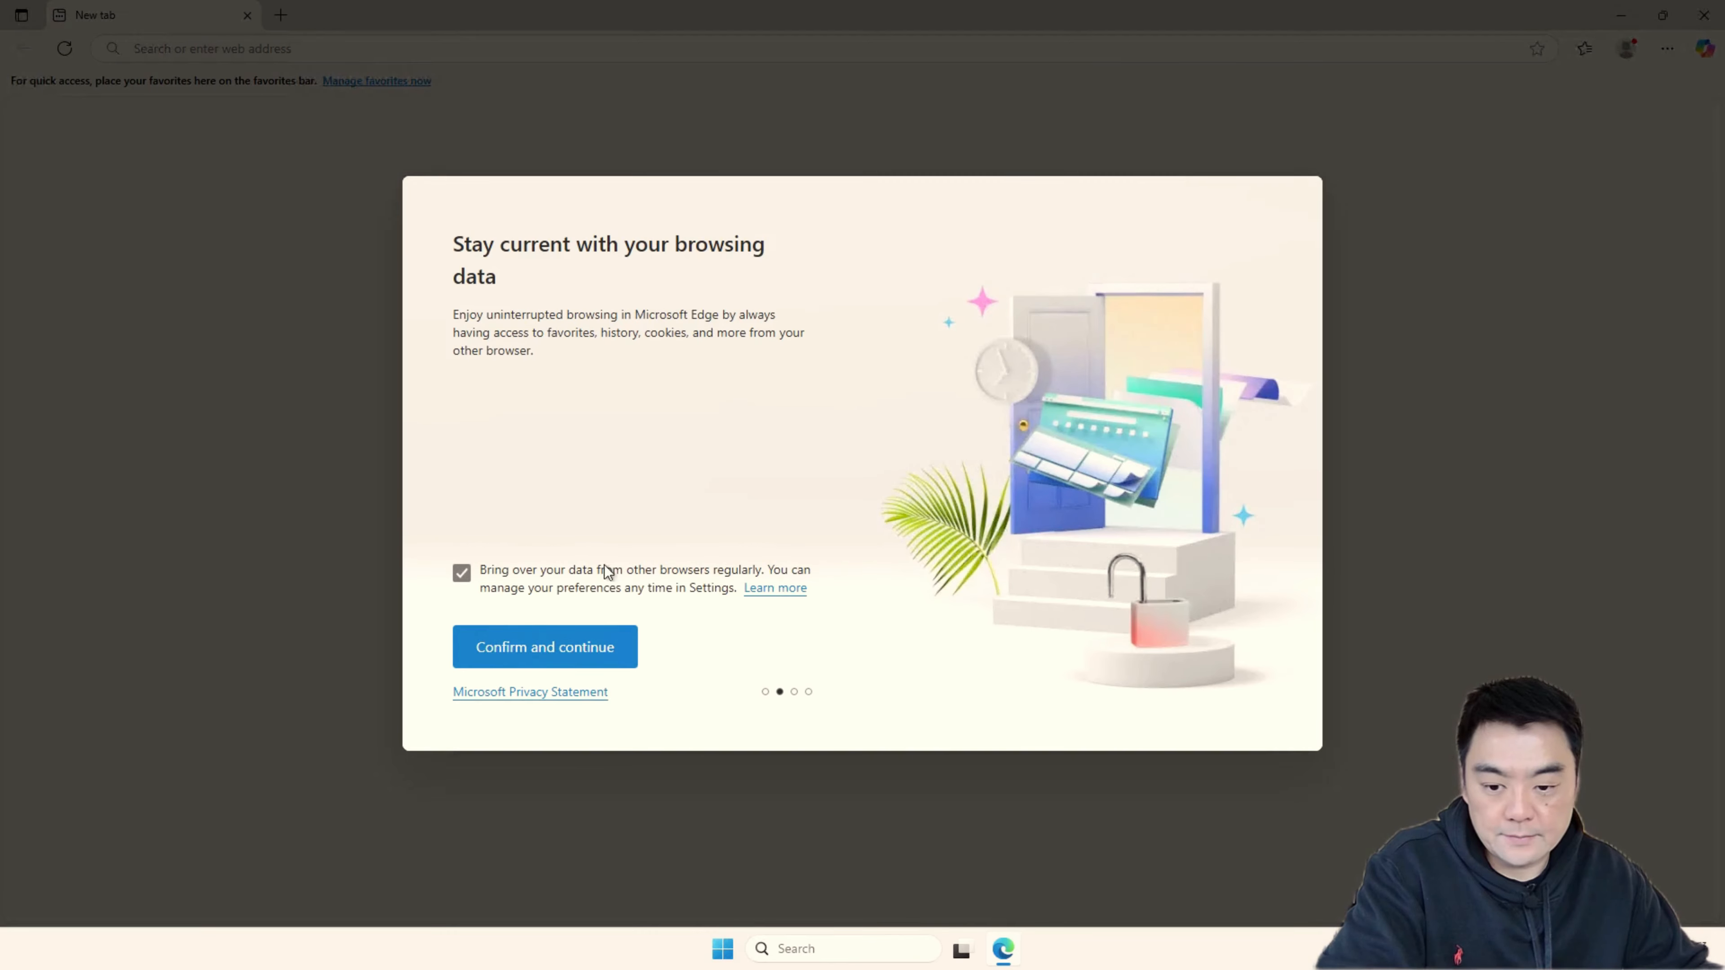
pyautogui.click(516, 653)
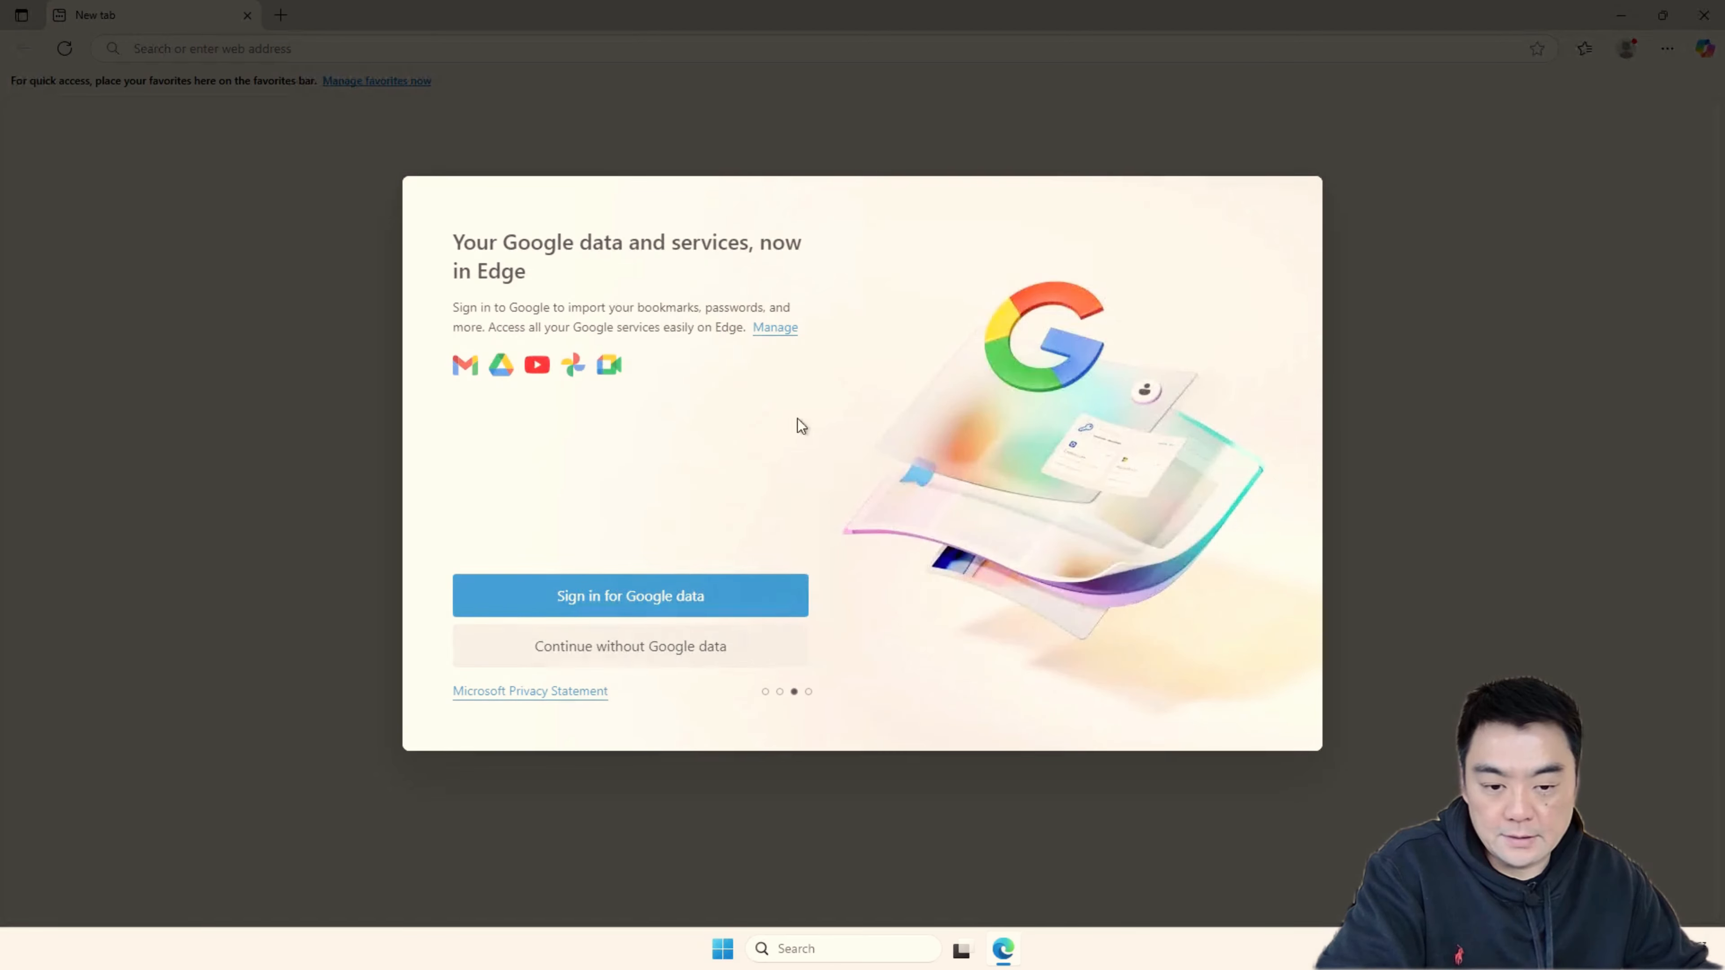
pyautogui.click(607, 664)
pyautogui.click(487, 635)
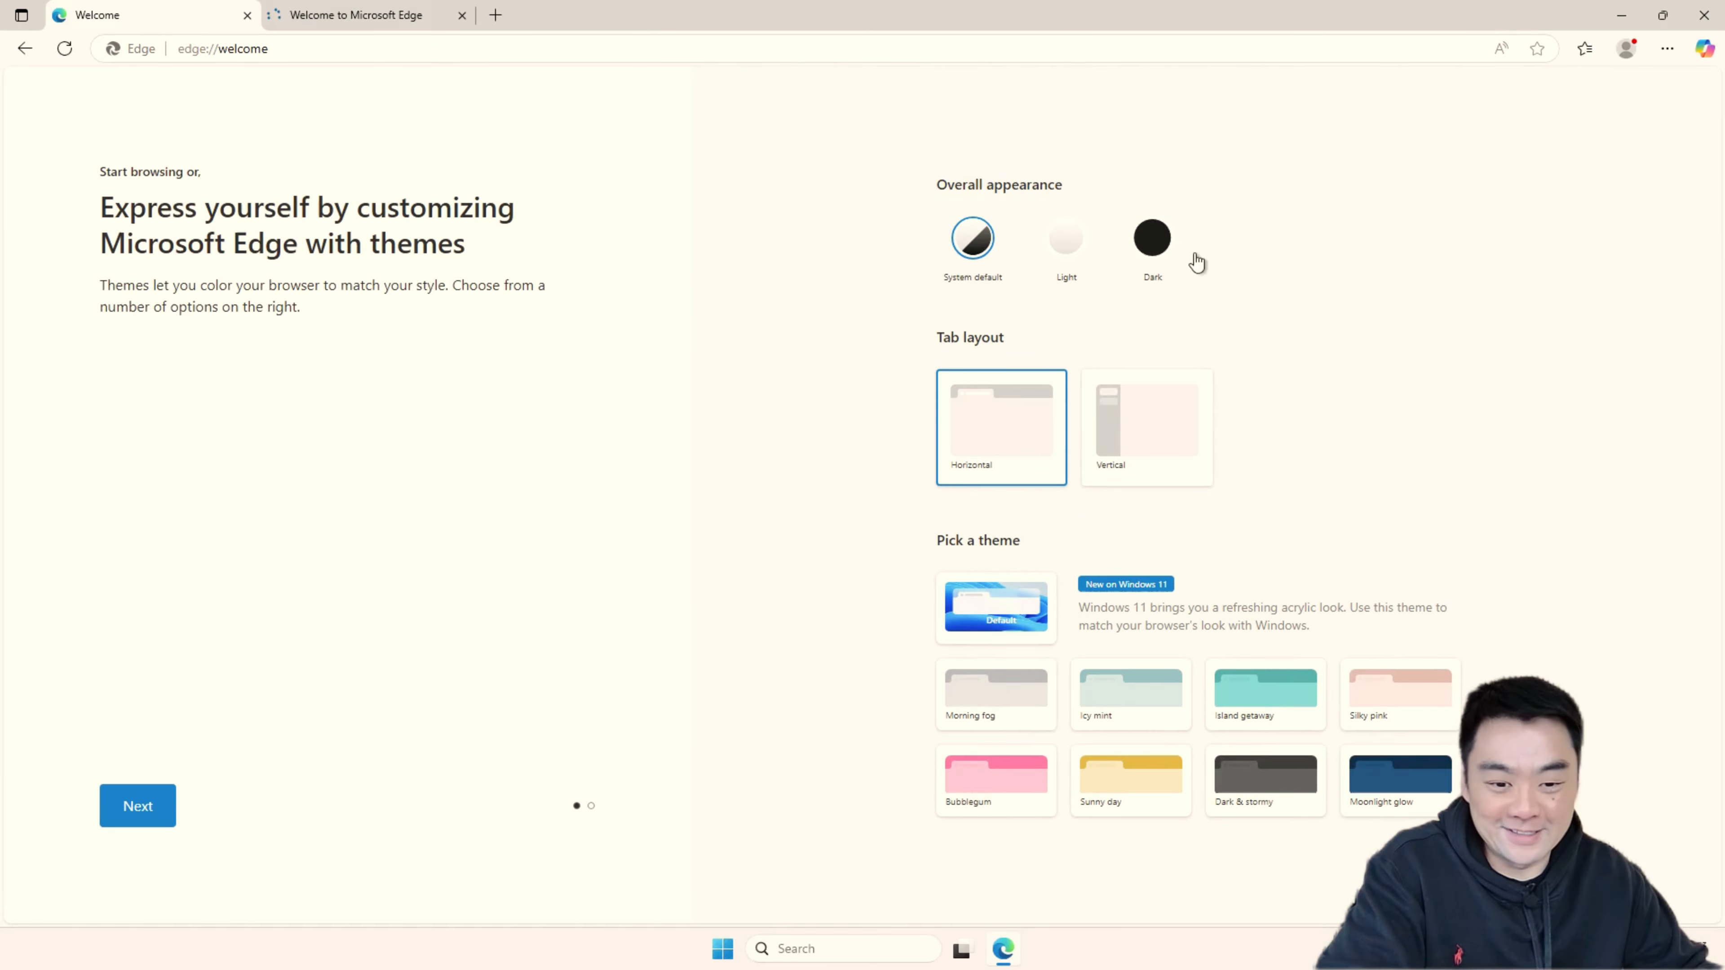
pyautogui.click(247, 15)
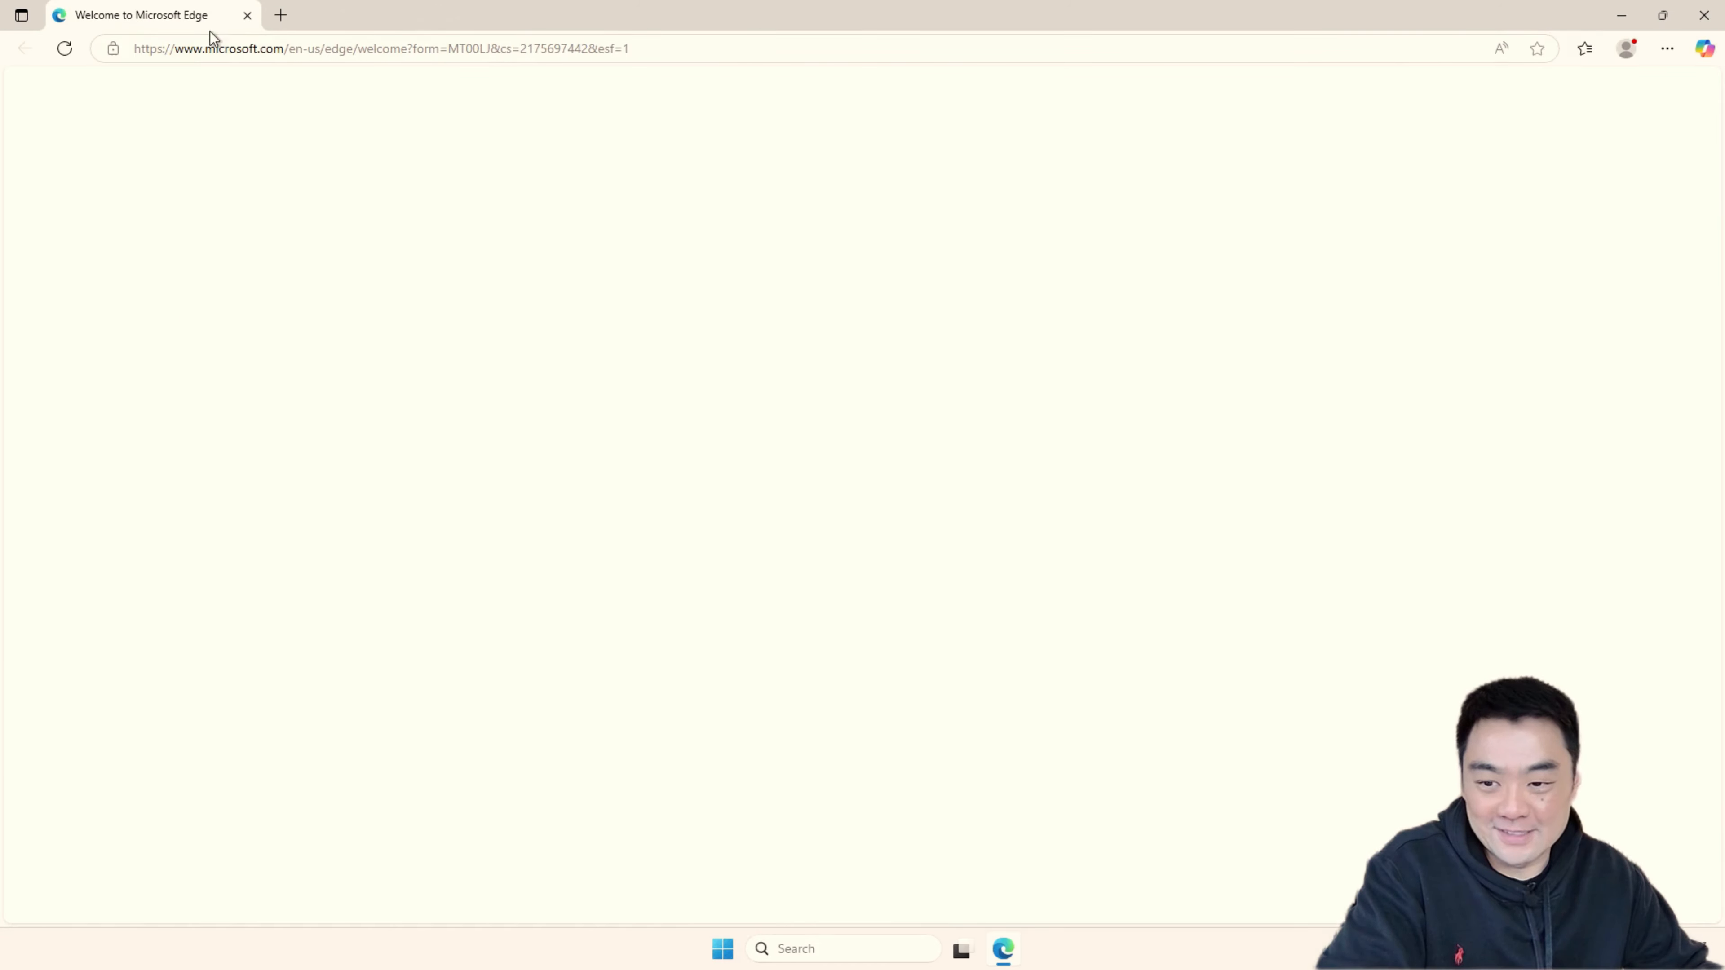
# Search the web for "fmeflow download" and open the FME Downloads page on fme.safe.com
pyautogui.click(768, 45)
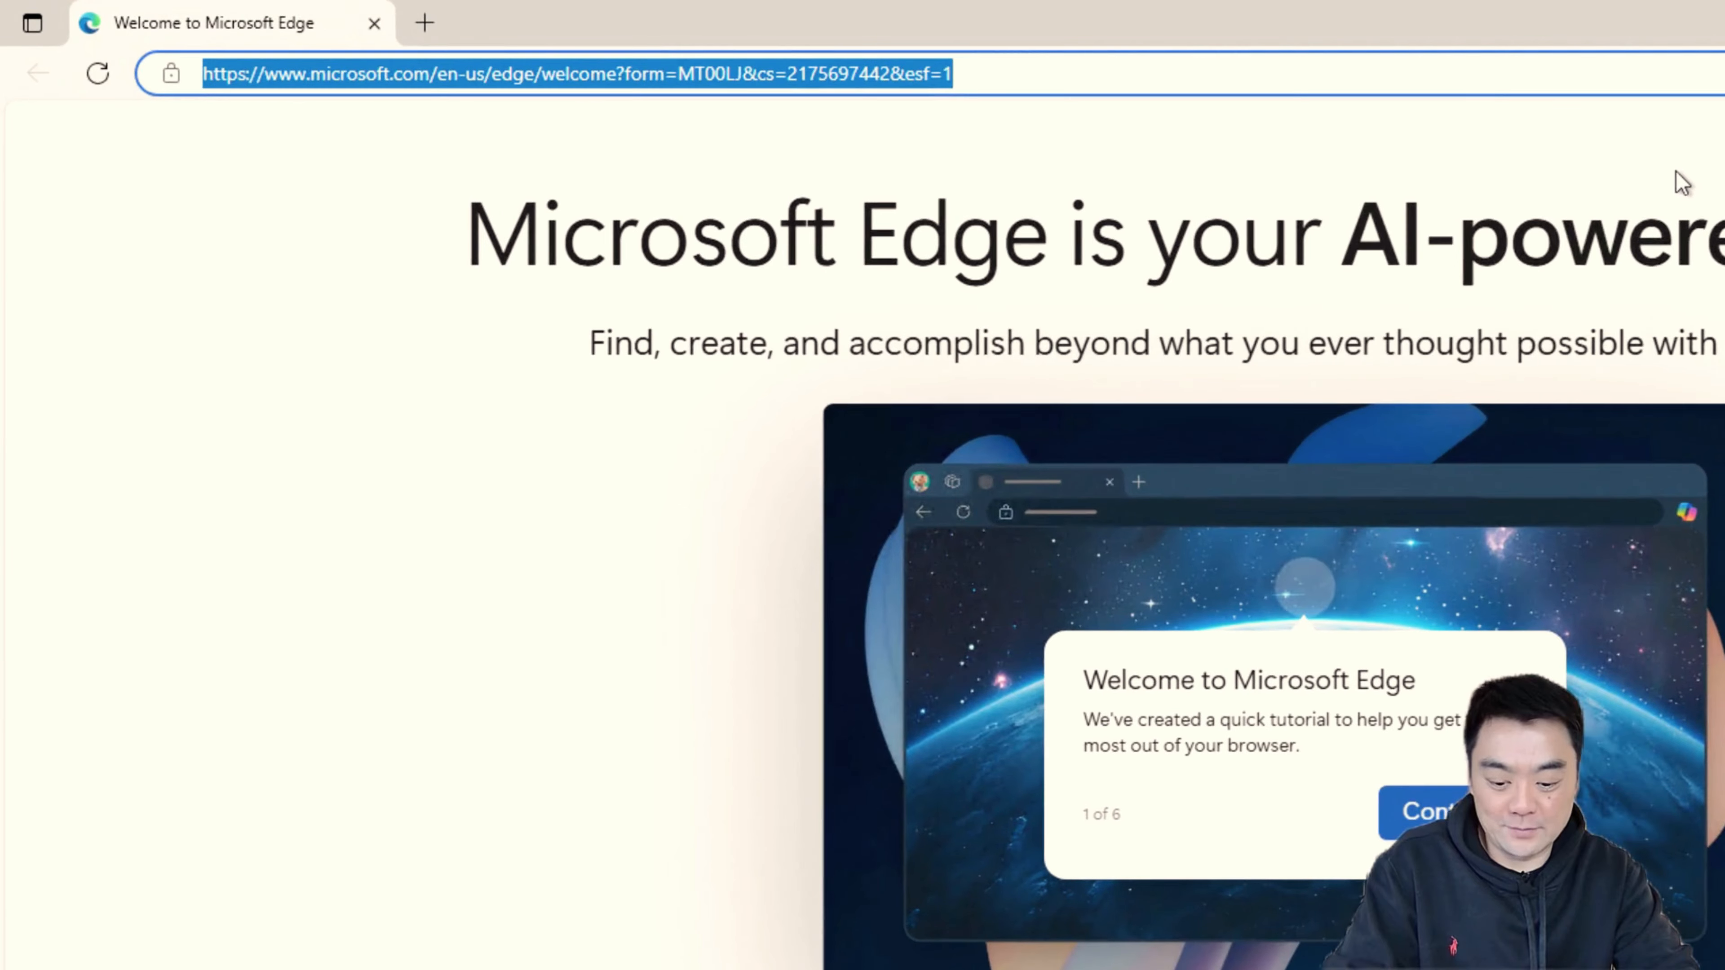
pyautogui.write('f')
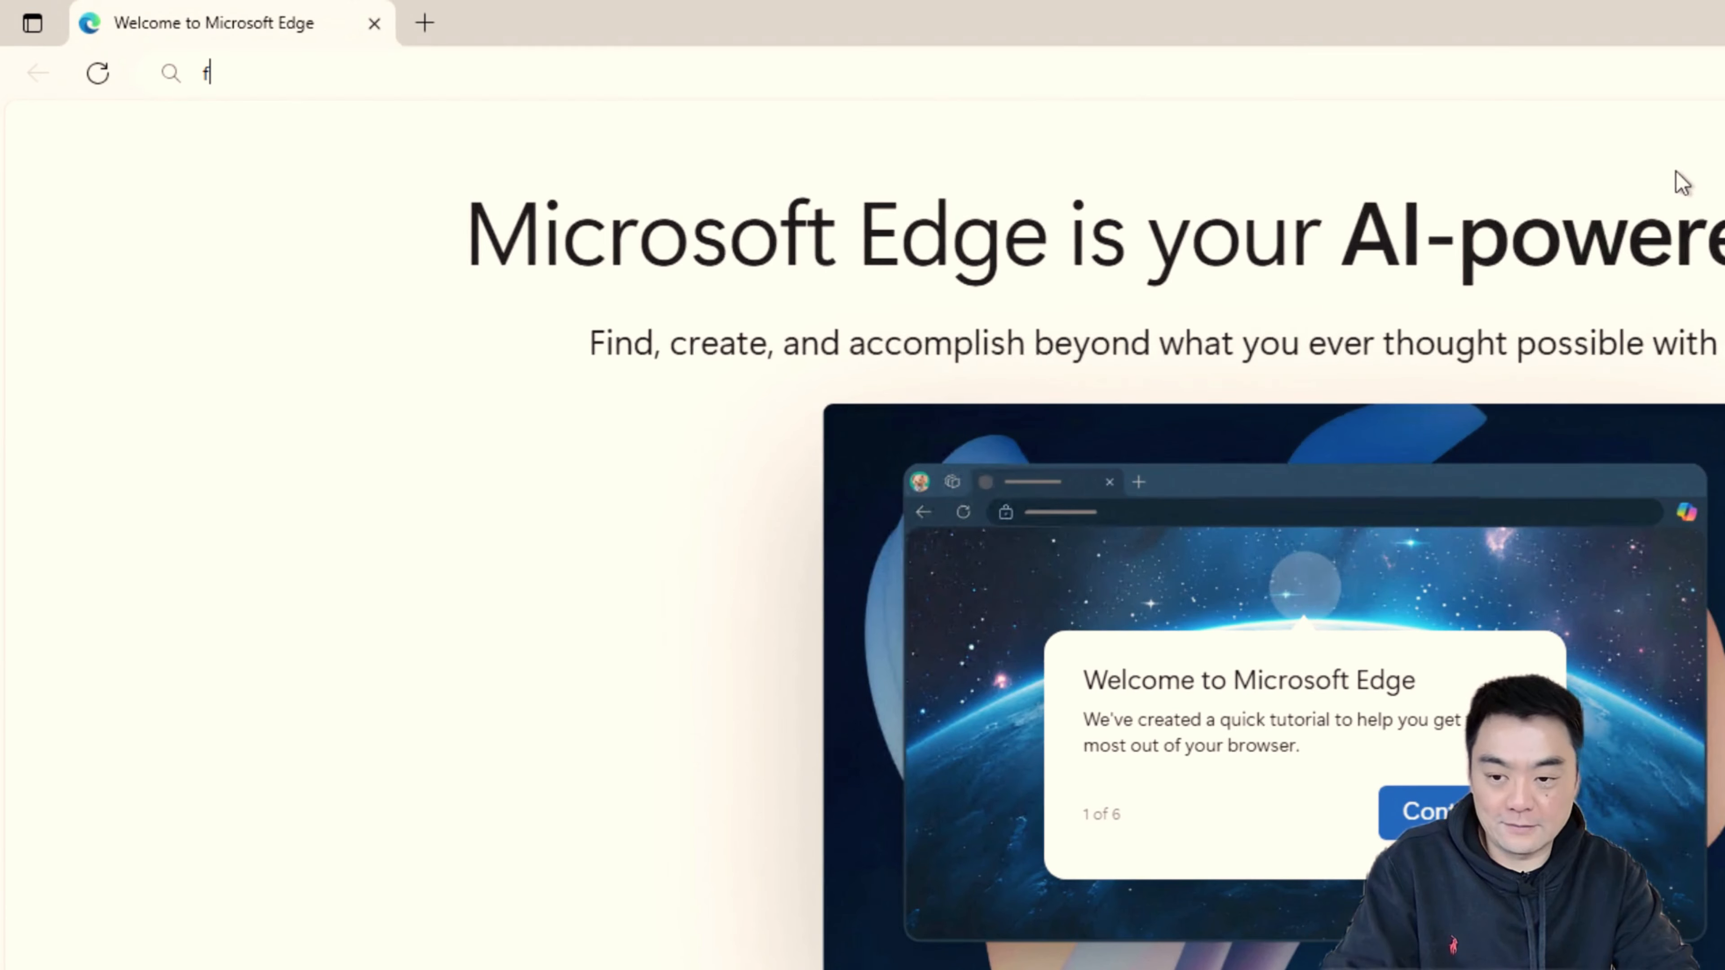
pyautogui.write('meflow do')
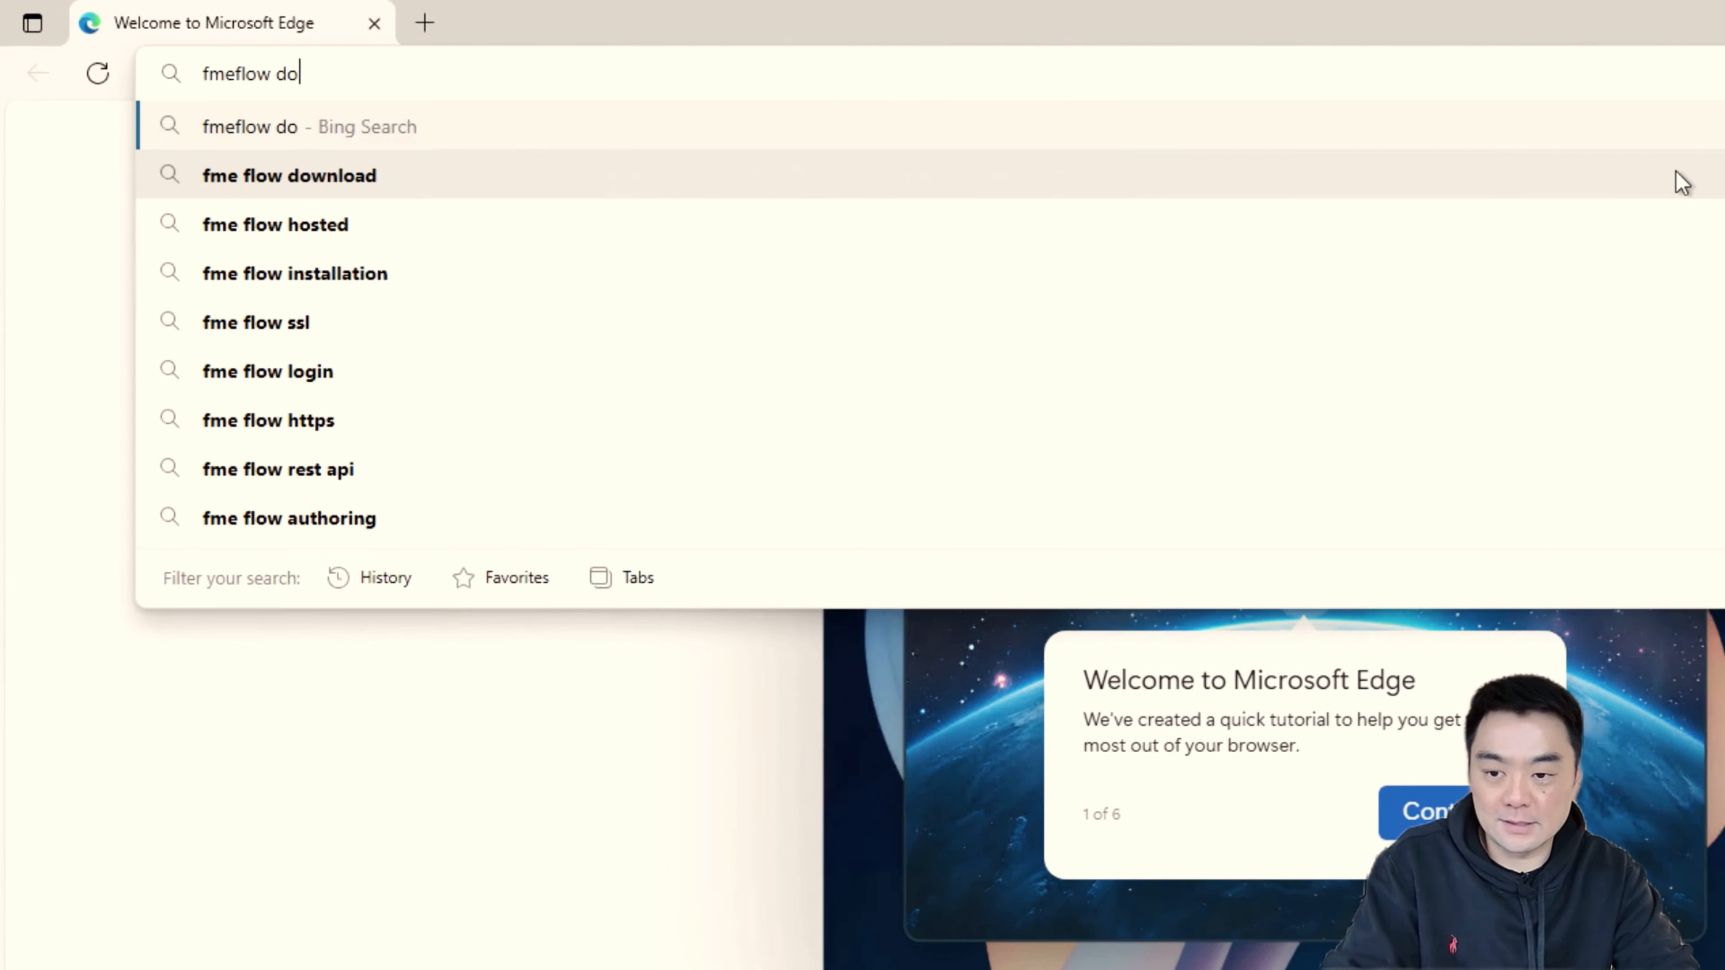
pyautogui.write('wnl')
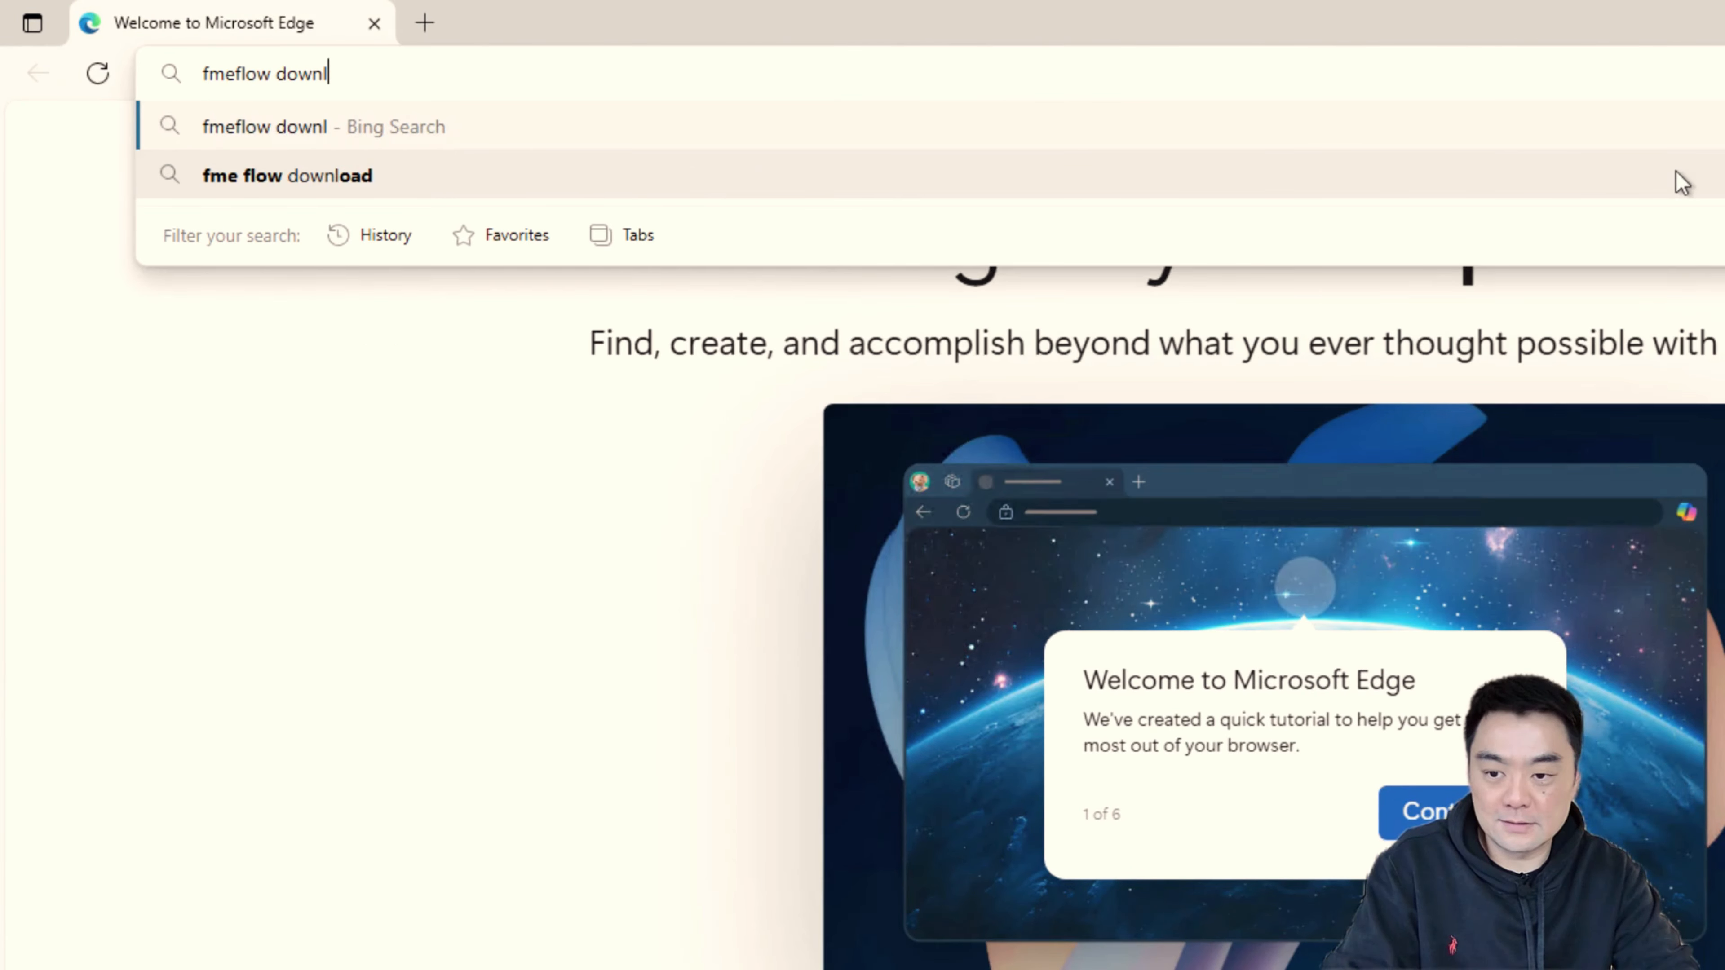
pyautogui.write('oad')
pyautogui.press('Return')
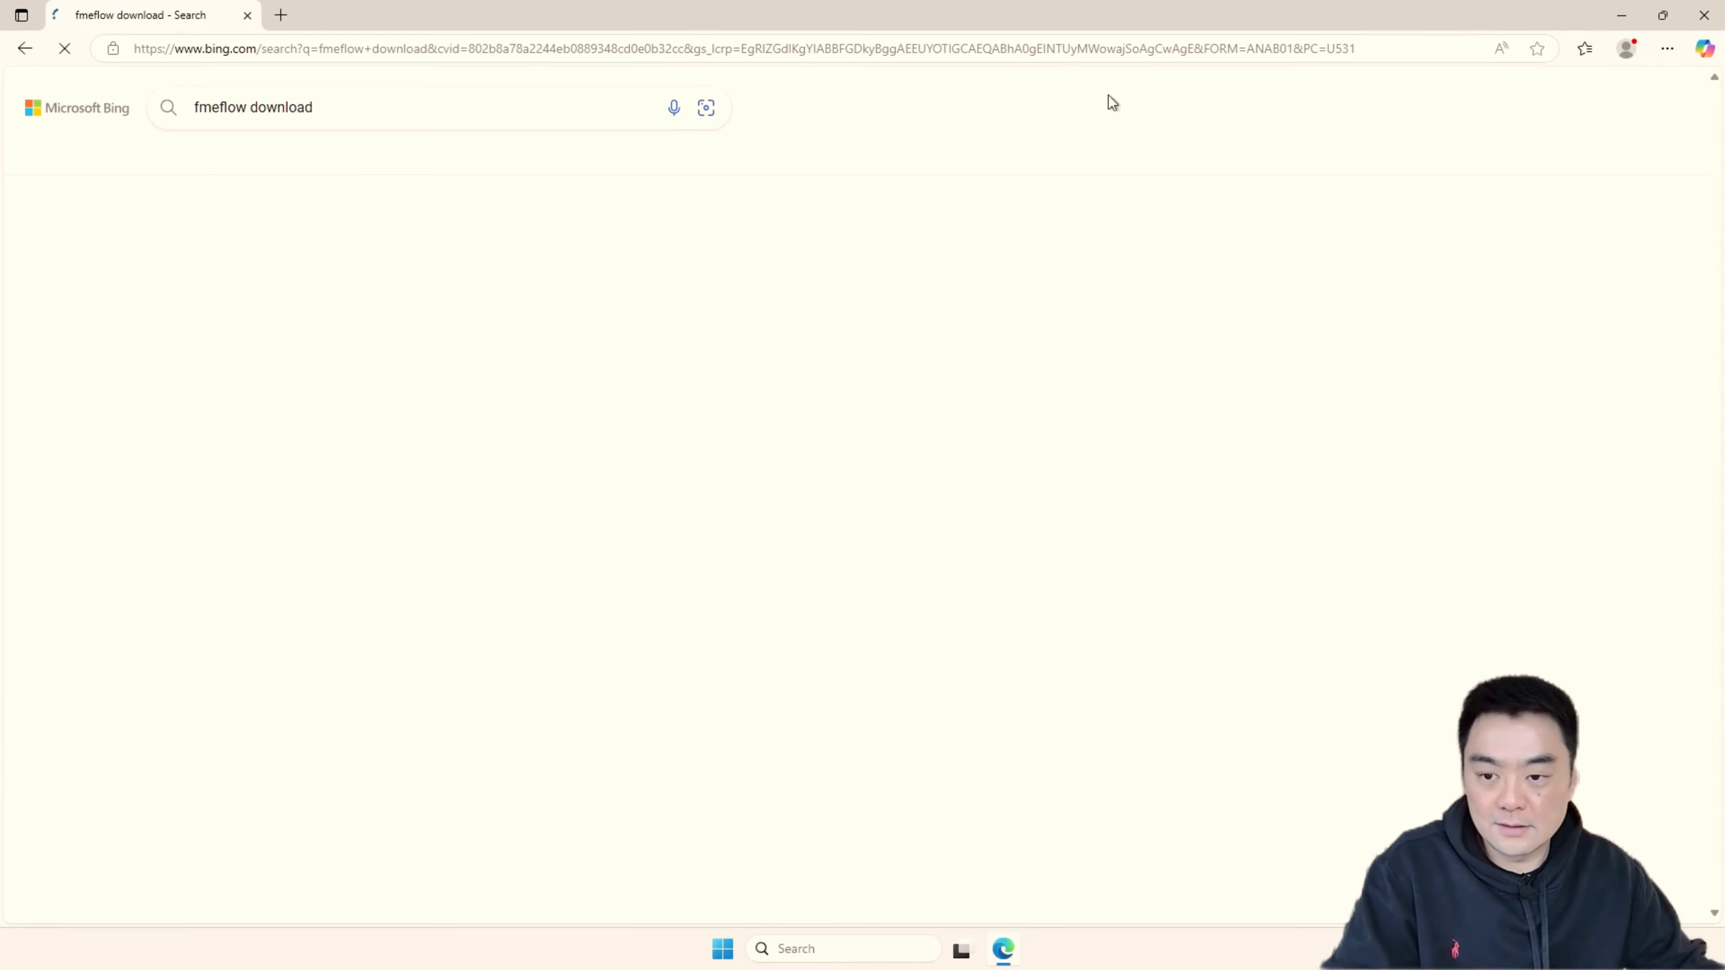
pyautogui.click(272, 289)
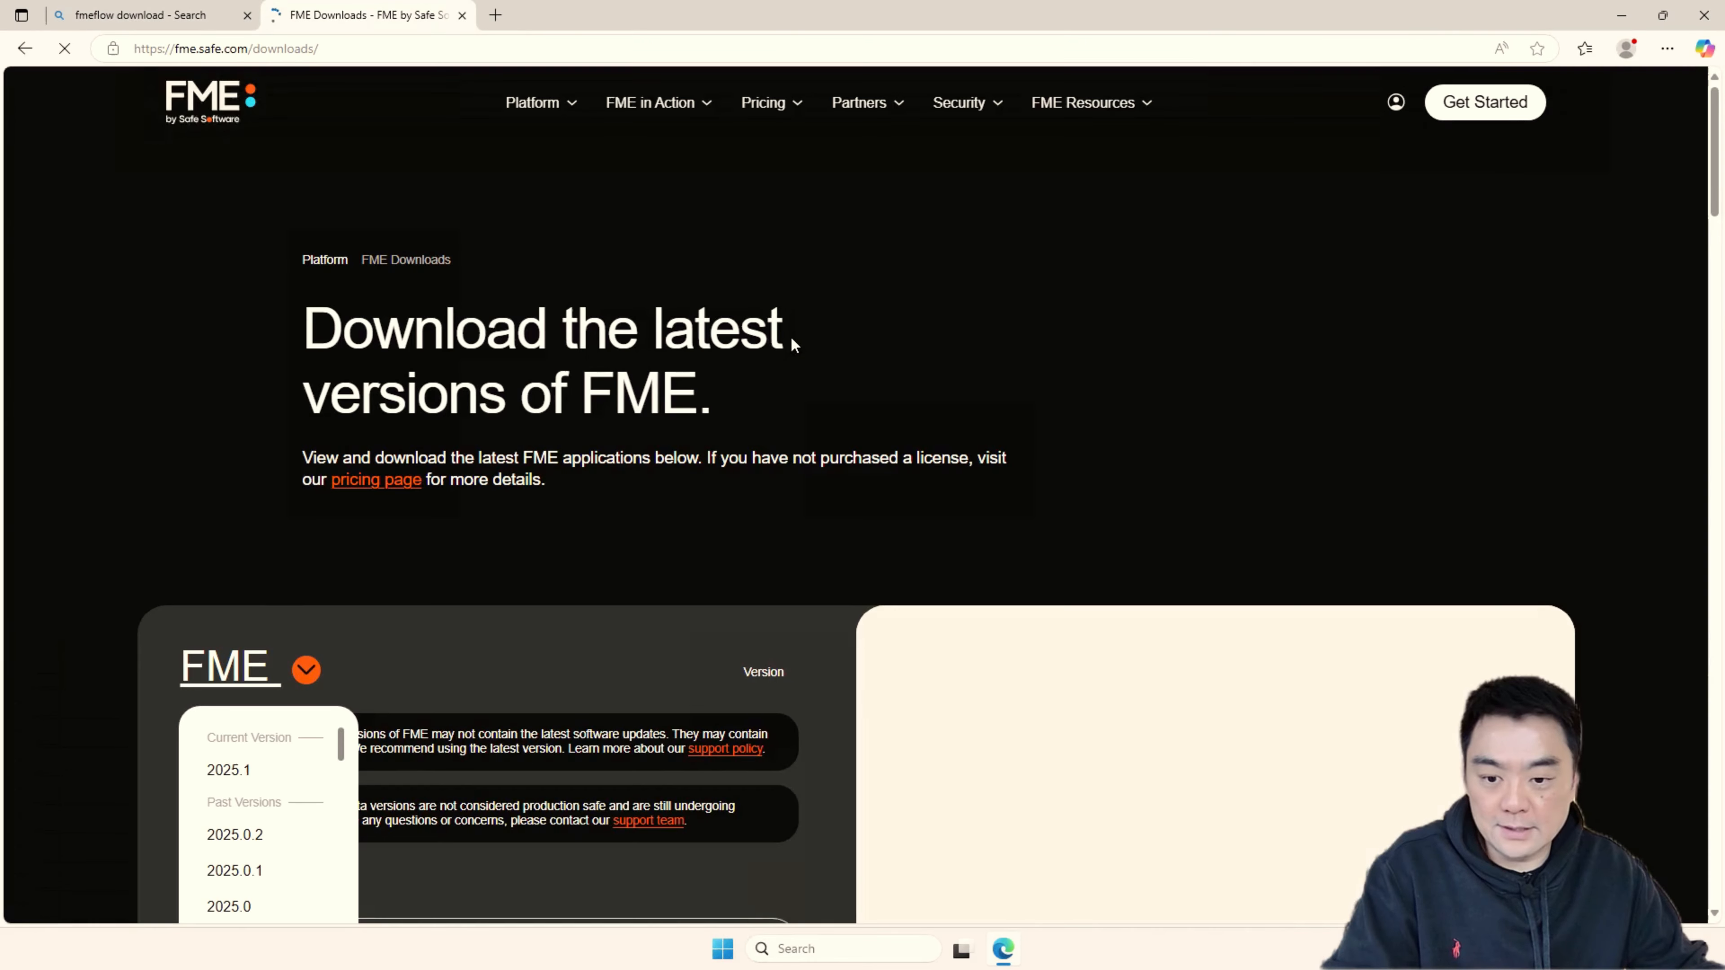
# Find the FME Flow entry for Windows among the FME 2025.1 downloads
pyautogui.scroll(-7, 894, 374)
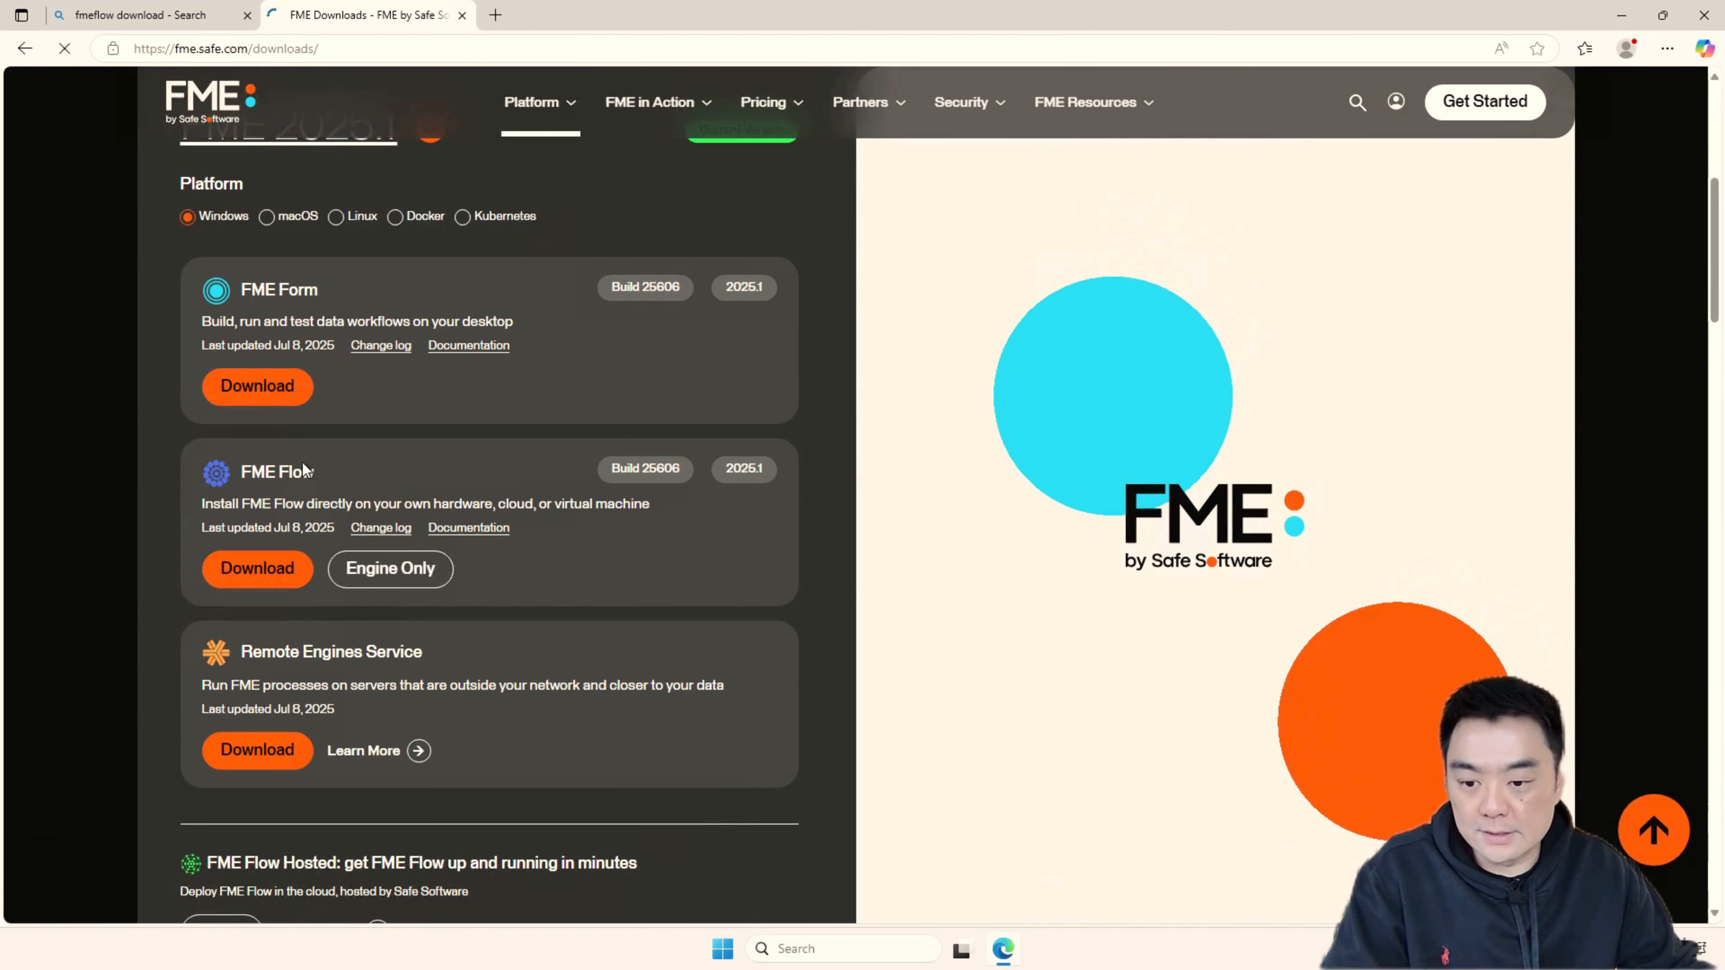
pyautogui.scroll(1, 628, 530)
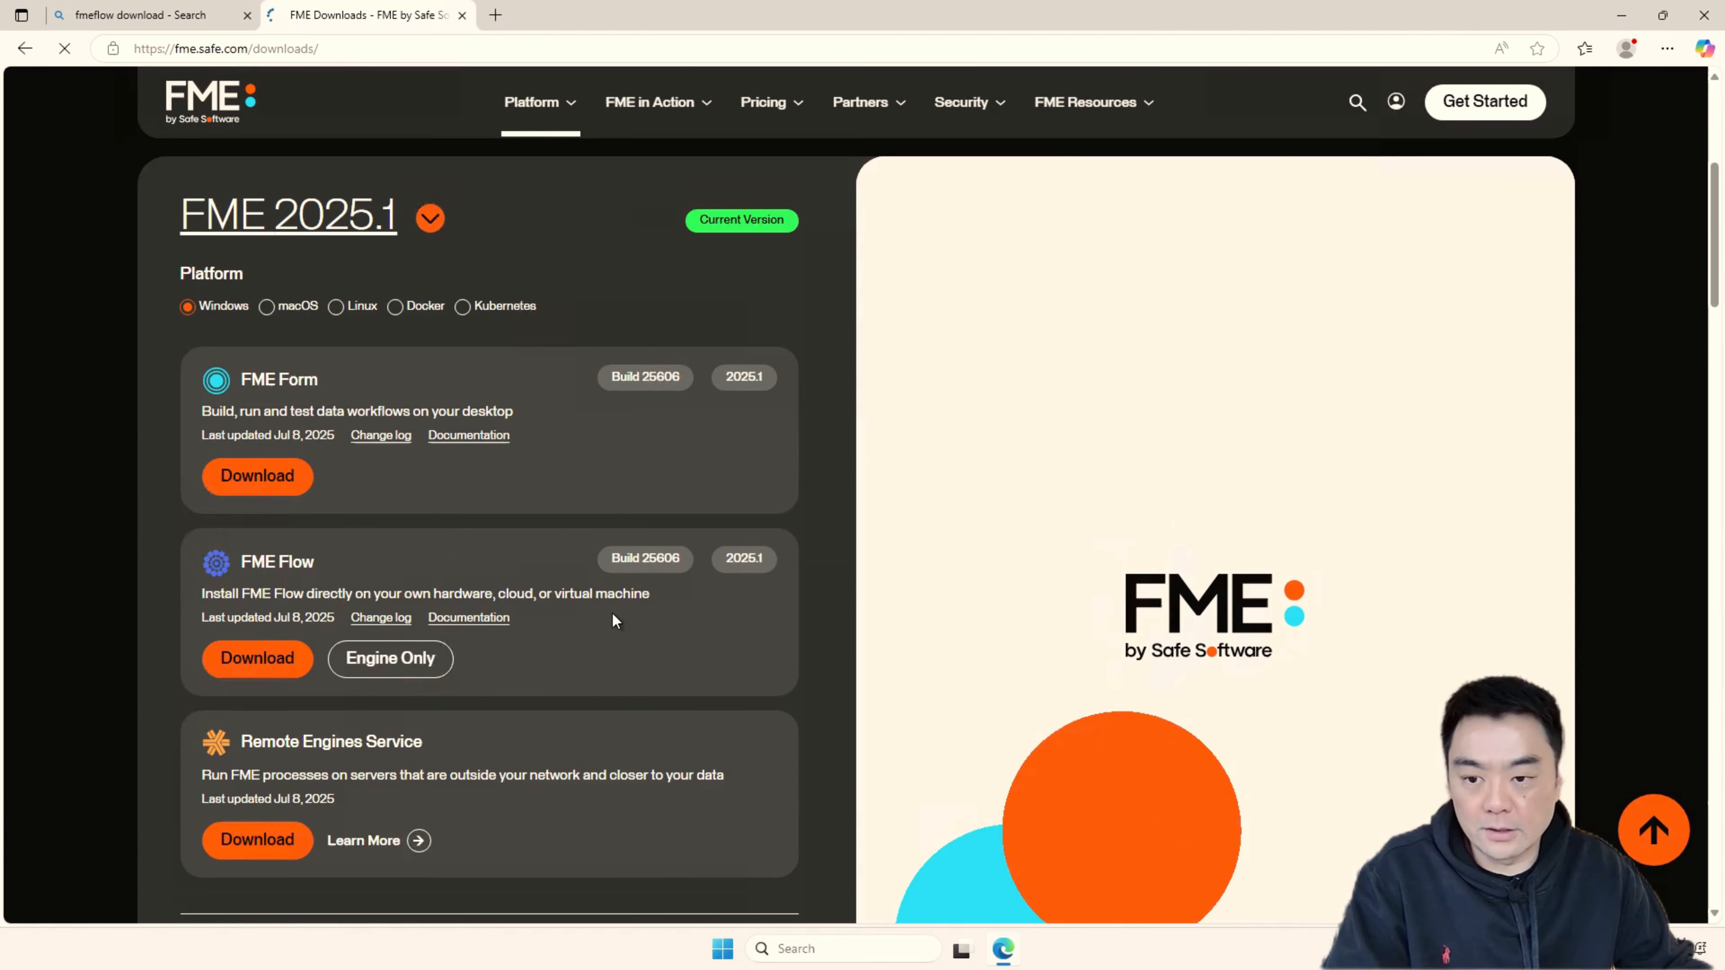
pyautogui.scroll(-2, 475, 563)
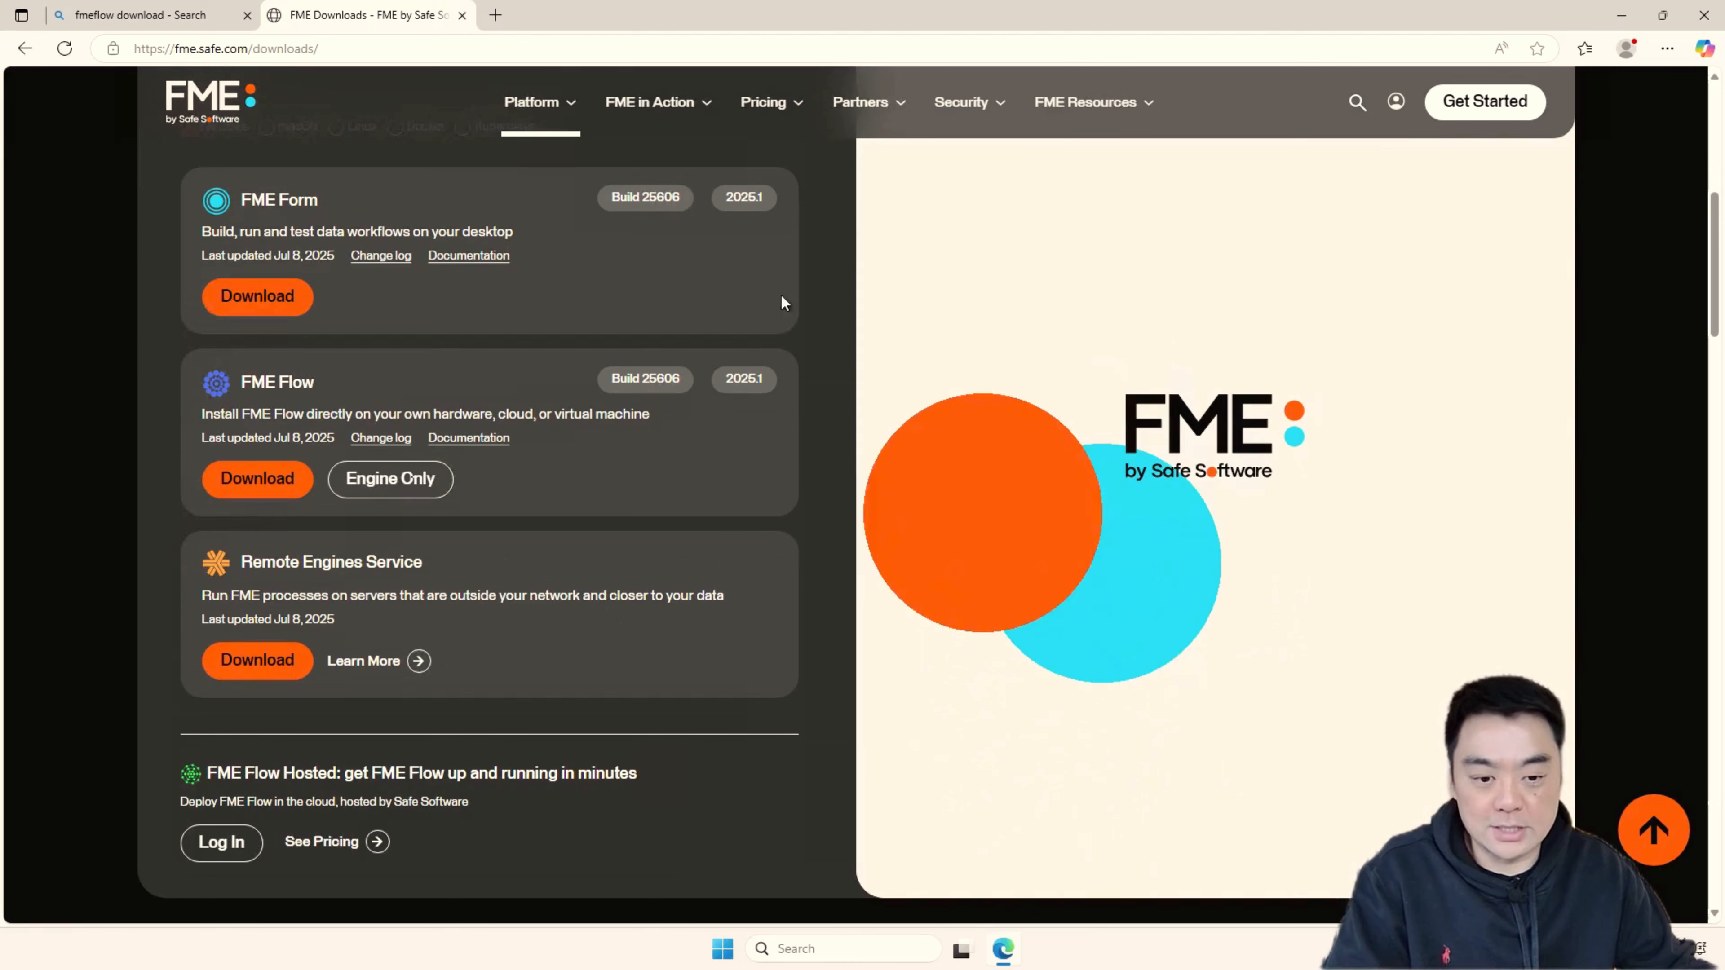